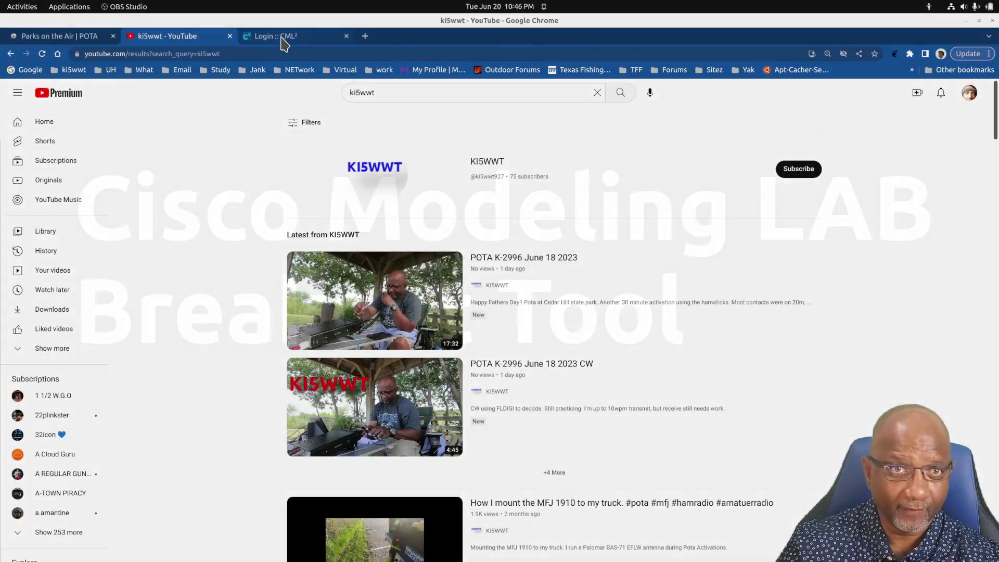
Log in to Cisco Modeling Labs with the saved admin username and its password
{"action": "left_click", "coordinate": [282, 36]}
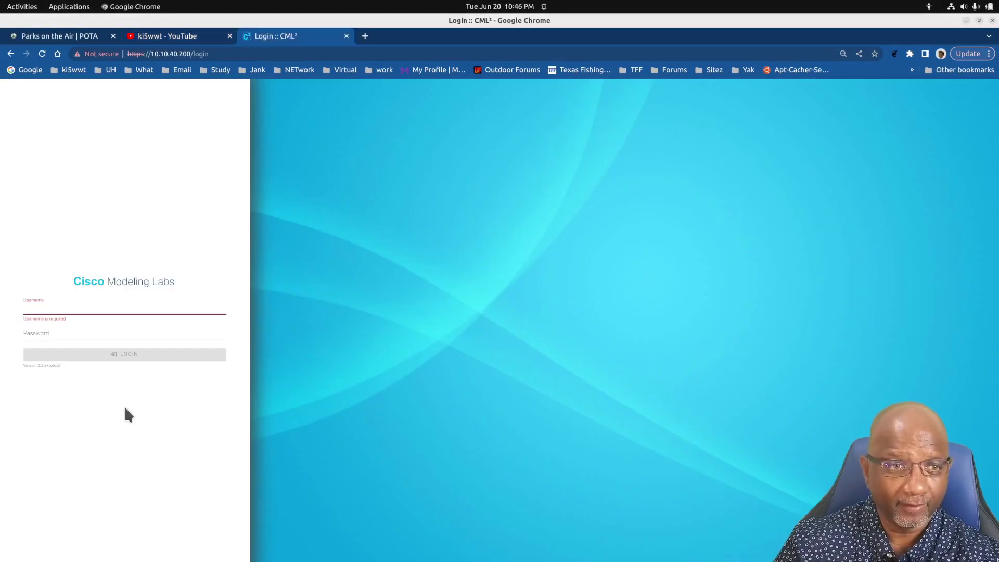
{"action": "left_click", "coordinate": [55, 310]}
{"action": "left_click", "coordinate": [55, 309]}
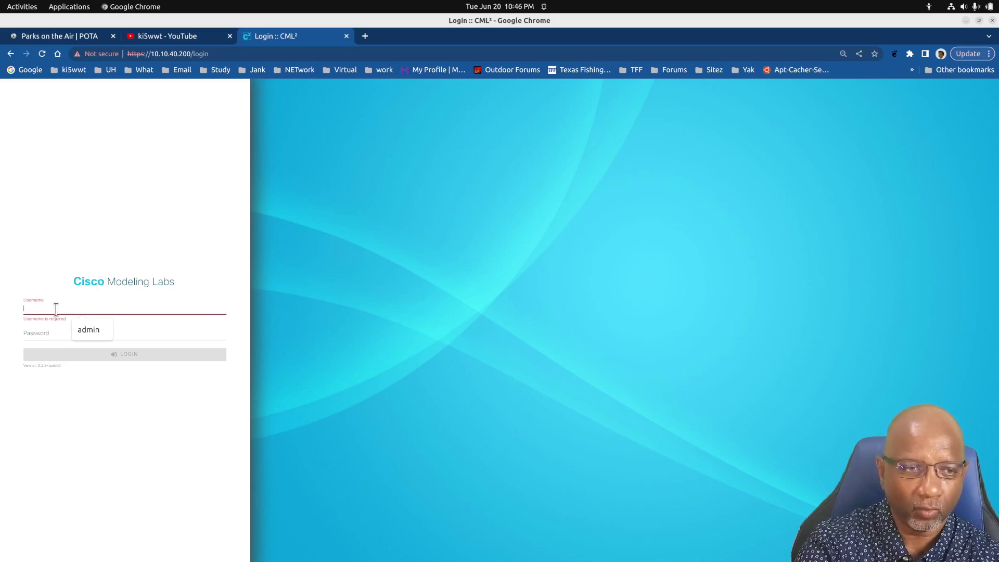
{"action": "type", "text": "admin"}
{"action": "key", "text": "Tab"}
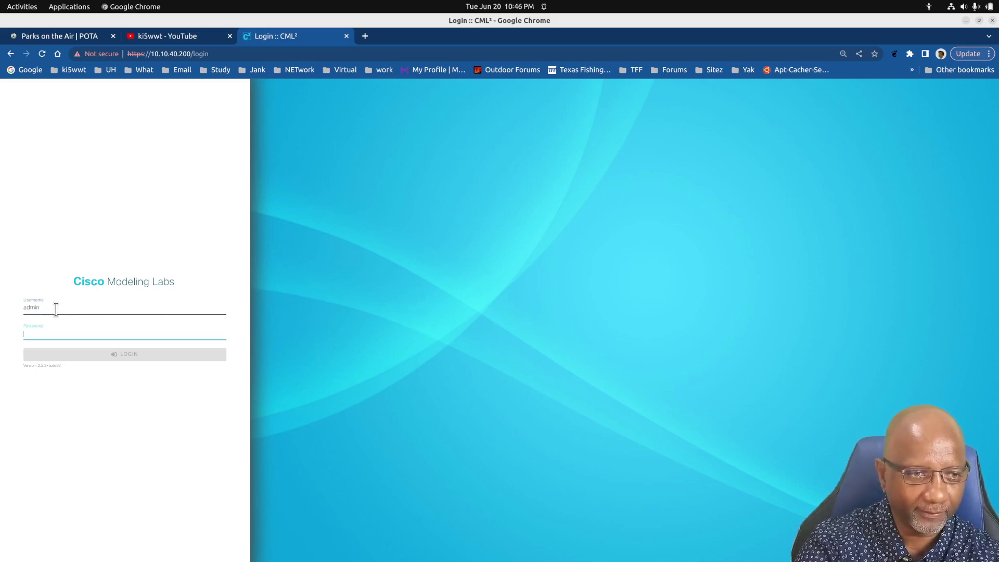
{"action": "type", "text": "*"}
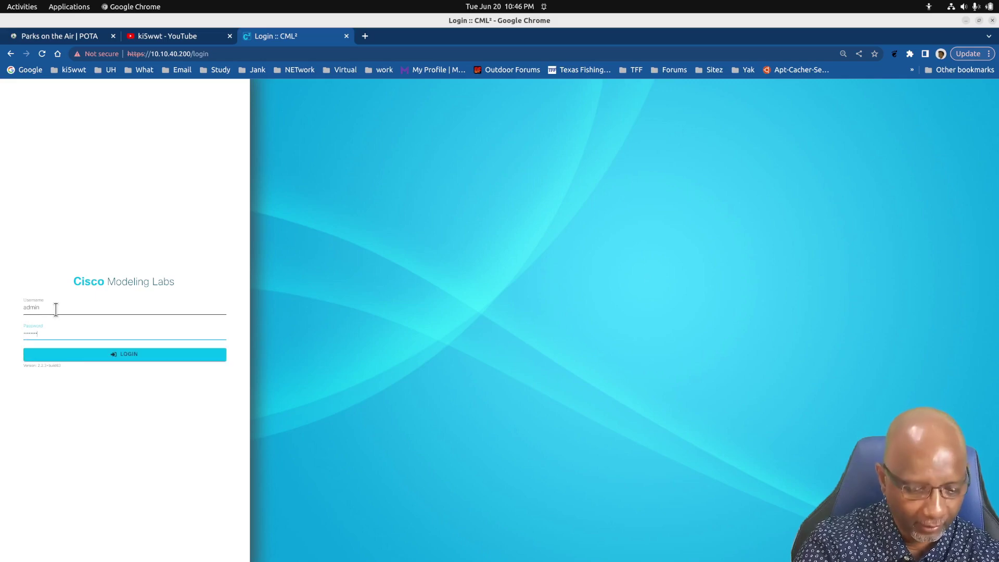
{"action": "key", "text": "Return"}
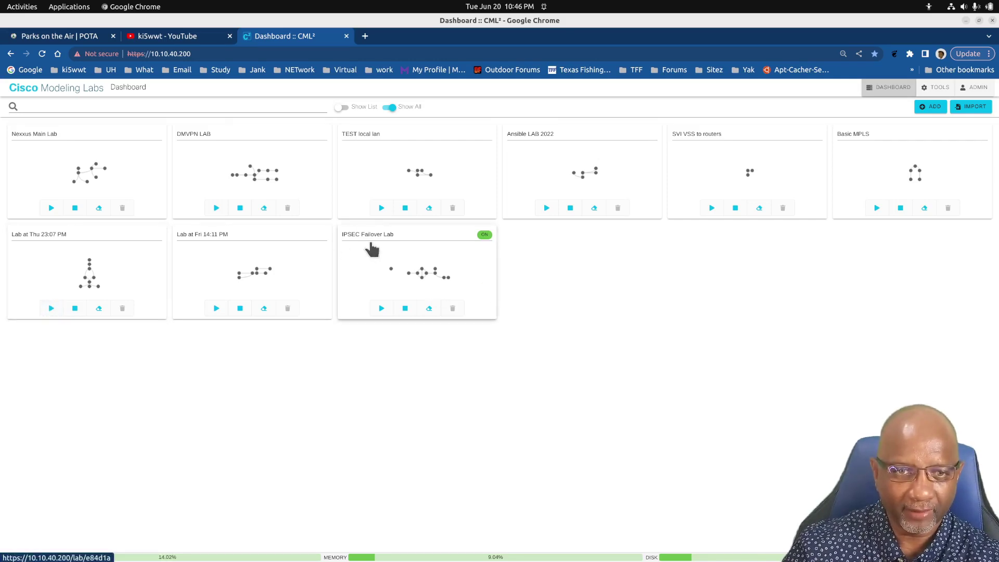
Open the IPSEC Failover Lab and bring up the west-2 router's console, enlarged
{"action": "left_click", "coordinate": [476, 269]}
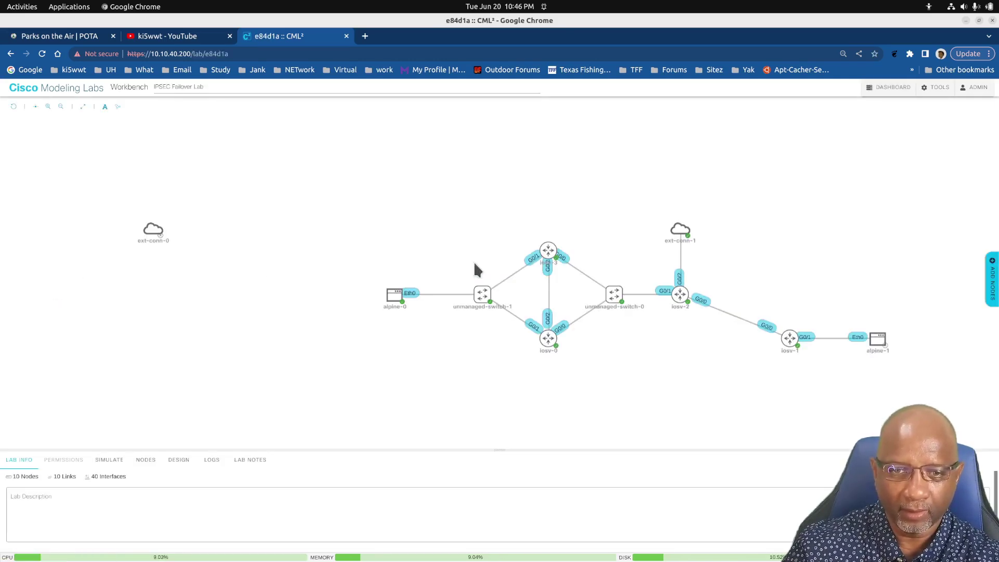
{"action": "left_click_drag", "start_coordinate": [576, 188], "coordinate": [396, 167]}
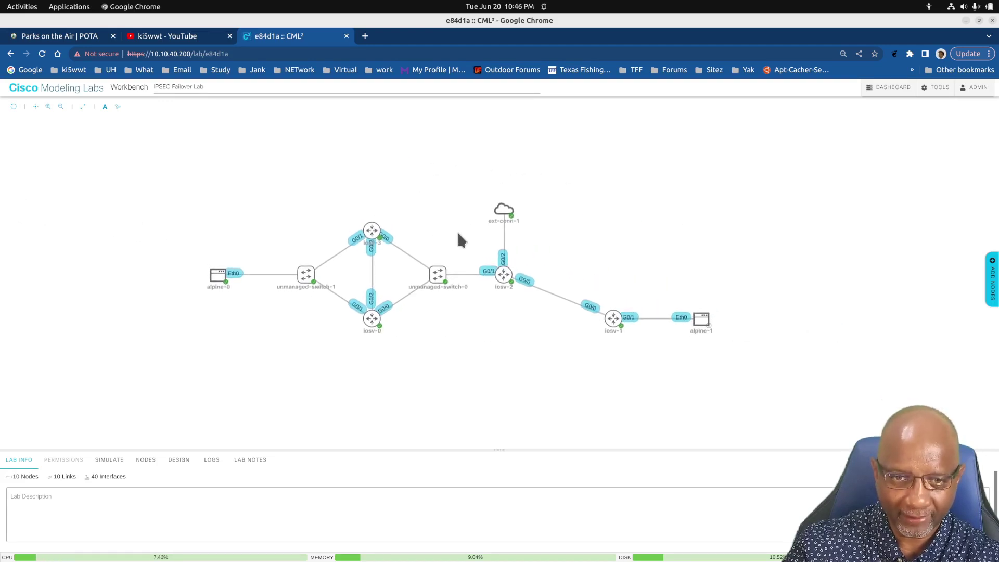
{"action": "mouse_move", "coordinate": [380, 237]}
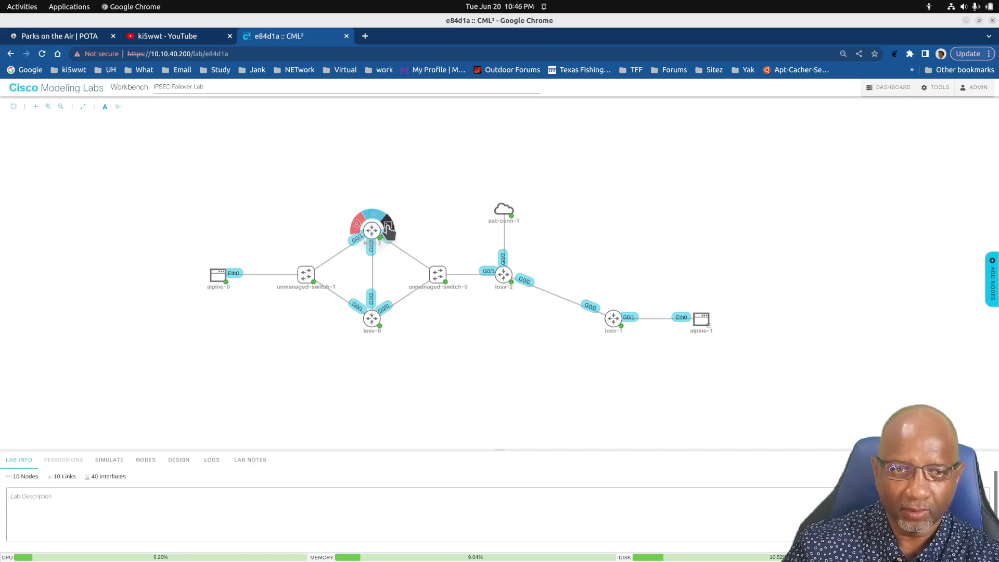
{"action": "left_click", "coordinate": [388, 228]}
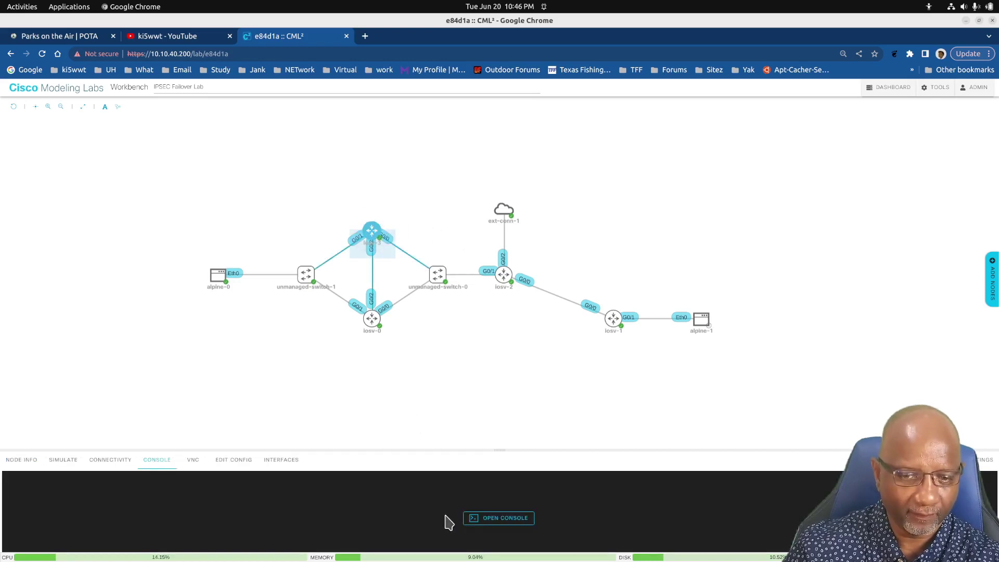
{"action": "left_click", "coordinate": [502, 519]}
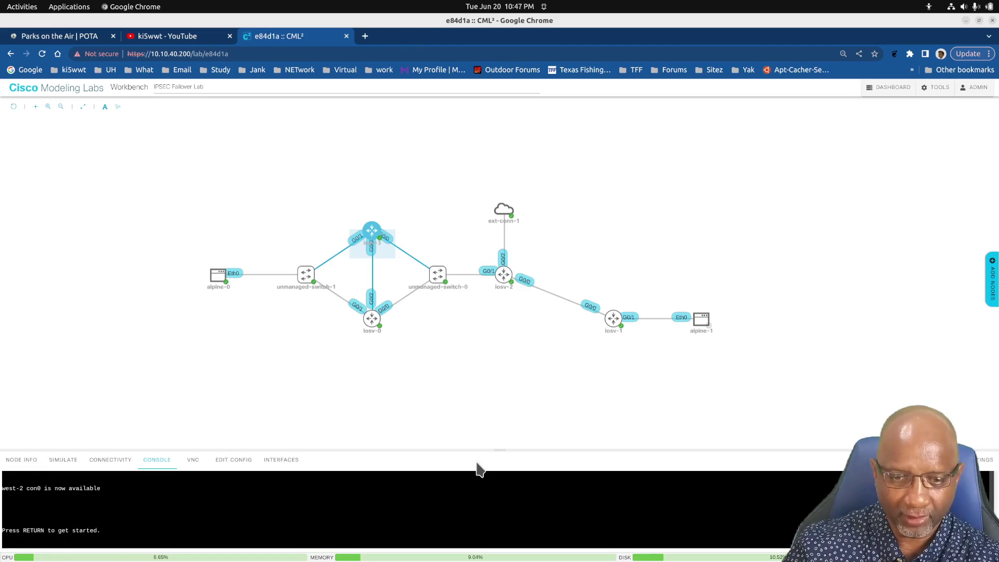
{"action": "left_click_drag", "start_coordinate": [476, 448], "coordinate": [486, 201]}
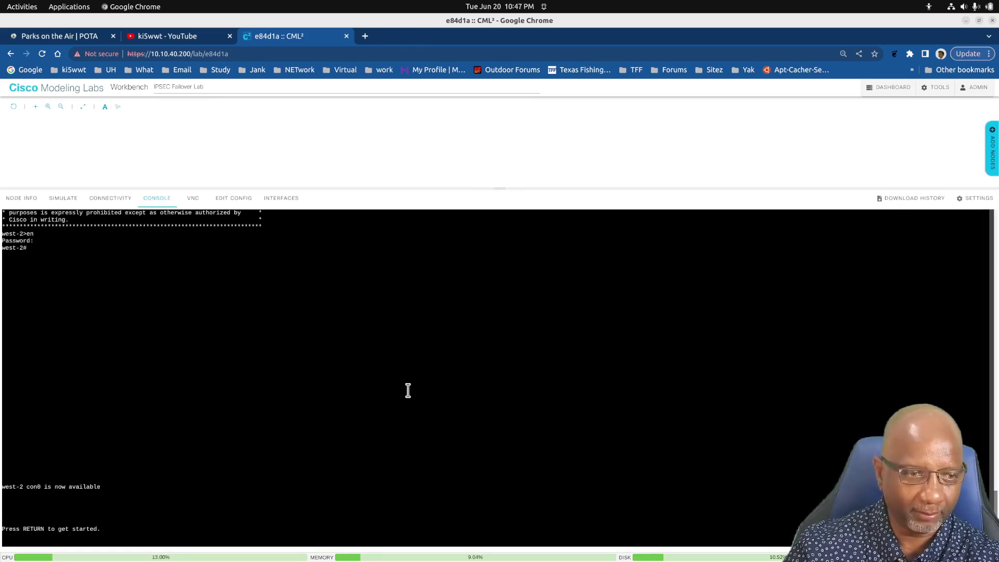
Enter enable mode on west-2 and page through its running configuration with 'sh run'
{"action": "left_click", "coordinate": [408, 390]}
{"action": "key", "text": "Return"}
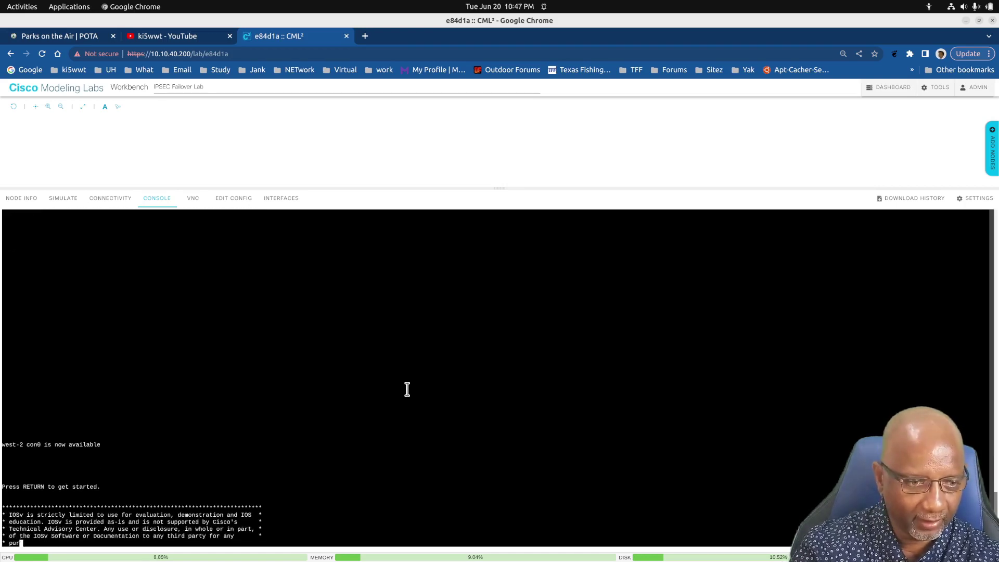
{"action": "type", "text": "rm"}
{"action": "key", "text": "Return"}
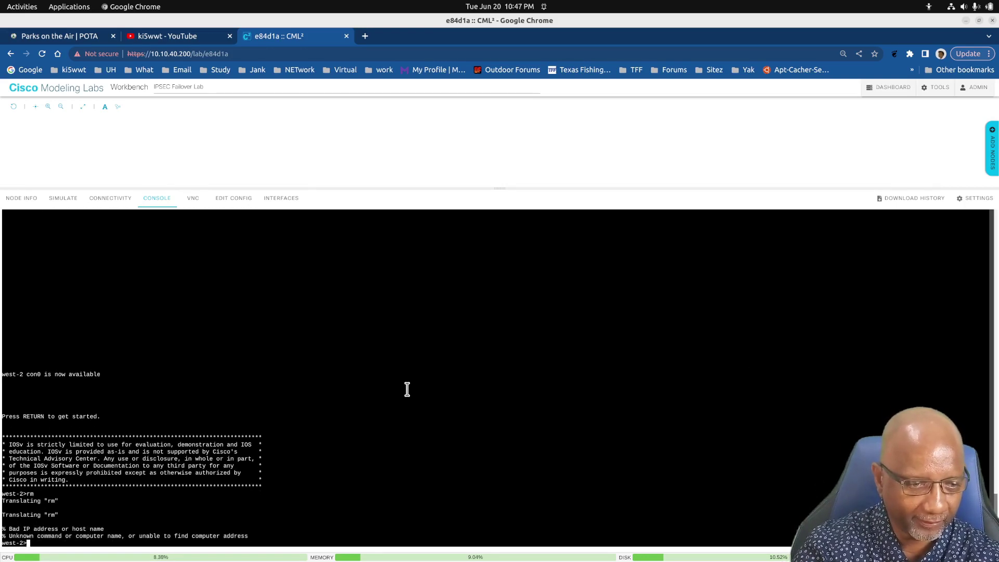
{"action": "type", "text": "en"}
{"action": "key", "text": "Return"}
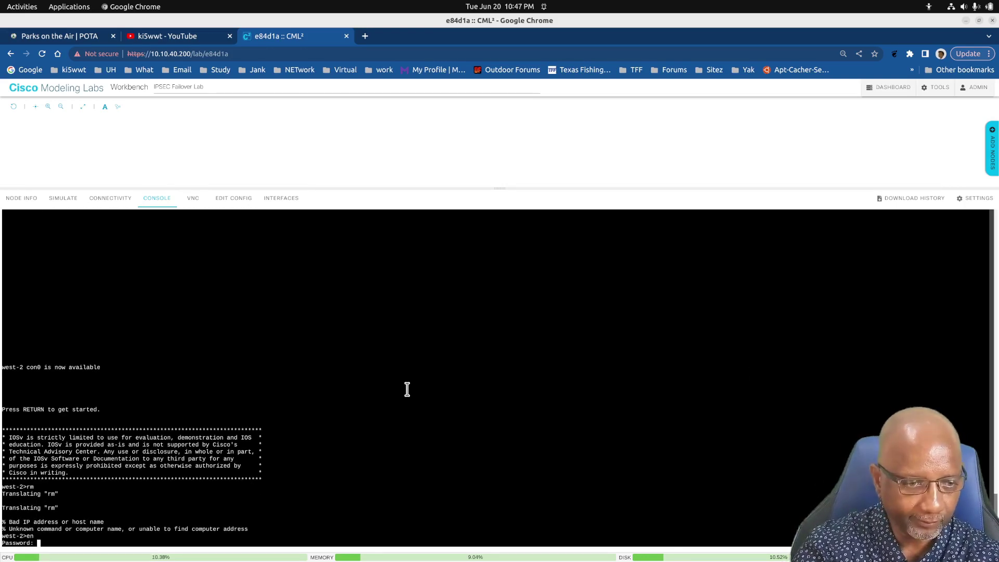
{"action": "key", "text": "Return"}
{"action": "type", "text": "s"}
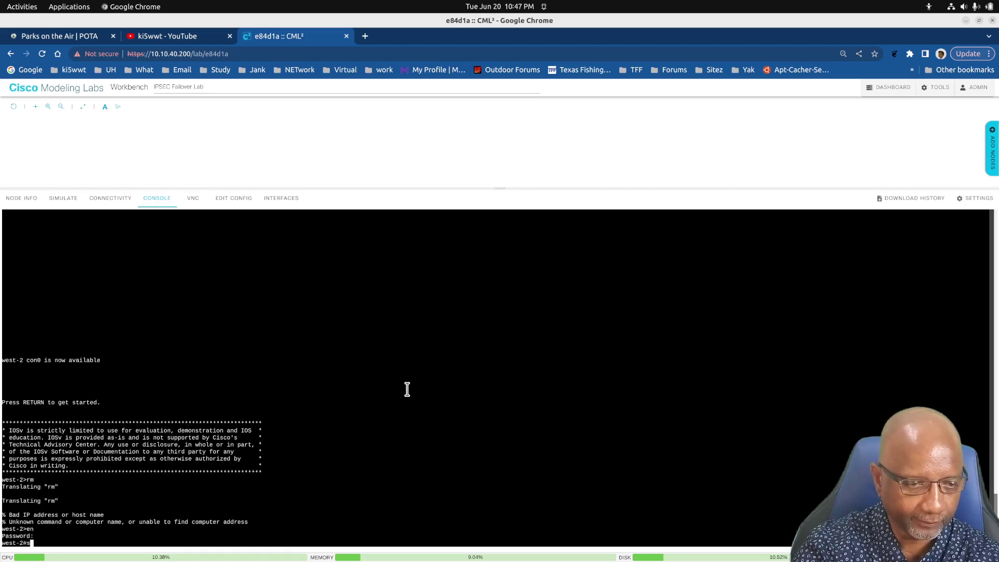
{"action": "type", "text": "h run"}
{"action": "key", "text": "Return"}
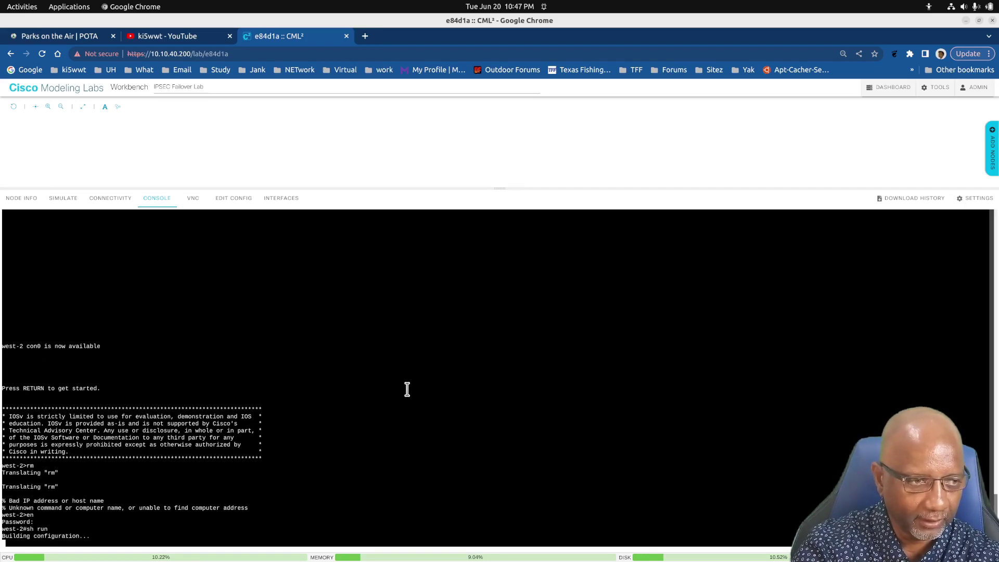
{"action": "key", "text": "space"}
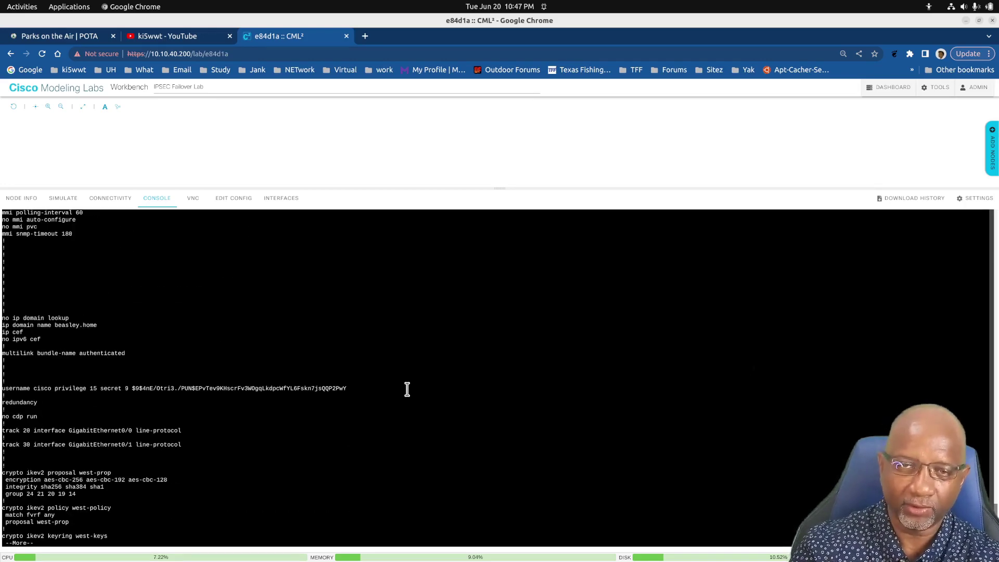
{"action": "key", "text": "space"}
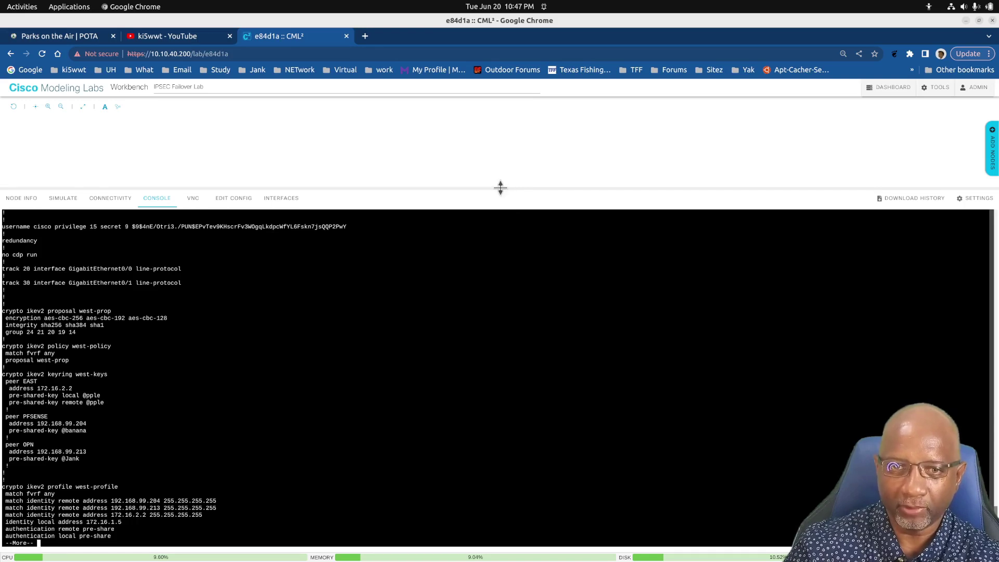
{"action": "left_click_drag", "start_coordinate": [501, 187], "coordinate": [499, 354]}
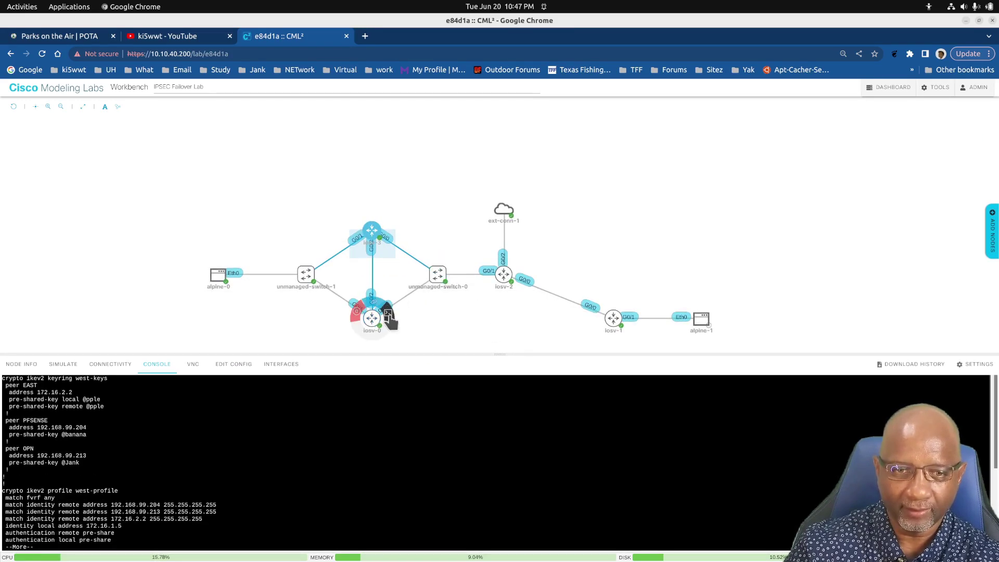
Open the lower west router's console, exit the session, and restart it at a west> prompt
{"action": "left_click", "coordinate": [388, 313]}
{"action": "left_click", "coordinate": [495, 468]}
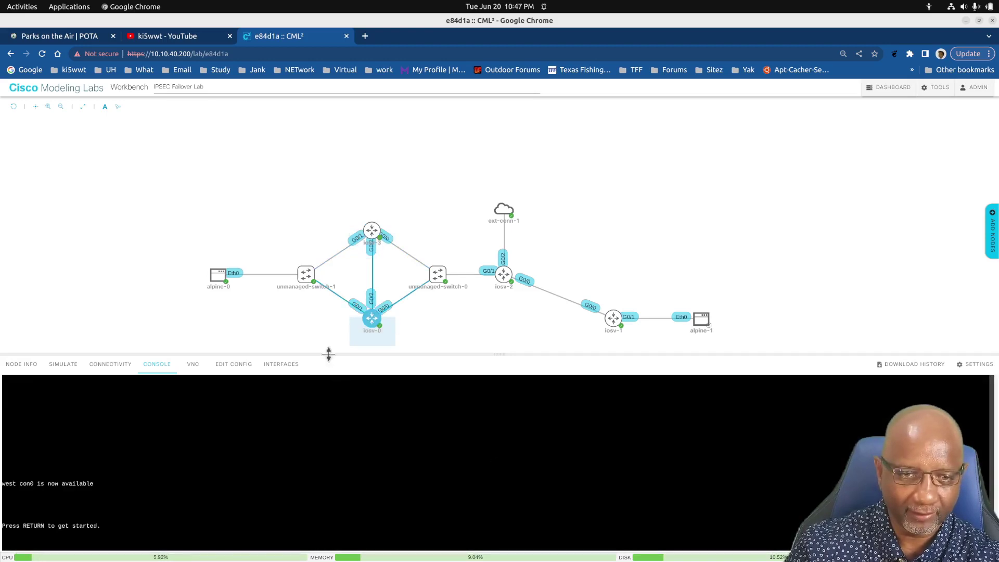
{"action": "left_click_drag", "start_coordinate": [328, 353], "coordinate": [344, 159]}
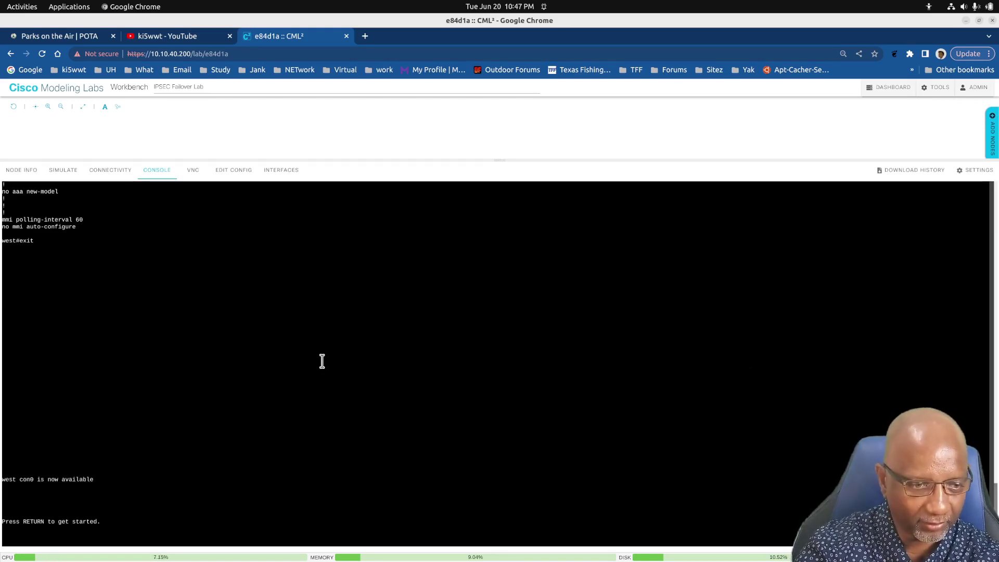
{"action": "key", "text": "Return"}
{"action": "type", "text": "exit"}
{"action": "key", "text": "Return"}
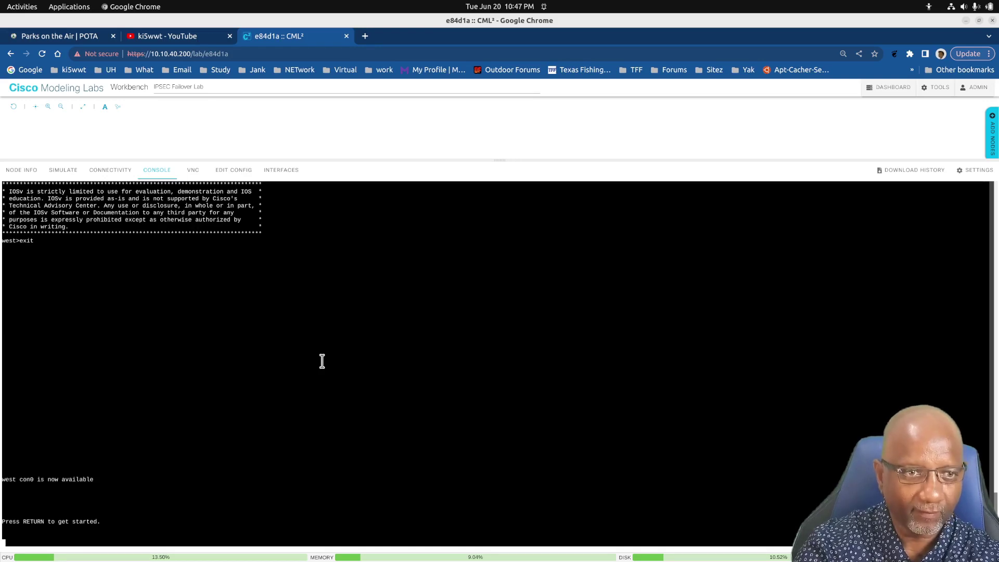
{"action": "key", "text": "Return"}
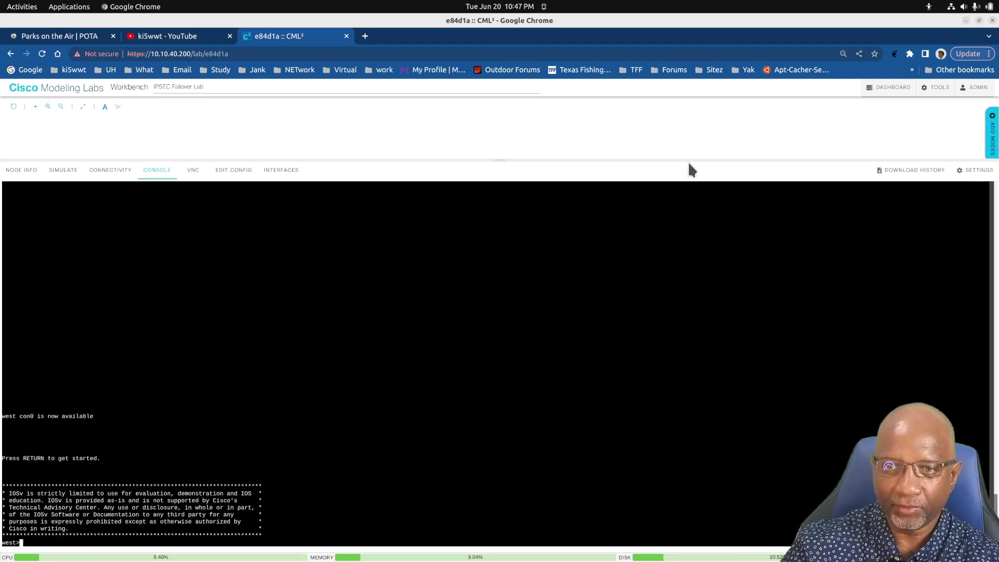
{"action": "left_click_drag", "start_coordinate": [689, 158], "coordinate": [670, 393]}
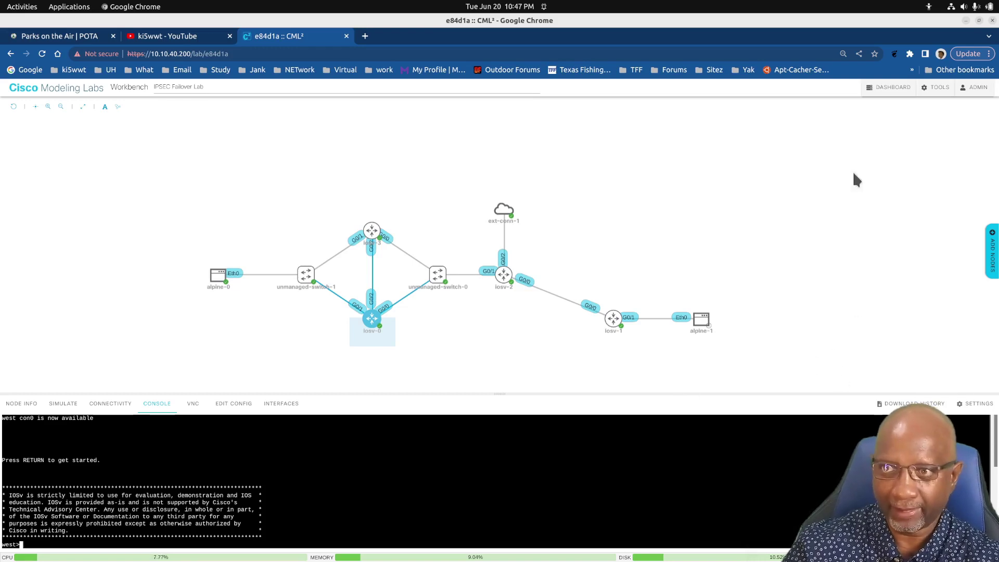
Open the Breakout Tool docs, review the Available Versions section, then go back to the index
{"action": "left_click", "coordinate": [935, 88]}
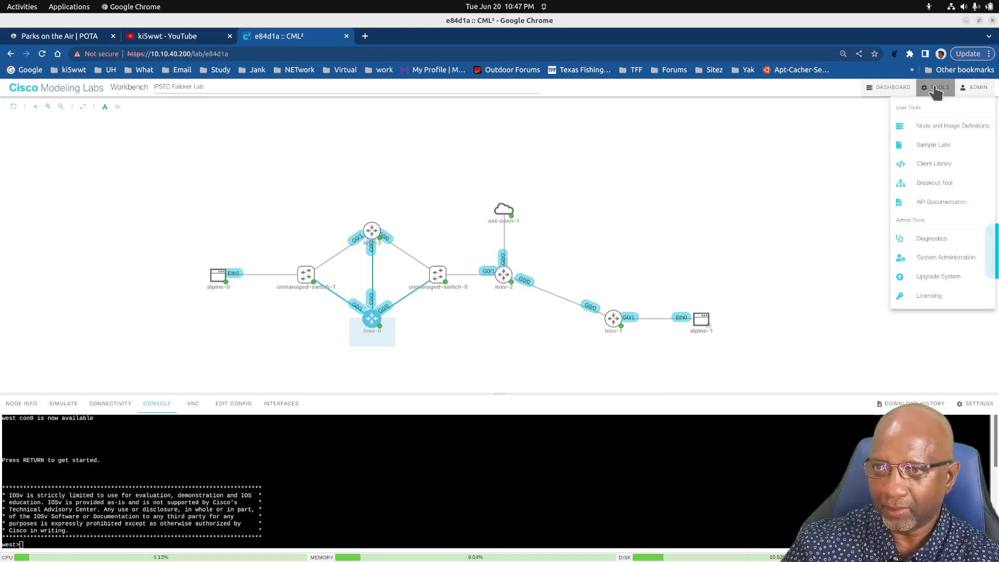
{"action": "left_click", "coordinate": [934, 185]}
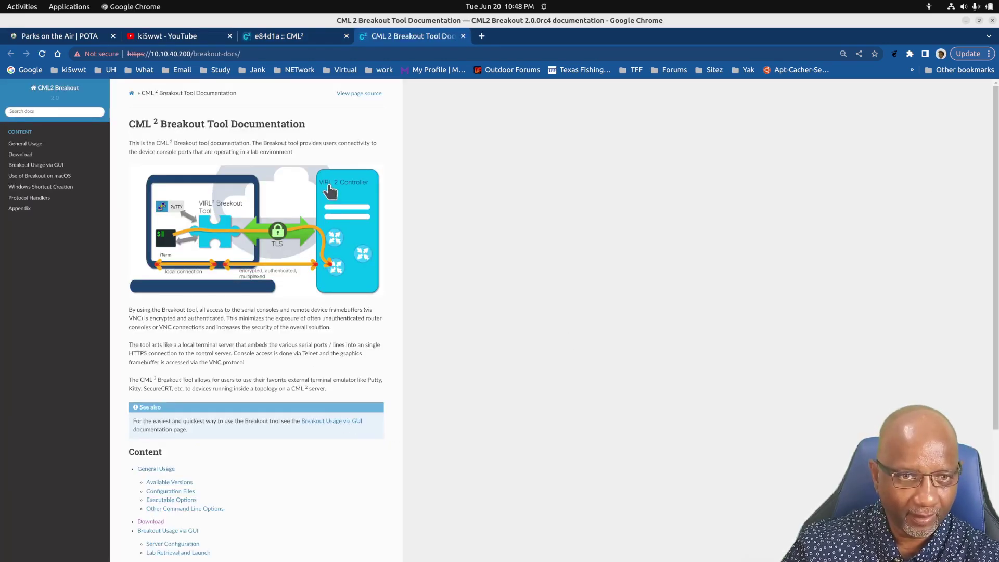
{"action": "scroll", "coordinate": [270, 404], "scroll_direction": "down", "scroll_amount": 2}
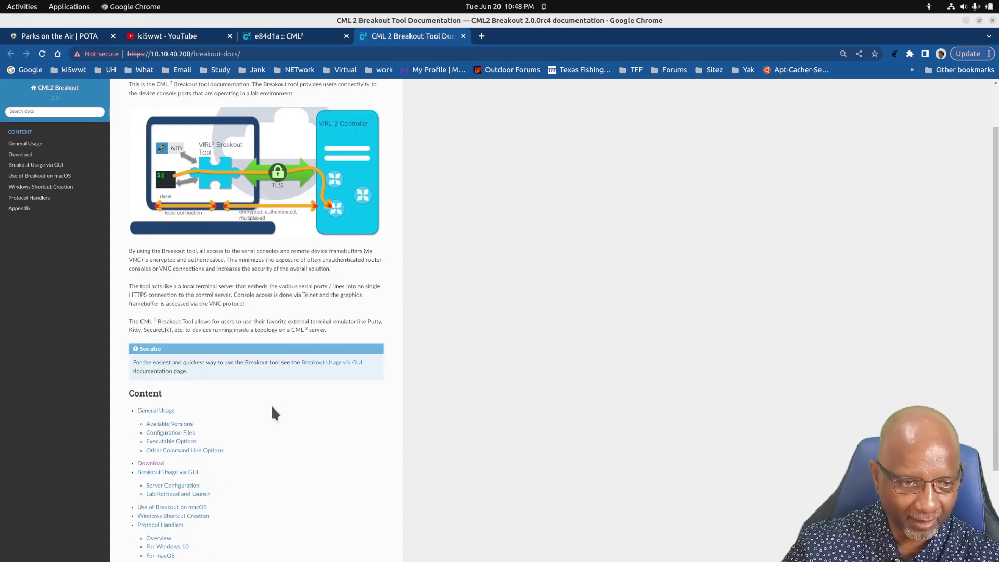
{"action": "scroll", "coordinate": [271, 405], "scroll_direction": "down", "scroll_amount": 3}
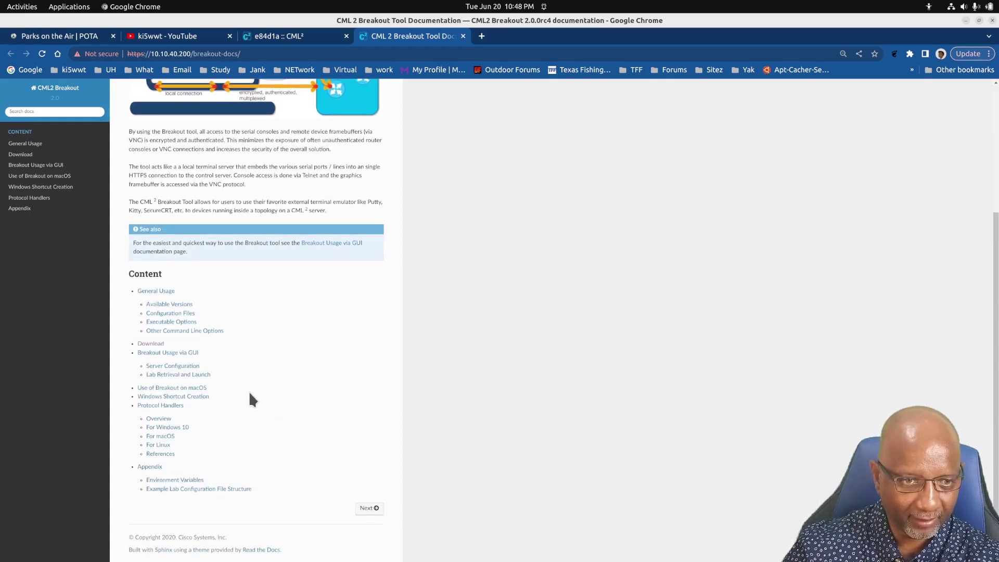
{"action": "left_click", "coordinate": [184, 308]}
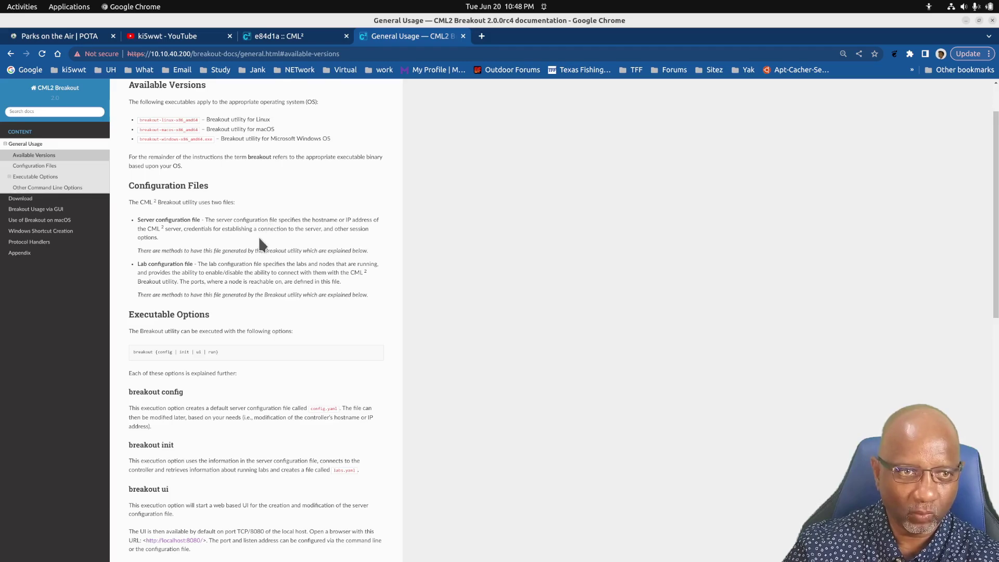
{"action": "scroll", "coordinate": [237, 237], "scroll_direction": "down", "scroll_amount": 15}
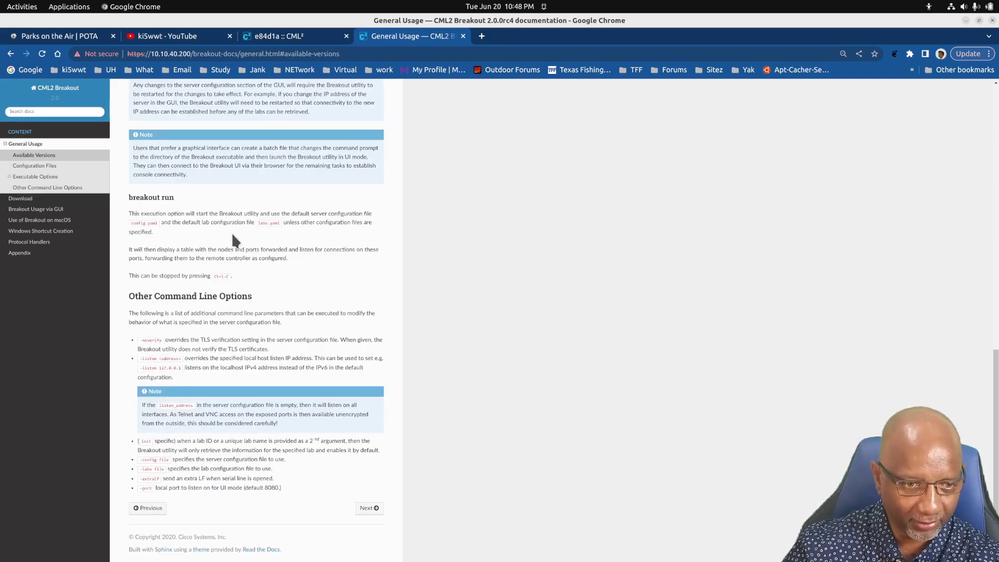
{"action": "scroll", "coordinate": [232, 238], "scroll_direction": "up", "scroll_amount": 15}
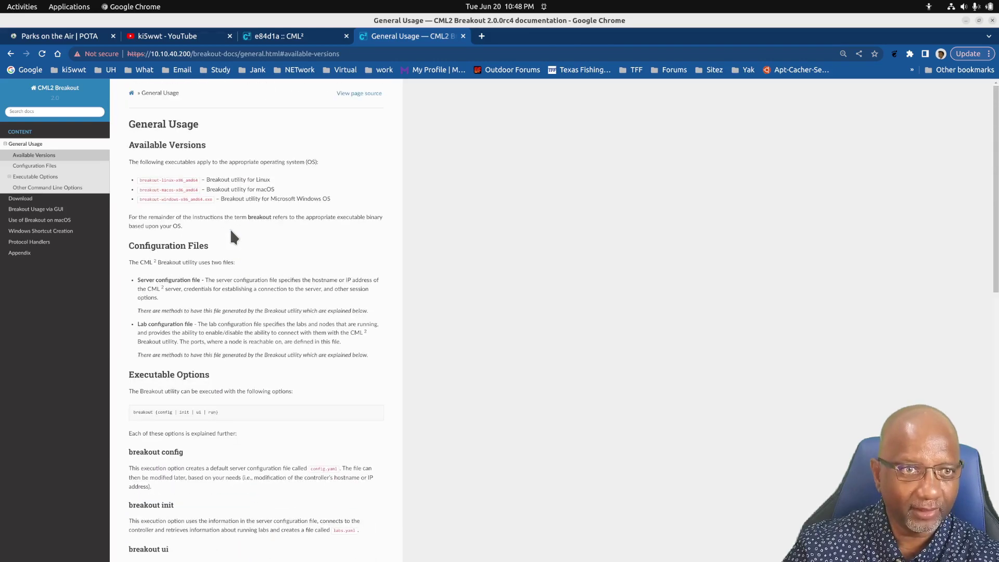
{"action": "left_click", "coordinate": [12, 53]}
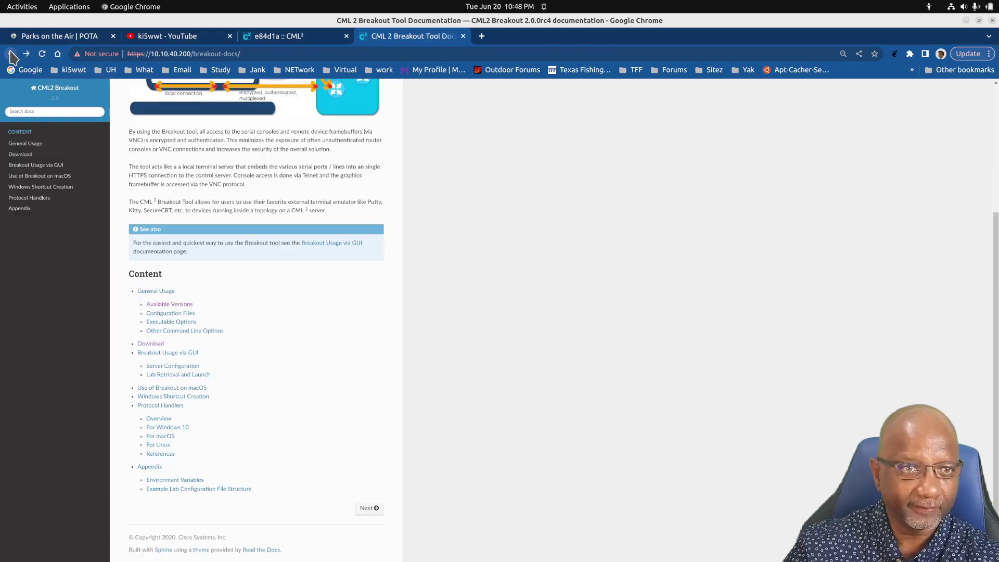
Download the Linux Breakout build and locate breakout-linux-x86_amd64 in the Downloads folder
{"action": "left_click", "coordinate": [158, 345]}
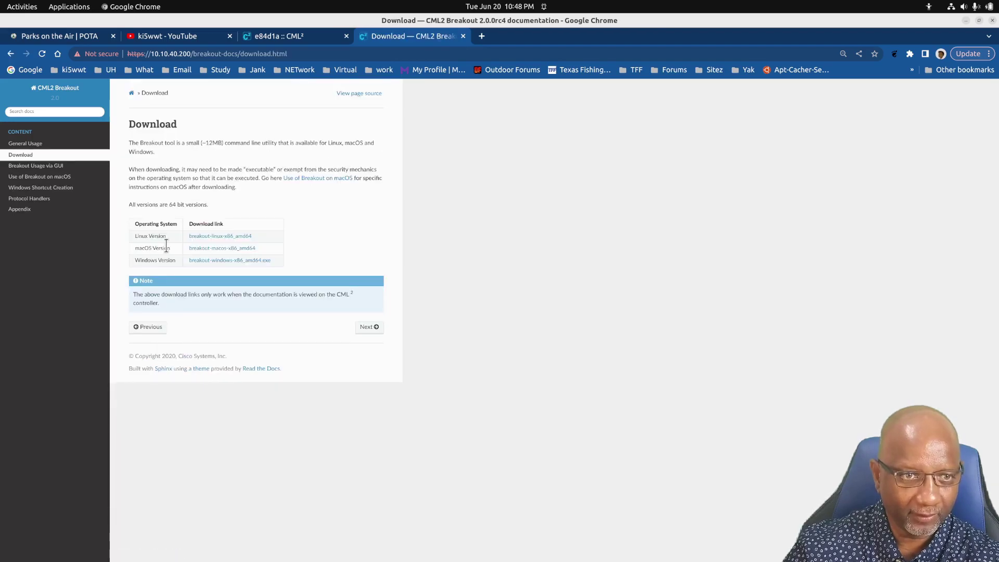
{"action": "left_click", "coordinate": [228, 237]}
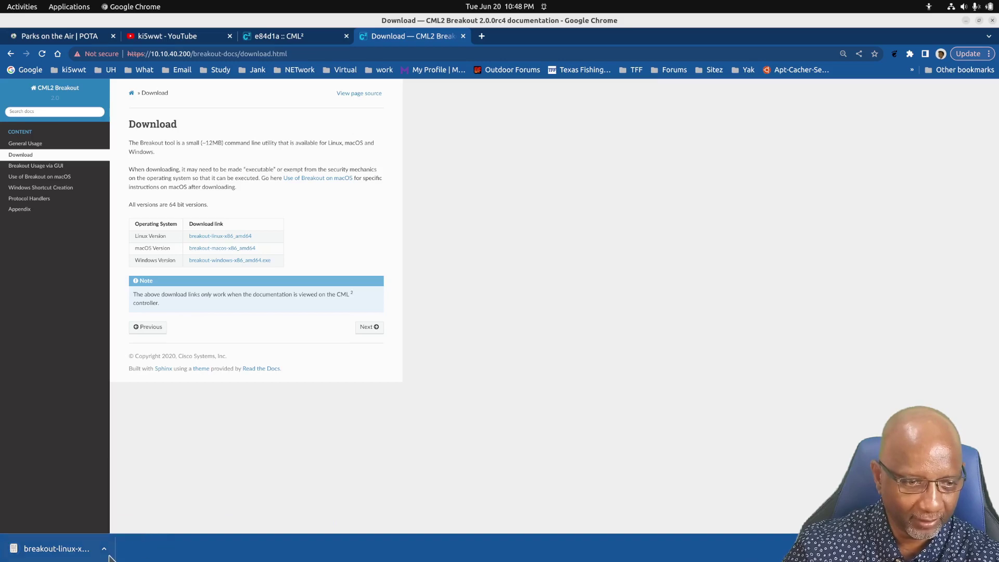
{"action": "left_click", "coordinate": [104, 549]}
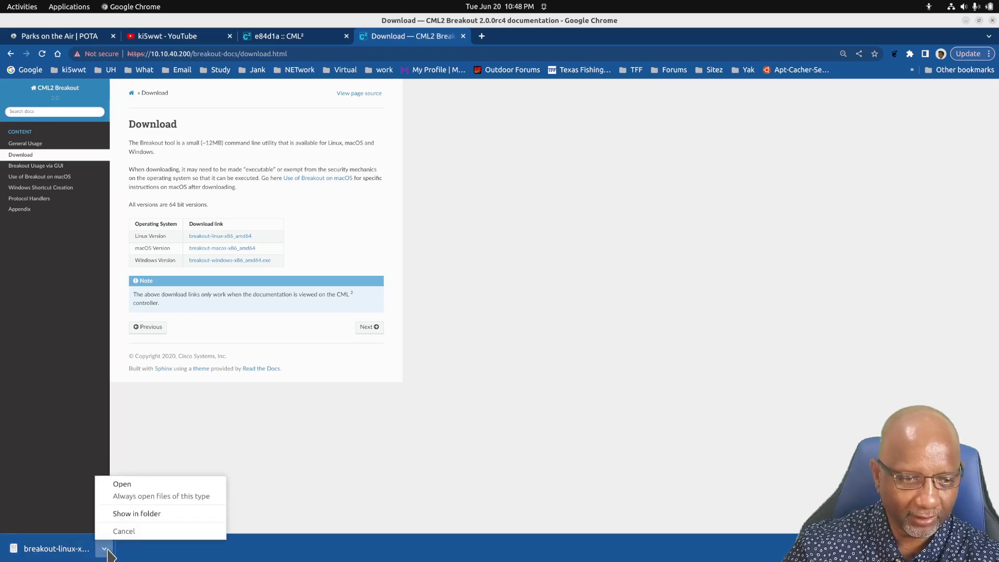
{"action": "left_click", "coordinate": [136, 513]}
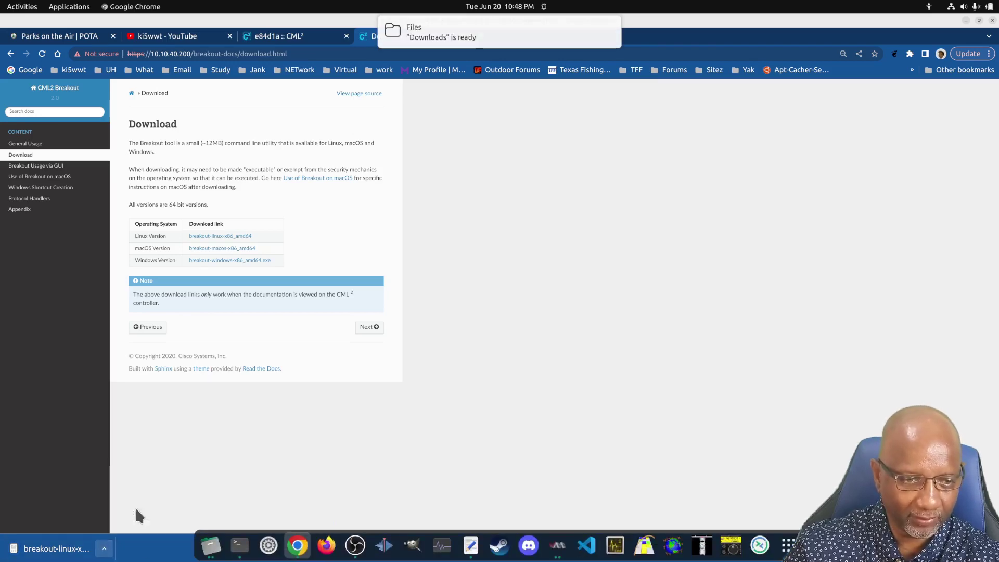
{"action": "left_click", "coordinate": [443, 34]}
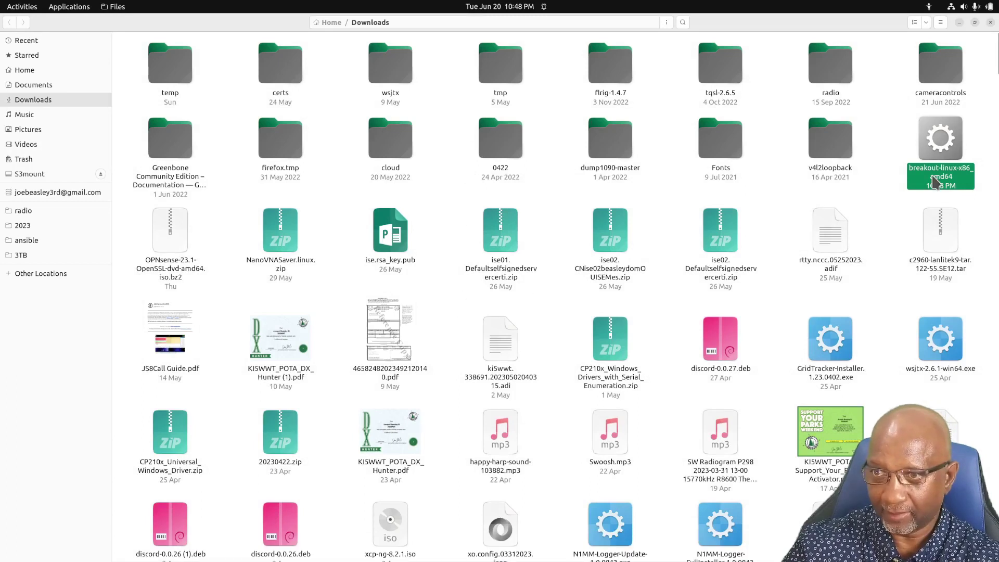
{"action": "left_click", "coordinate": [959, 21]}
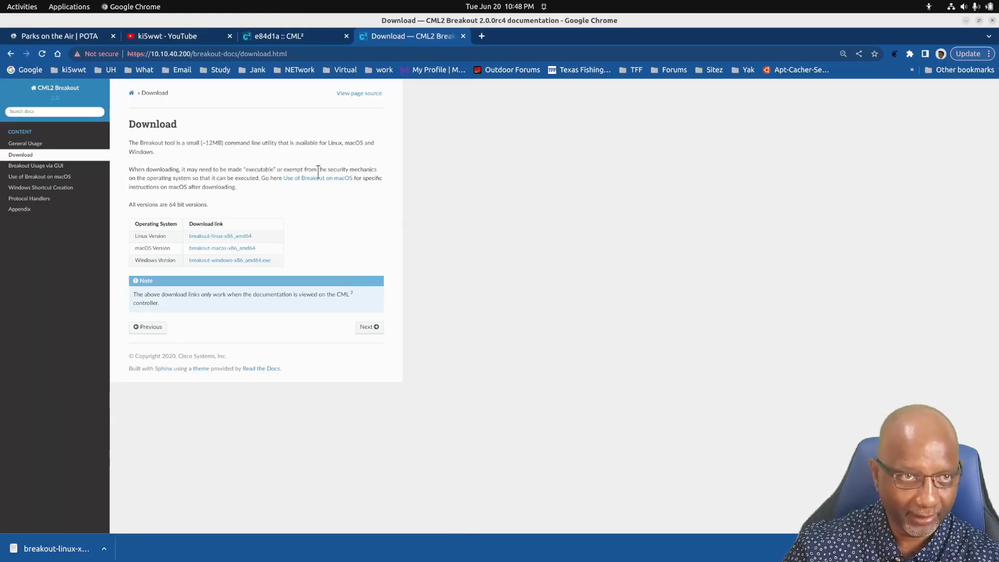
{"action": "key", "text": "super"}
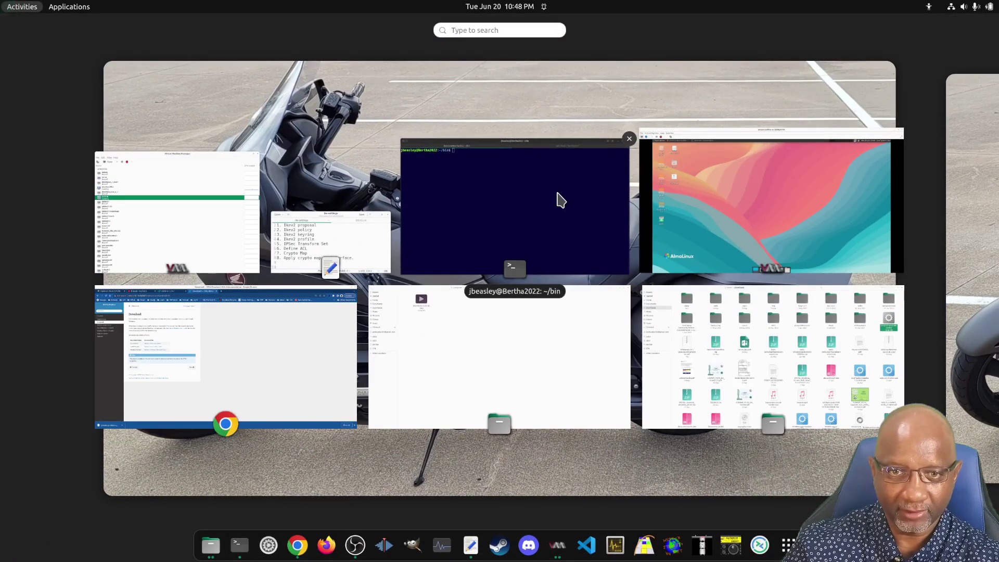
List the files in the terminal's bin folder with ls
{"action": "left_click", "coordinate": [557, 201]}
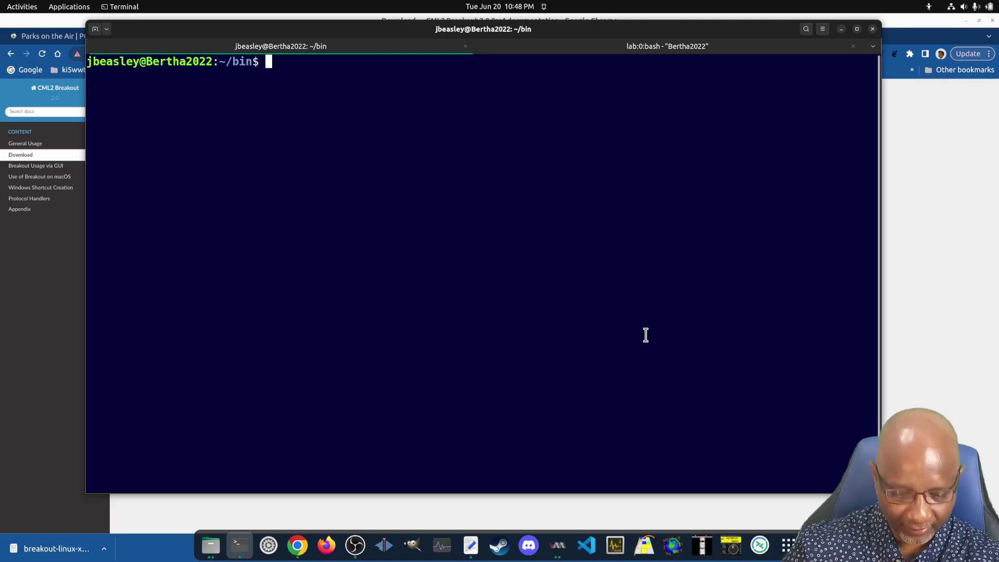
{"action": "type", "text": "."}
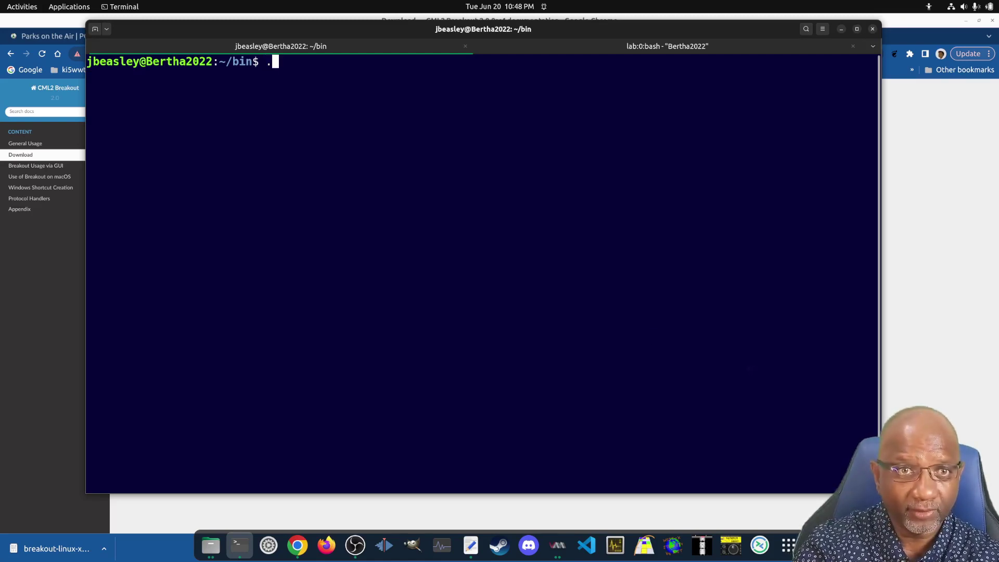
{"action": "type", "text": "br"}
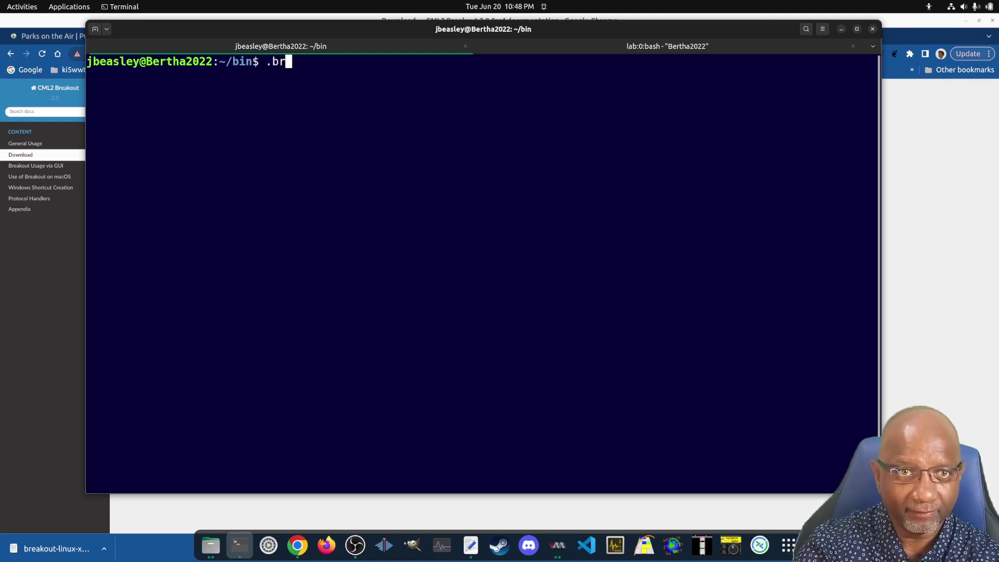
{"action": "key", "text": "BackSpace"}
{"action": "key", "text": "BackSpace"}
{"action": "key", "text": "BackSpace"}
{"action": "type", "text": "ls"}
{"action": "key", "text": "Return"}
Run ./breakout-linux-x86_amd64 without arguments and review its list of available commands
{"action": "type", "text": "./break"}
{"action": "key", "text": "Tab"}
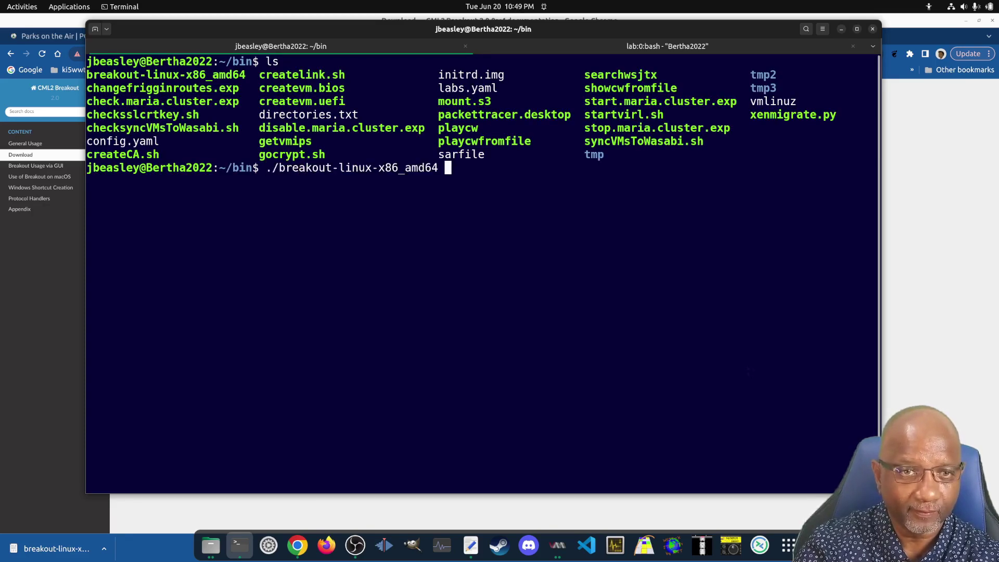
{"action": "key", "text": "Return"}
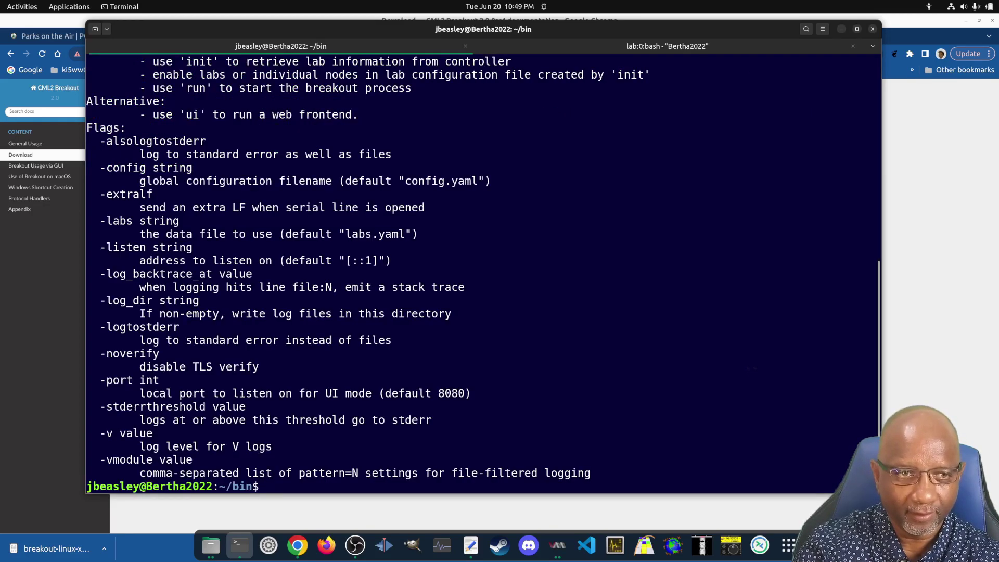
{"action": "scroll", "coordinate": [271, 409], "scroll_direction": "up", "scroll_amount": 4}
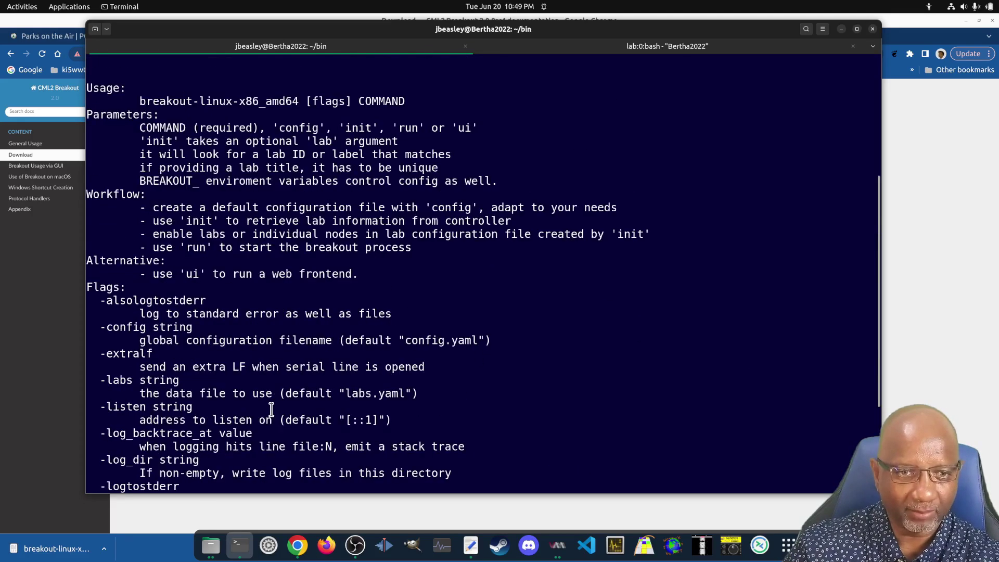
{"action": "scroll", "coordinate": [271, 409], "scroll_direction": "up", "scroll_amount": 7}
{"action": "scroll", "coordinate": [271, 410], "scroll_direction": "down", "scroll_amount": 10}
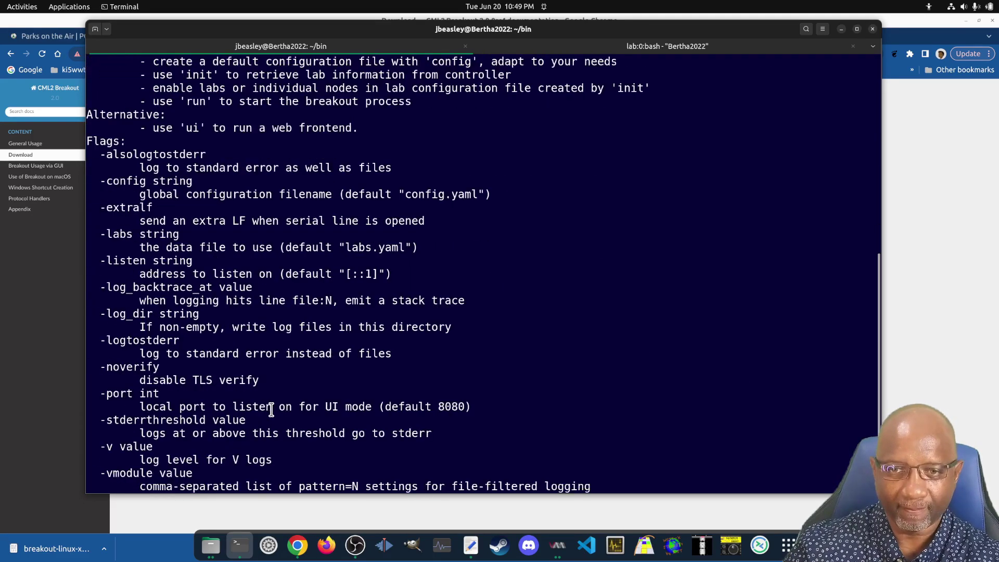
{"action": "scroll", "coordinate": [271, 410], "scroll_direction": "down", "scroll_amount": 1}
{"action": "scroll", "coordinate": [271, 405], "scroll_direction": "up", "scroll_amount": 4}
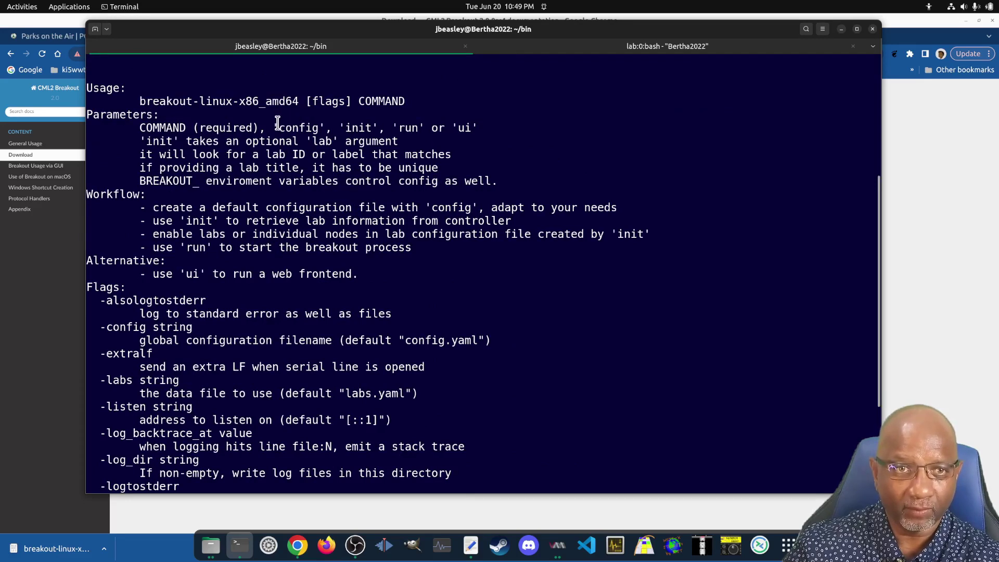
{"action": "left_click_drag", "start_coordinate": [278, 123], "coordinate": [521, 128]}
{"action": "left_click", "coordinate": [441, 127]}
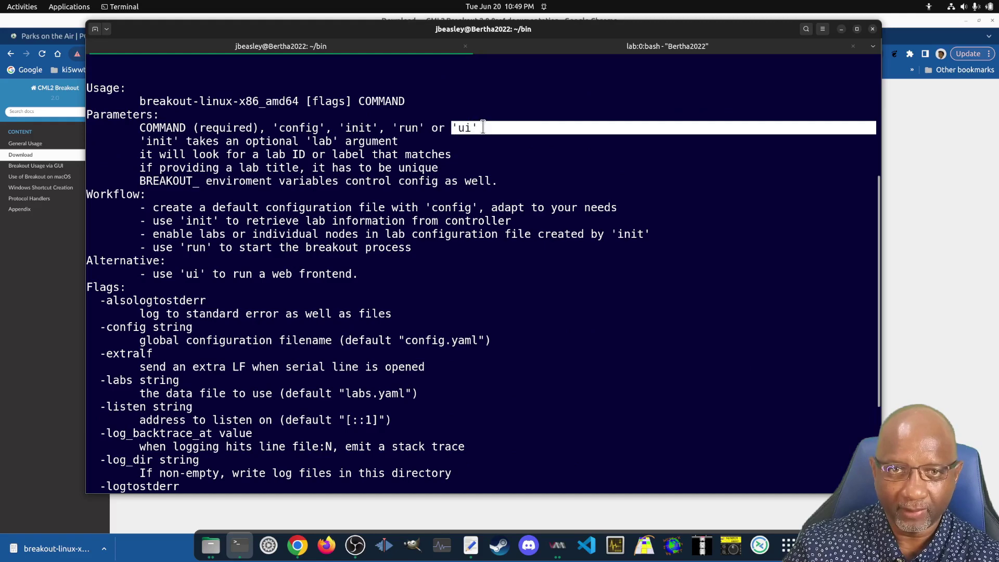
{"action": "left_click", "coordinate": [562, 242]}
{"action": "scroll", "coordinate": [547, 338], "scroll_direction": "down", "scroll_amount": 4}
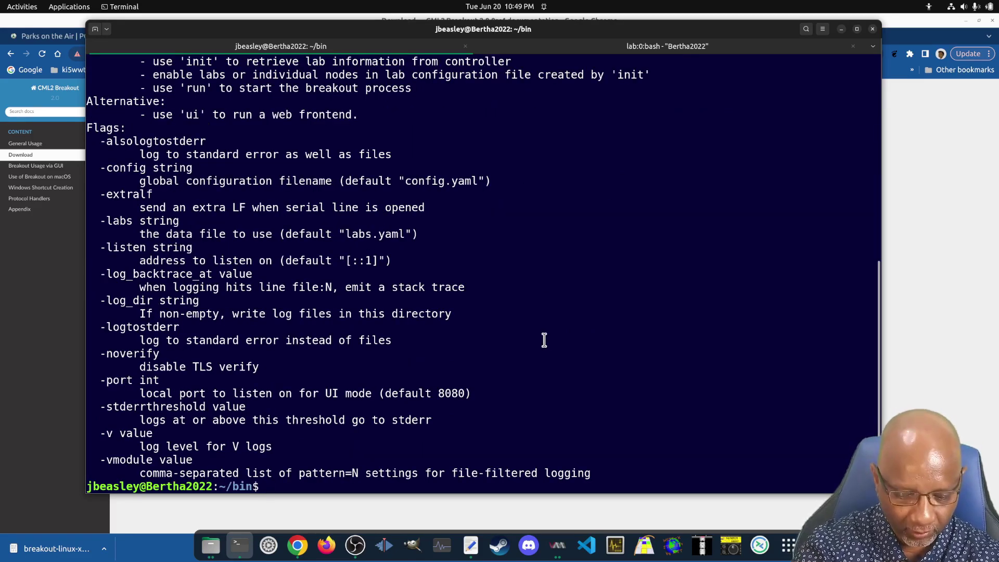
{"action": "type", "text": "./b"}
{"action": "key", "text": "Tab"}
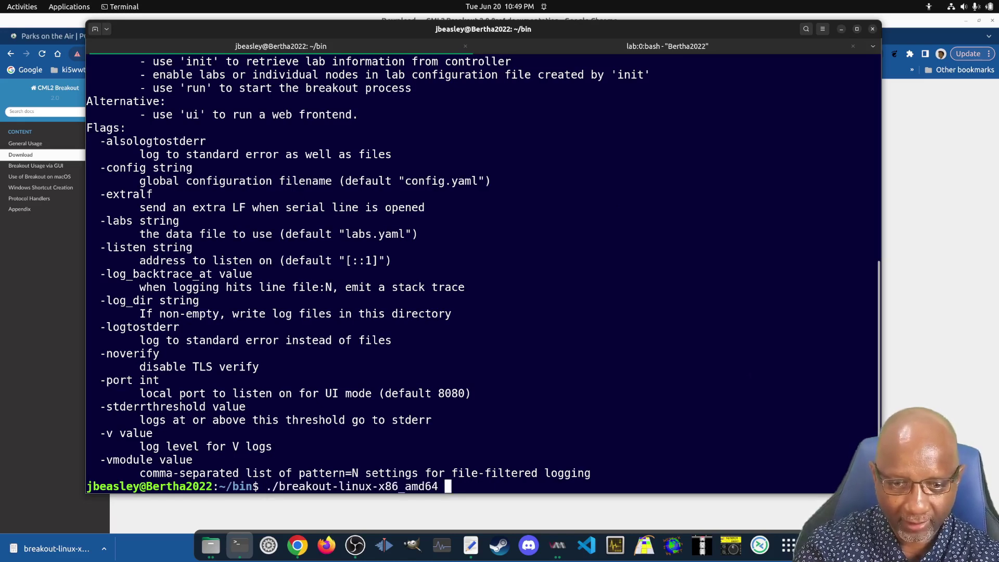
{"action": "type", "text": "ui"}
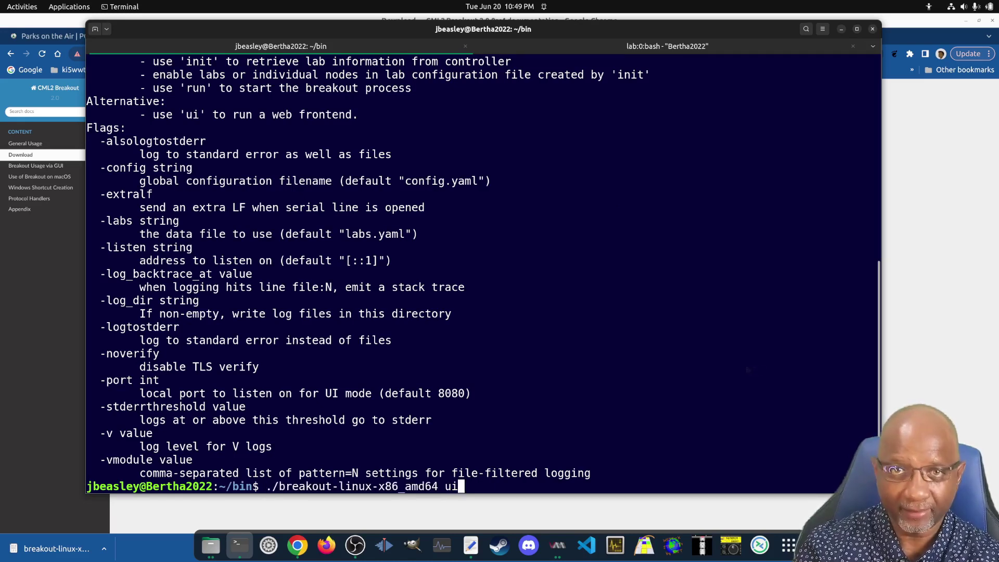
{"action": "key", "text": "Return"}
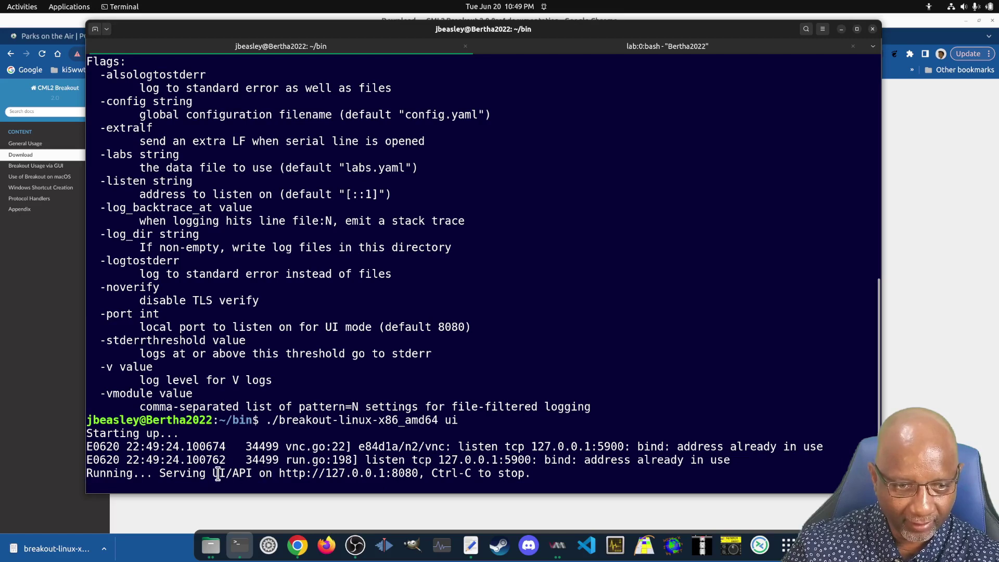
{"action": "left_click_drag", "start_coordinate": [273, 473], "coordinate": [420, 475]}
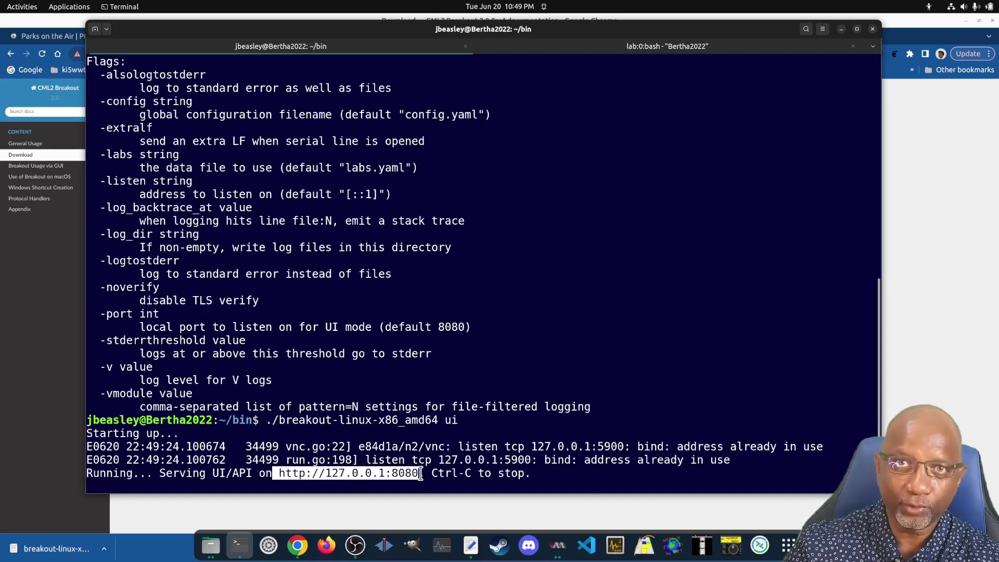
{"action": "left_click_drag", "start_coordinate": [421, 475], "coordinate": [275, 473]}
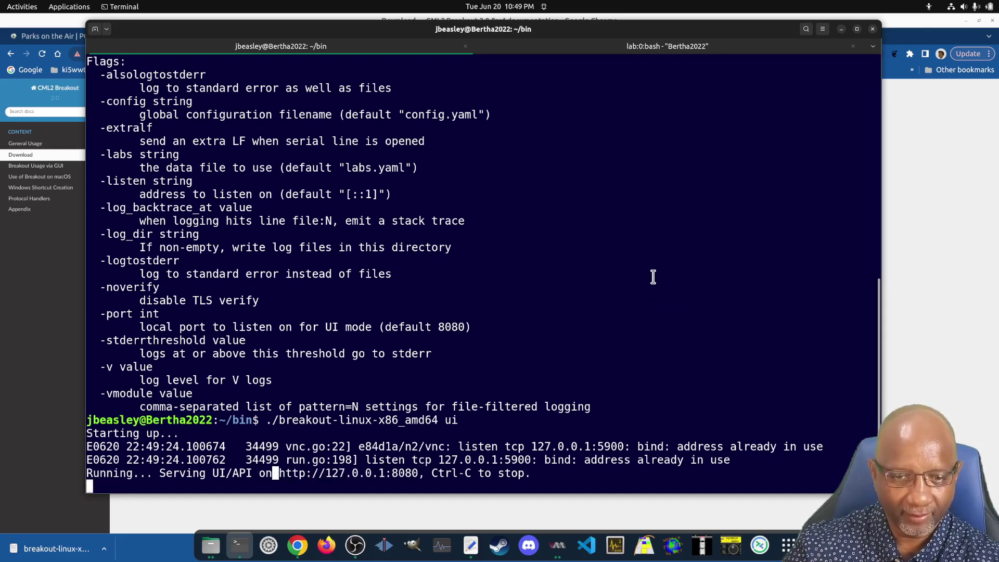
{"action": "left_click", "coordinate": [843, 29]}
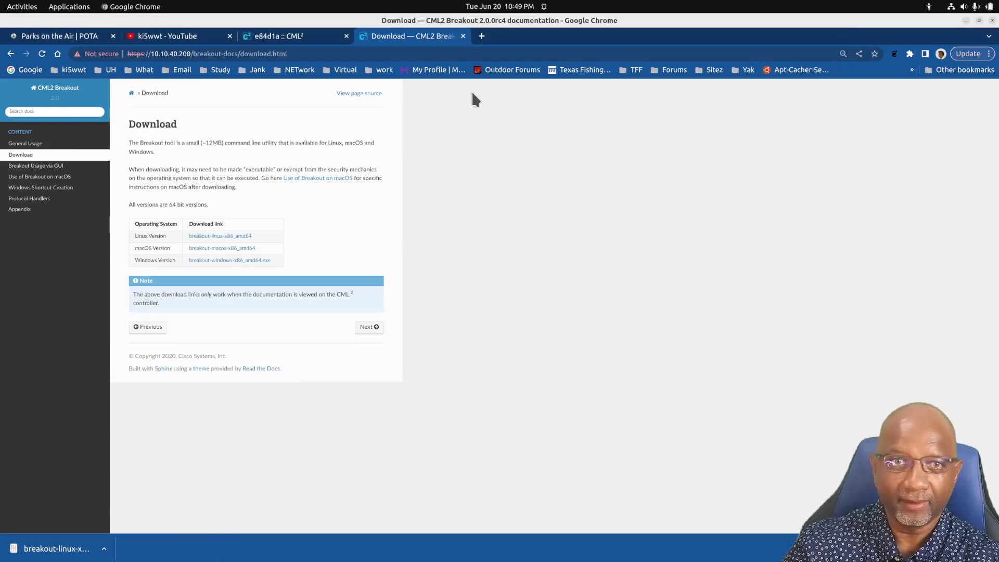
{"action": "left_click", "coordinate": [482, 36]}
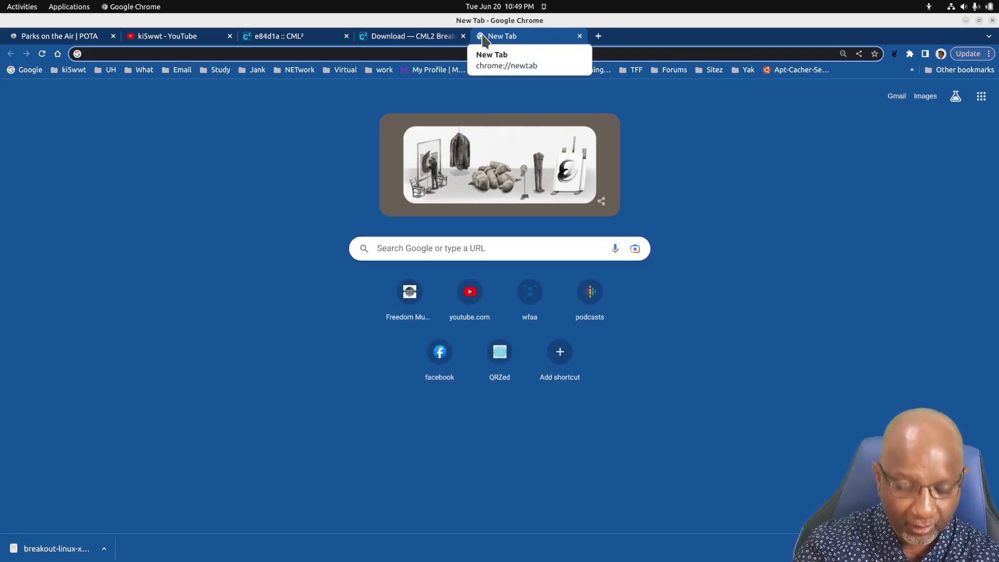
{"action": "type", "text": "htt"}
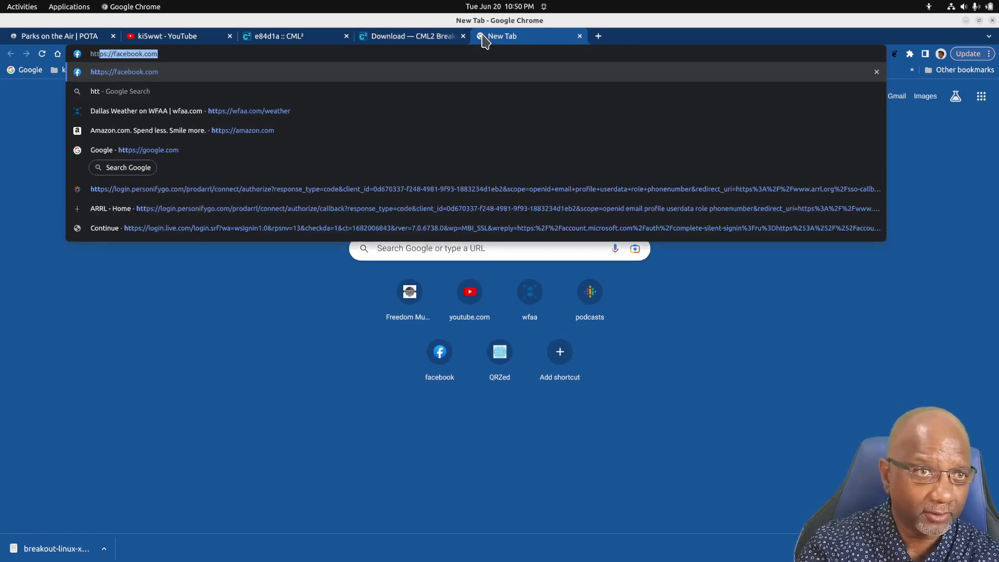
{"action": "type", "text": "p:"}
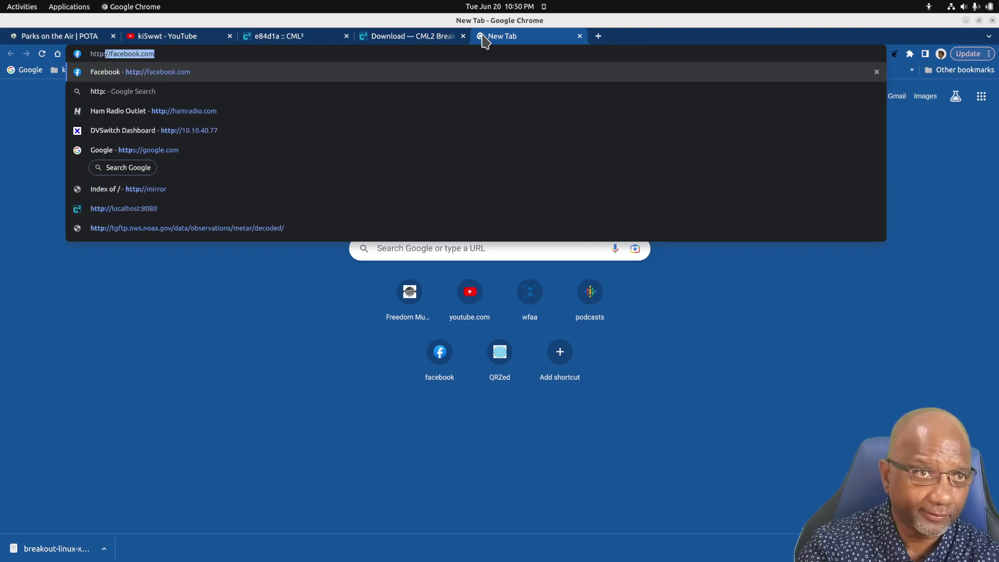
{"action": "type", "text": "//loc"}
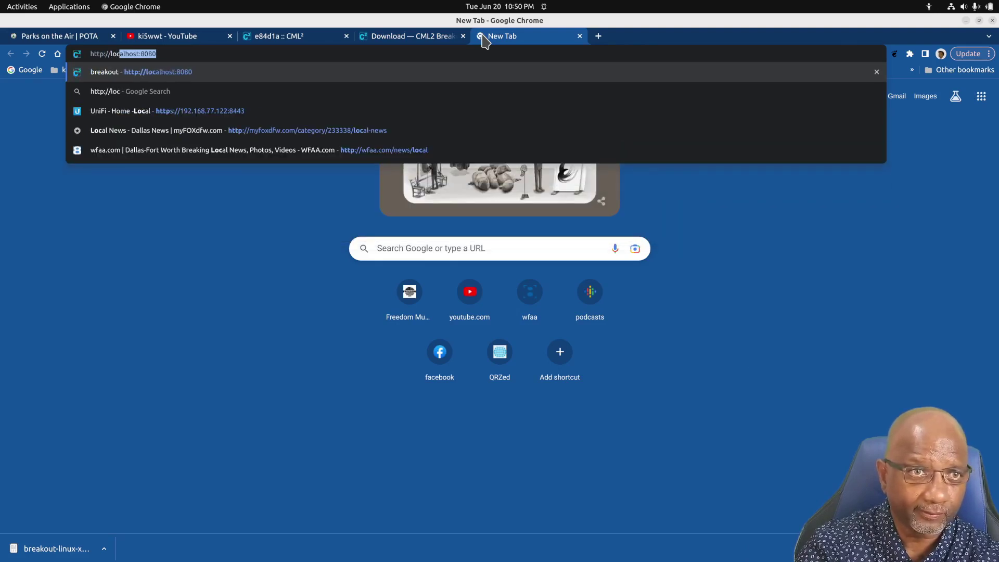
{"action": "key", "text": "BackSpace"}
{"action": "key", "text": "BackSpace"}
{"action": "key", "text": "BackSpace"}
{"action": "key", "text": "BackSpace"}
{"action": "type", "text": "1"}
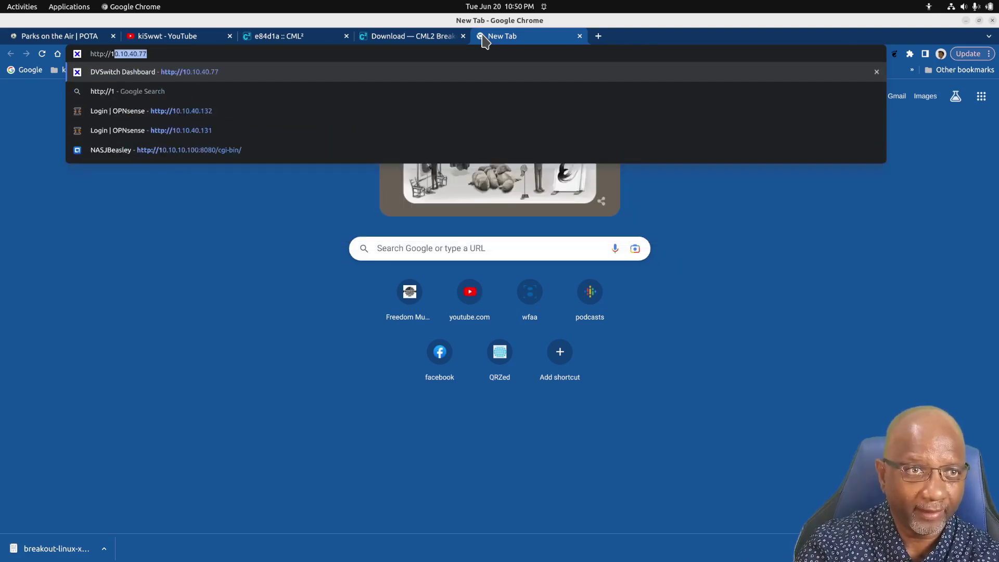
{"action": "type", "text": "27.0.0.1"}
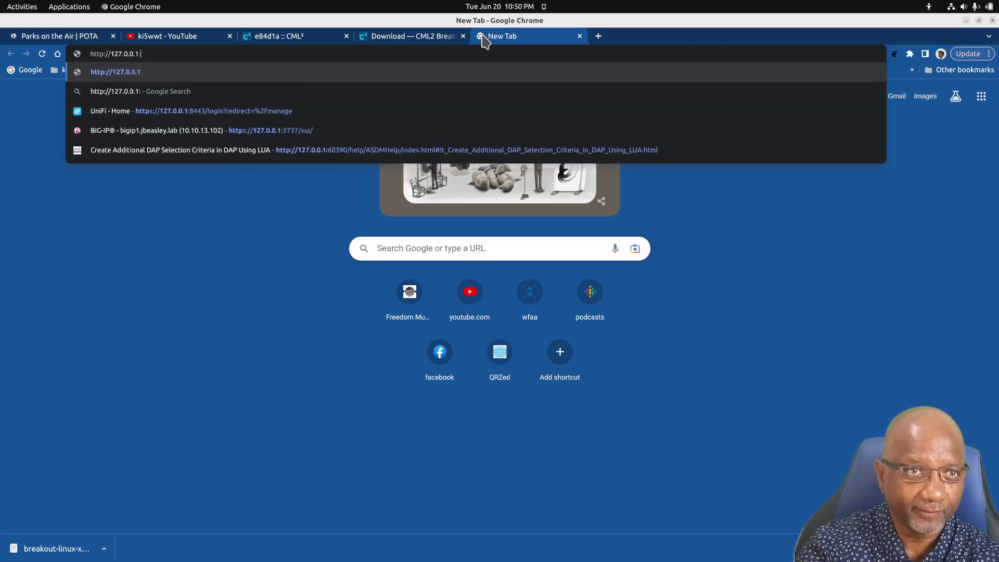
{"action": "type", "text": ":8080"}
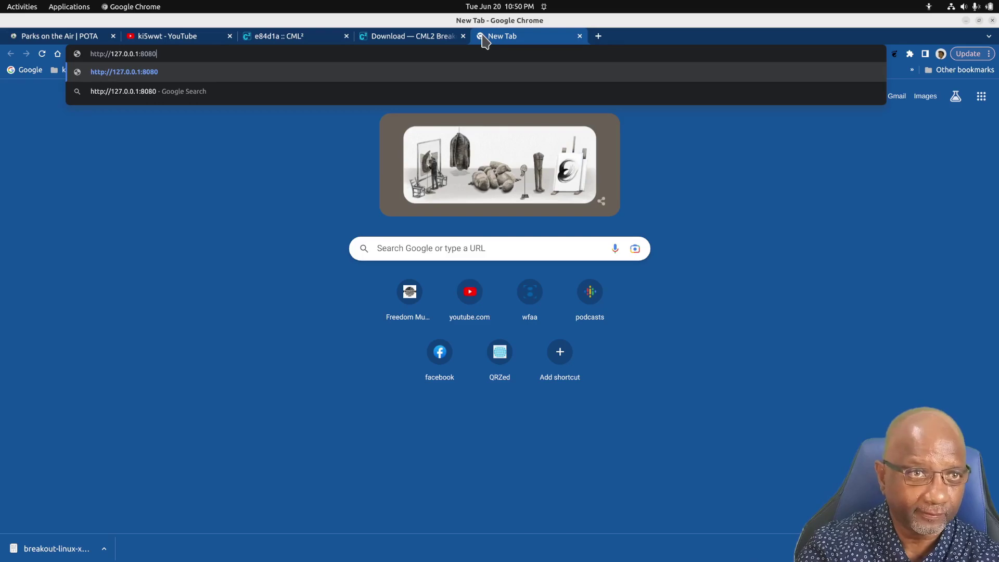
{"action": "key", "text": "Return"}
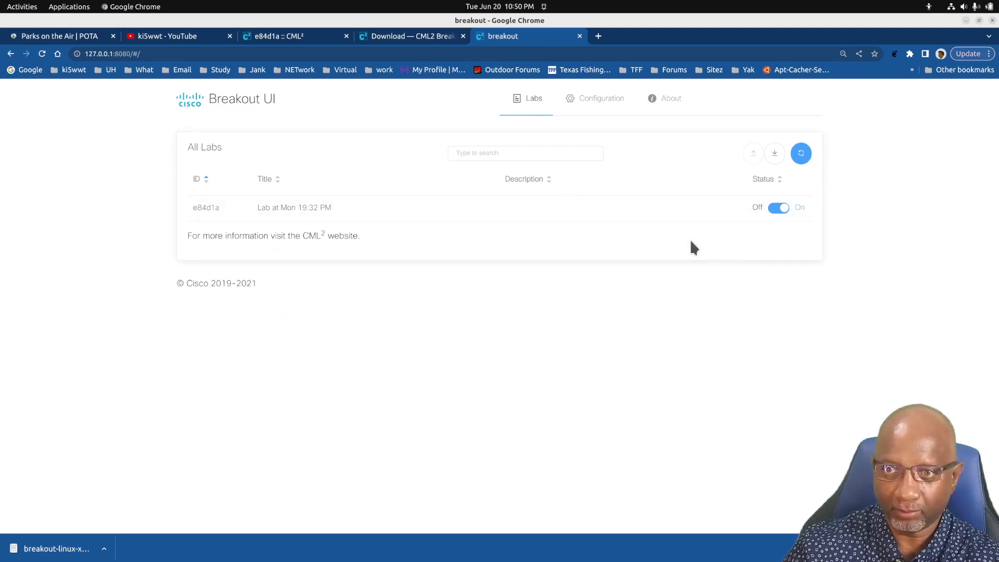
{"action": "left_click", "coordinate": [779, 209]}
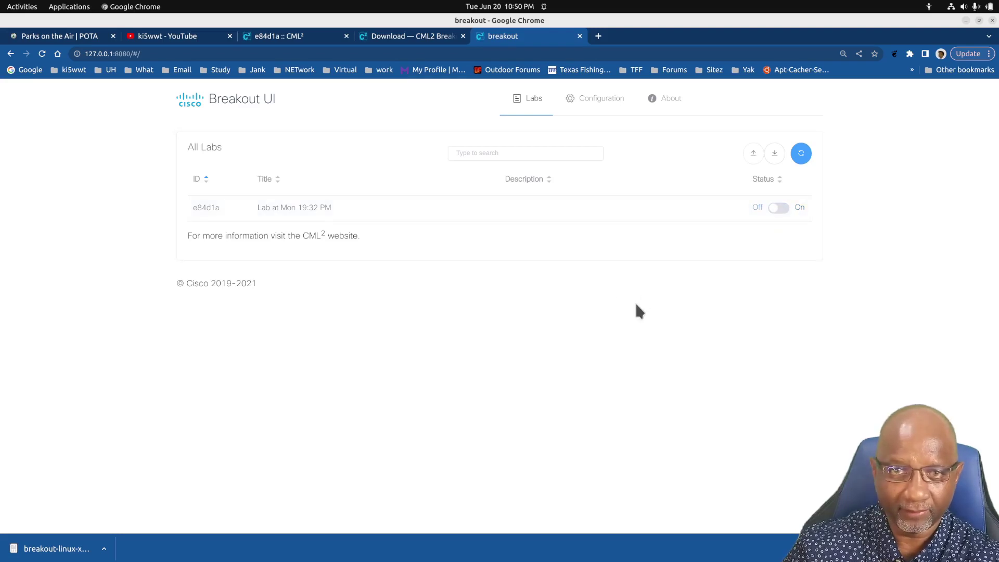
{"action": "left_click", "coordinate": [597, 101]}
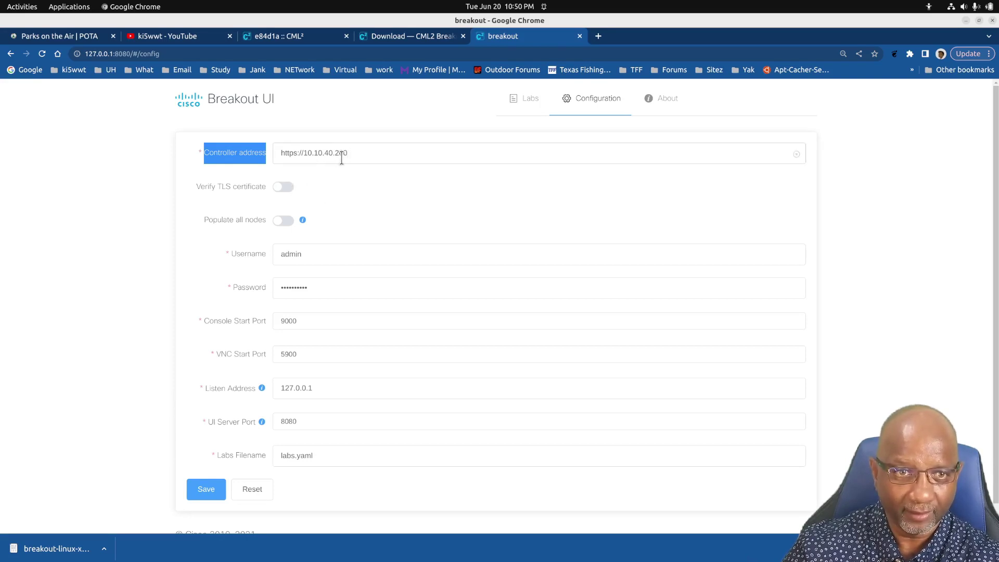
{"action": "left_click", "coordinate": [295, 155]}
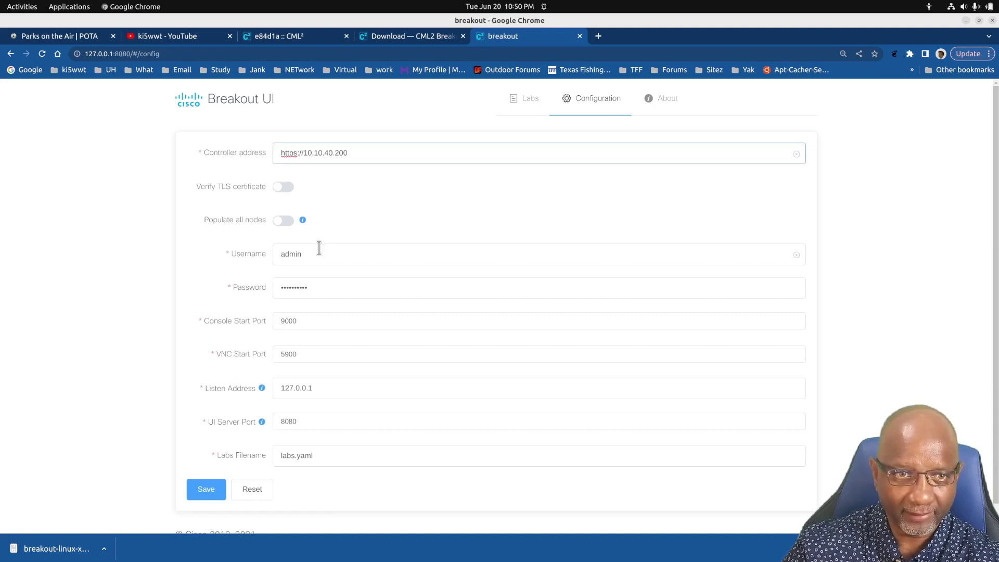
{"action": "left_click", "coordinate": [285, 189]}
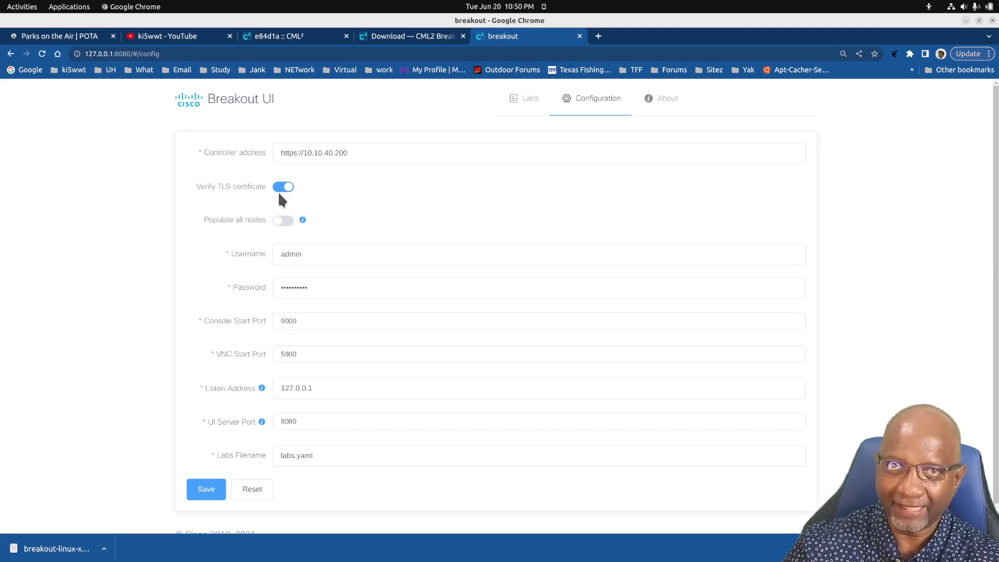
{"action": "left_click", "coordinate": [281, 189]}
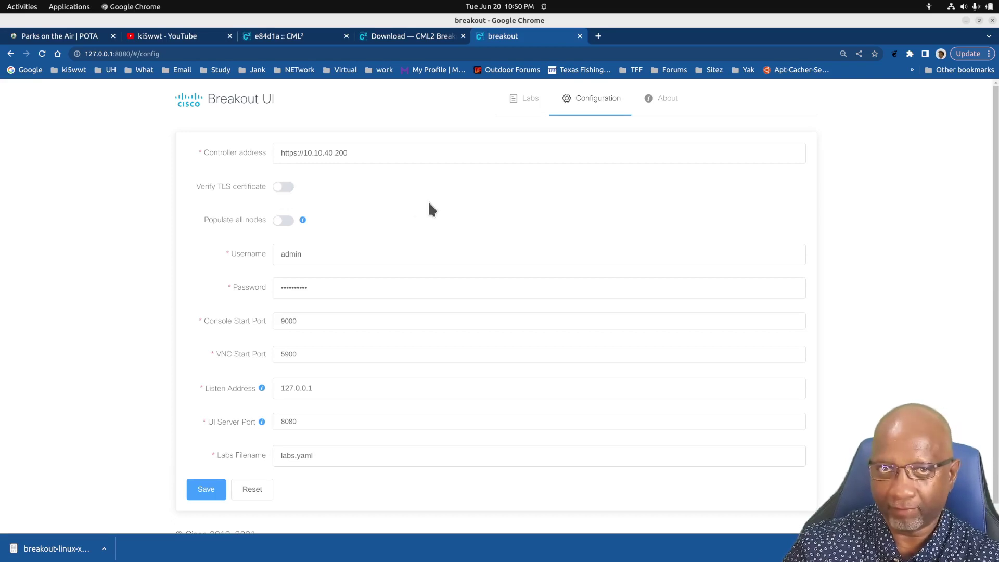
{"action": "left_click", "coordinate": [284, 187]}
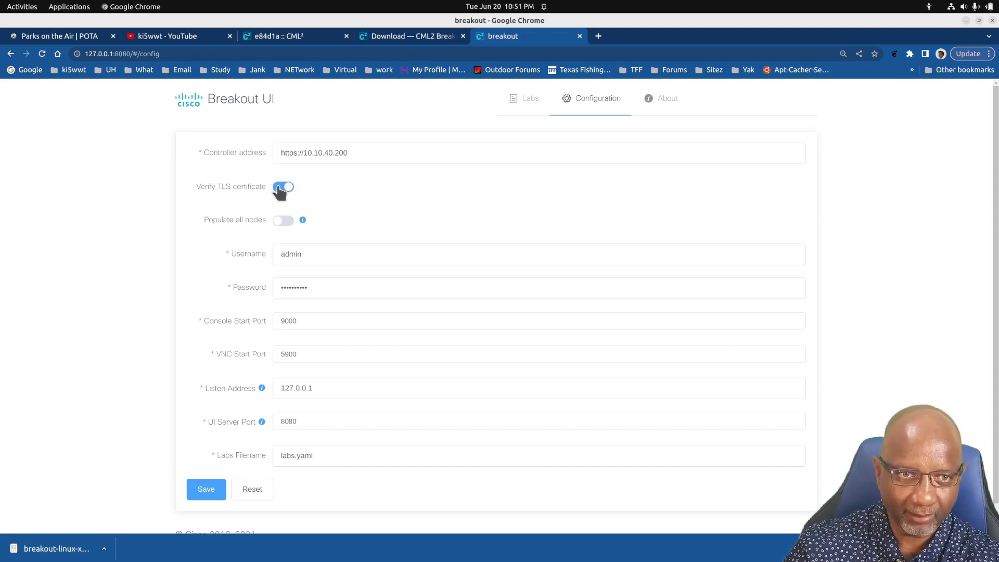
{"action": "left_click", "coordinate": [285, 189]}
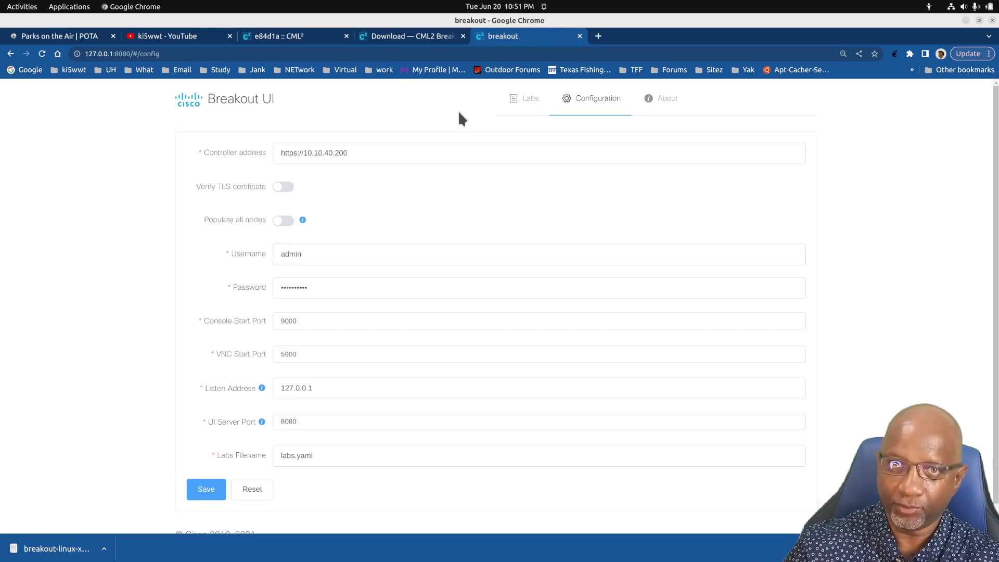
Try ::1 as the Listen Address, restore 127.0.0.1, and save the Breakout configuration
{"action": "left_click", "coordinate": [286, 38]}
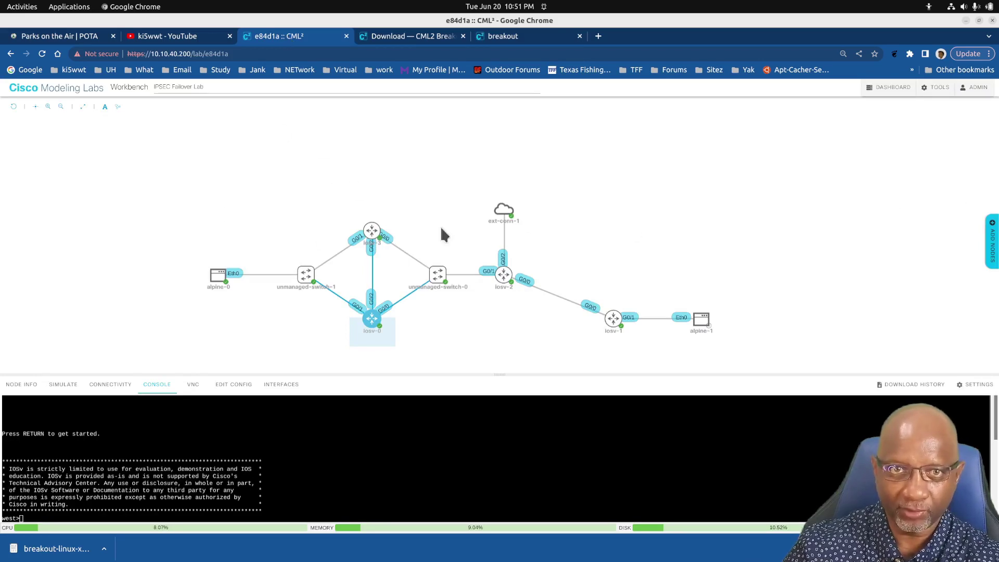
{"action": "left_click", "coordinate": [503, 35]}
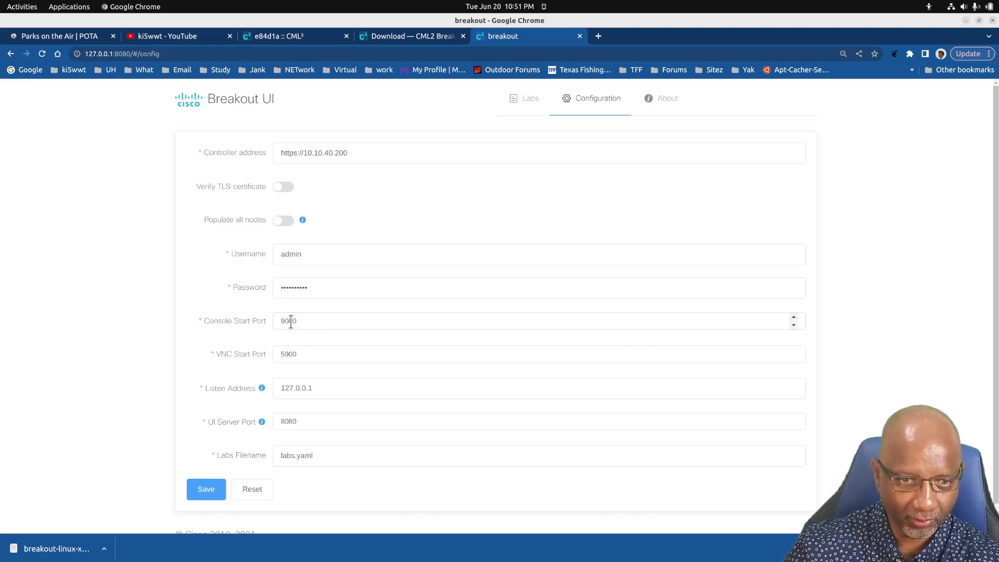
{"action": "left_click", "coordinate": [335, 389]}
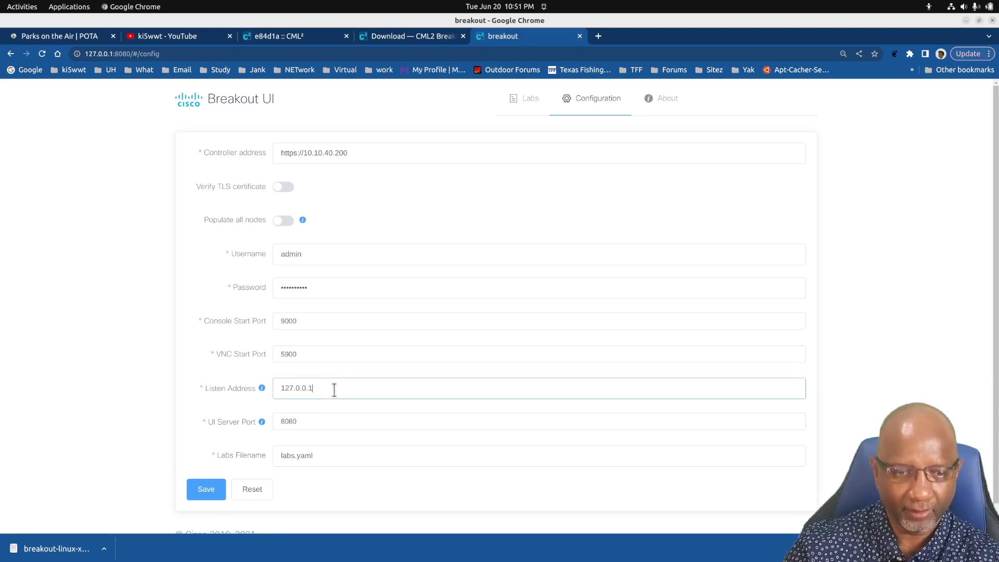
{"action": "key", "text": "BackSpace"}
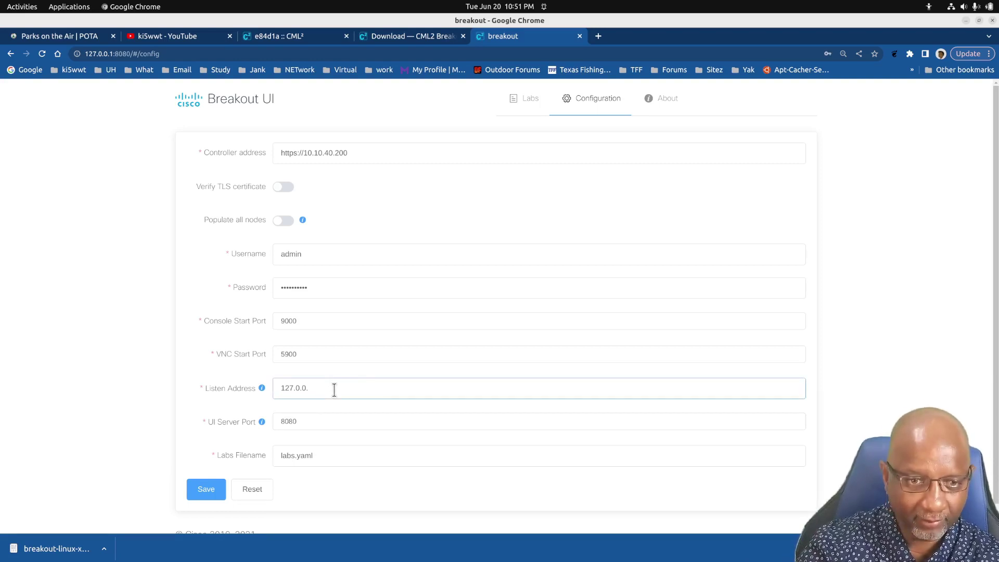
{"action": "key", "text": "BackSpace"}
{"action": "key", "text": "BackSpace"}
{"action": "key", "text": "BackSpace"}
{"action": "key", "text": "BackSpace"}
{"action": "key", "text": "BackSpace"}
{"action": "key", "text": "BackSpace"}
{"action": "key", "text": "BackSpace"}
{"action": "type", "text": "::1"}
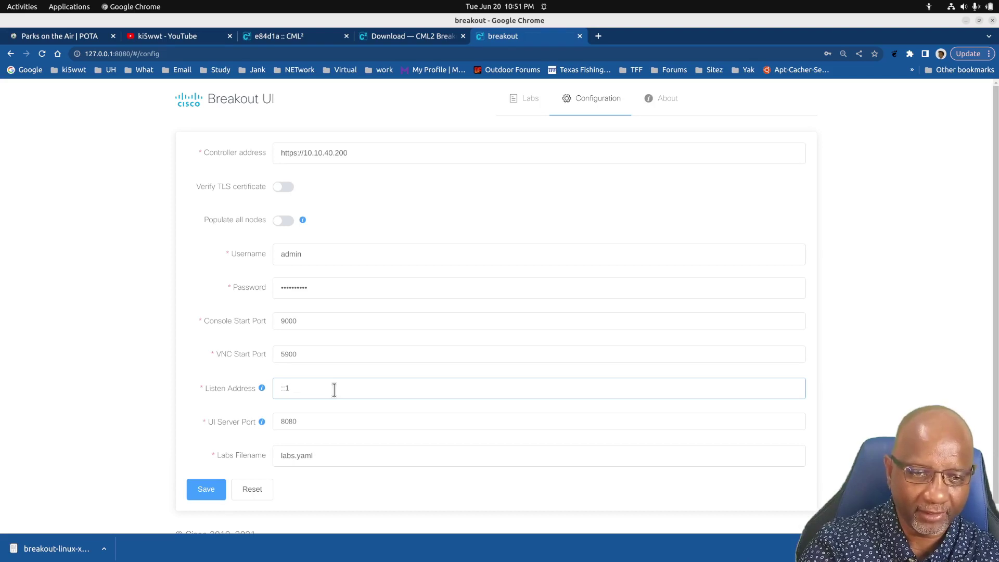
{"action": "key", "text": "BackSpace"}
{"action": "key", "text": "BackSpace"}
{"action": "key", "text": "BackSpace"}
{"action": "type", "text": "127"}
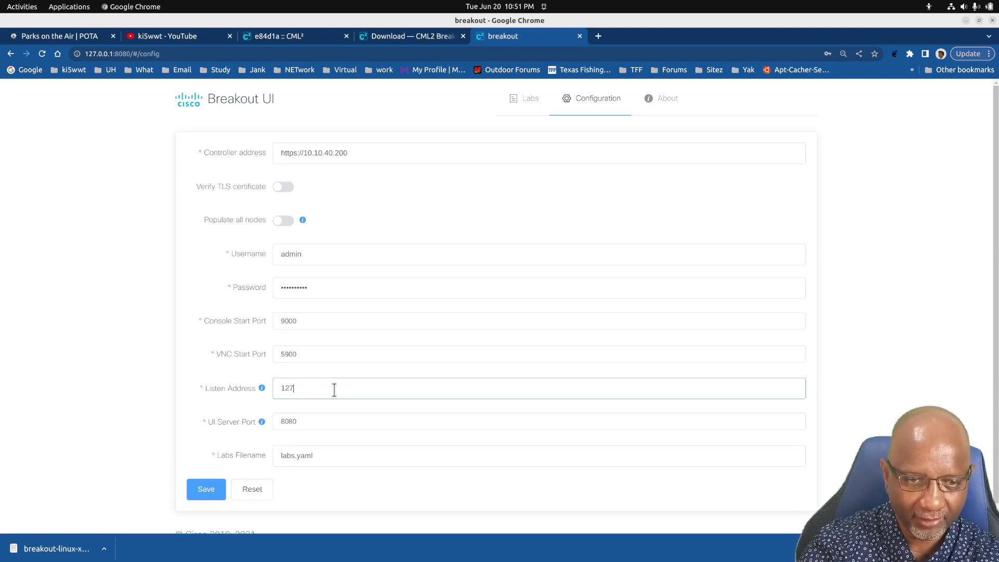
{"action": "type", "text": ".0.0.1"}
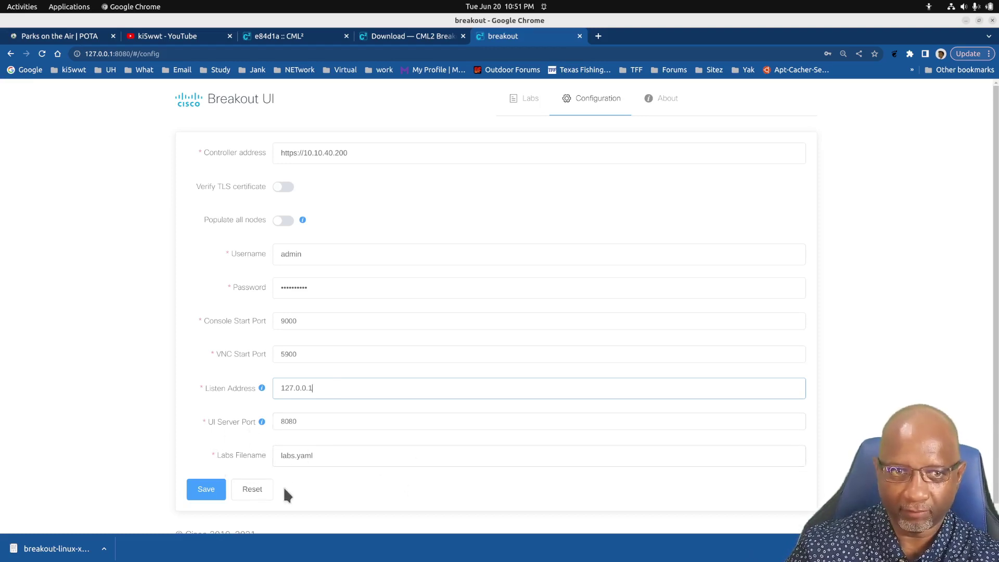
{"action": "left_click", "coordinate": [207, 498]}
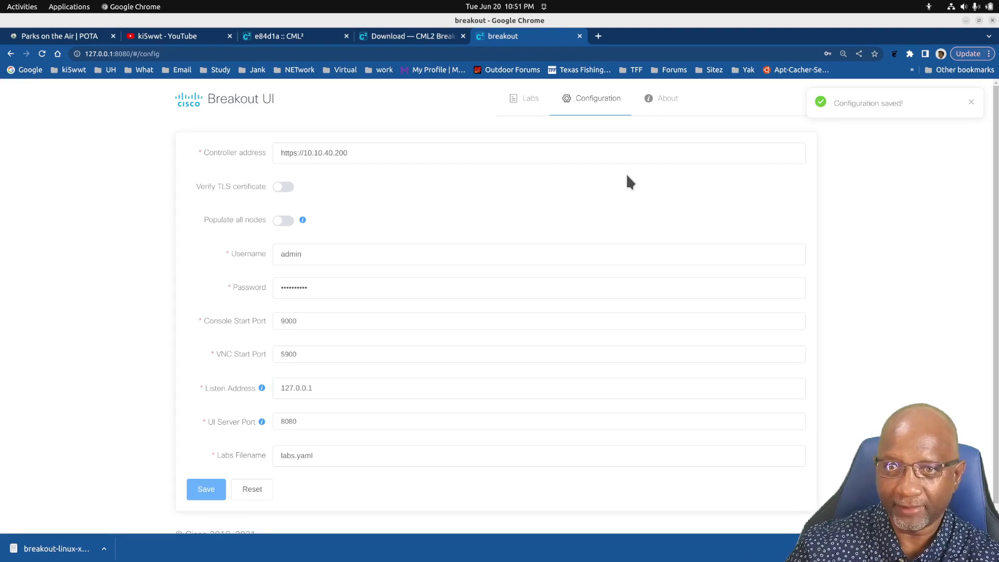
Refresh the labs, switch IPSEC Failover Lab on, and highlight the address-in-use error
{"action": "left_click", "coordinate": [528, 104]}
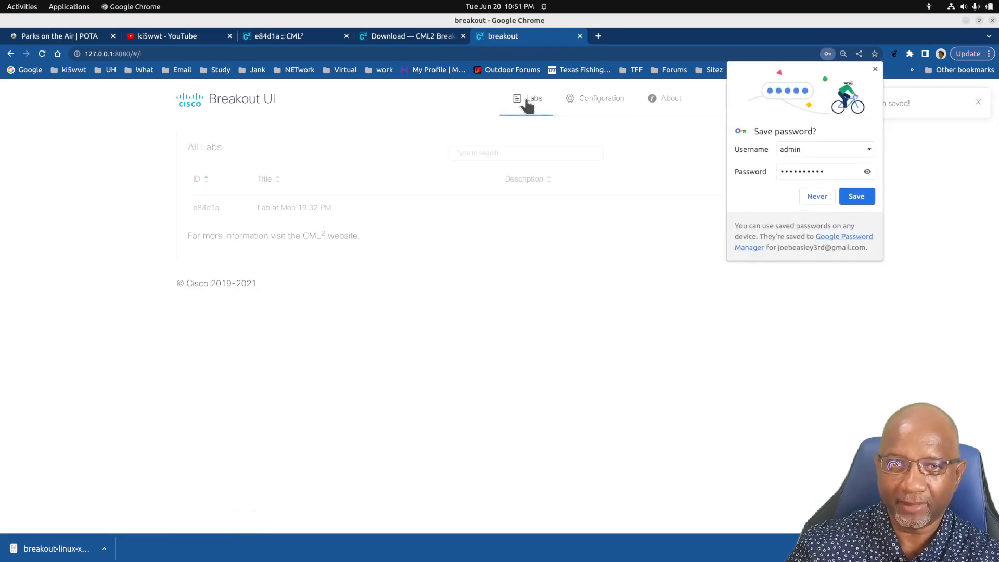
{"action": "left_click", "coordinate": [875, 69]}
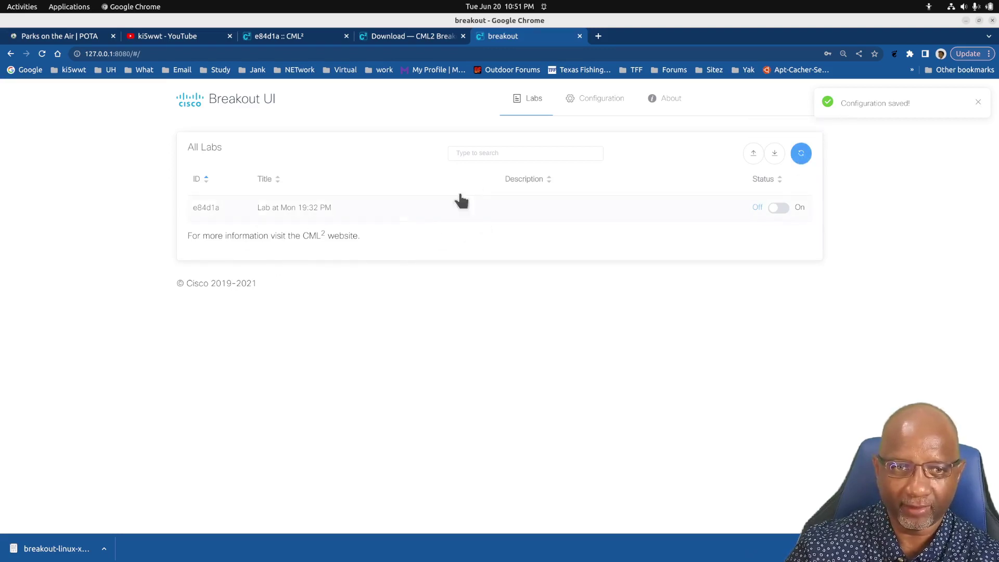
{"action": "left_click", "coordinate": [801, 154]}
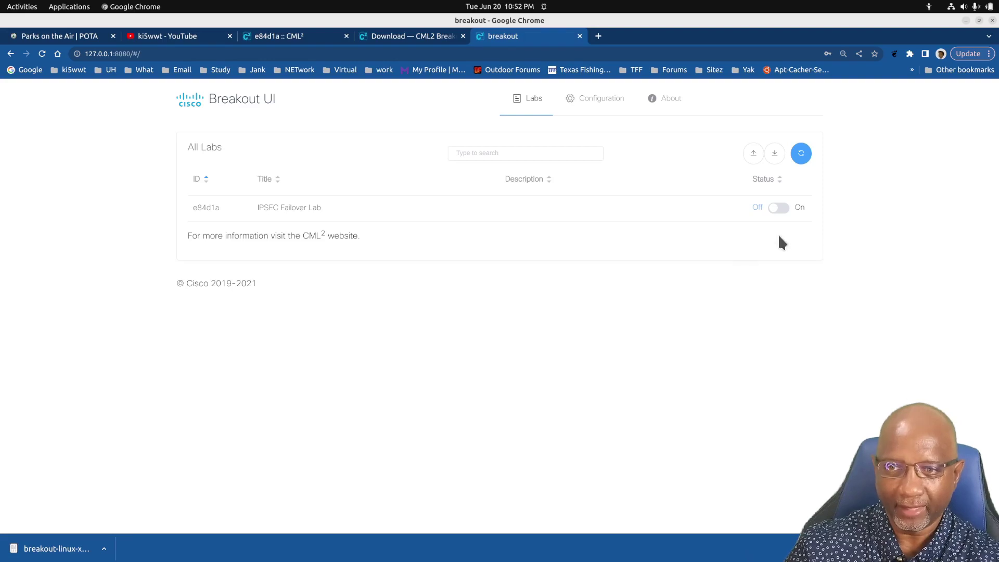
{"action": "left_click", "coordinate": [779, 209]}
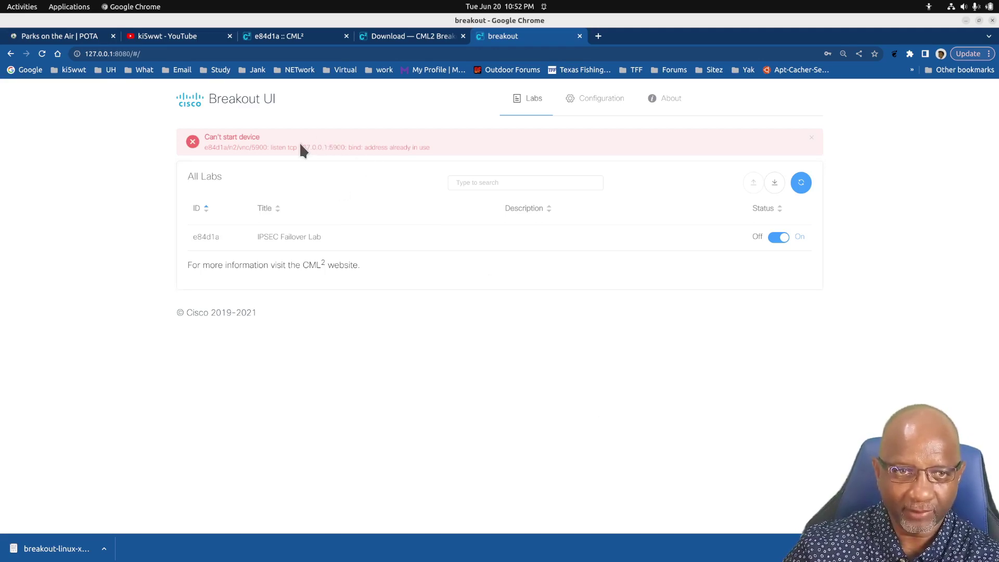
{"action": "left_click_drag", "start_coordinate": [206, 147], "coordinate": [348, 149]}
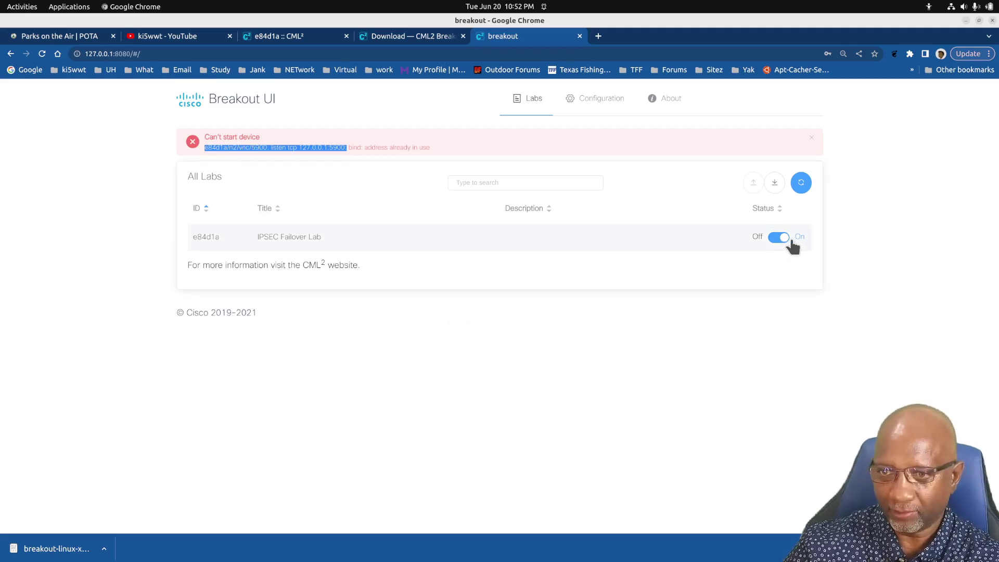
Open the IPSEC Failover Lab's node list and end on breakout's e84d1a port table with telnet ports 9000–9007
{"action": "left_click", "coordinate": [290, 239]}
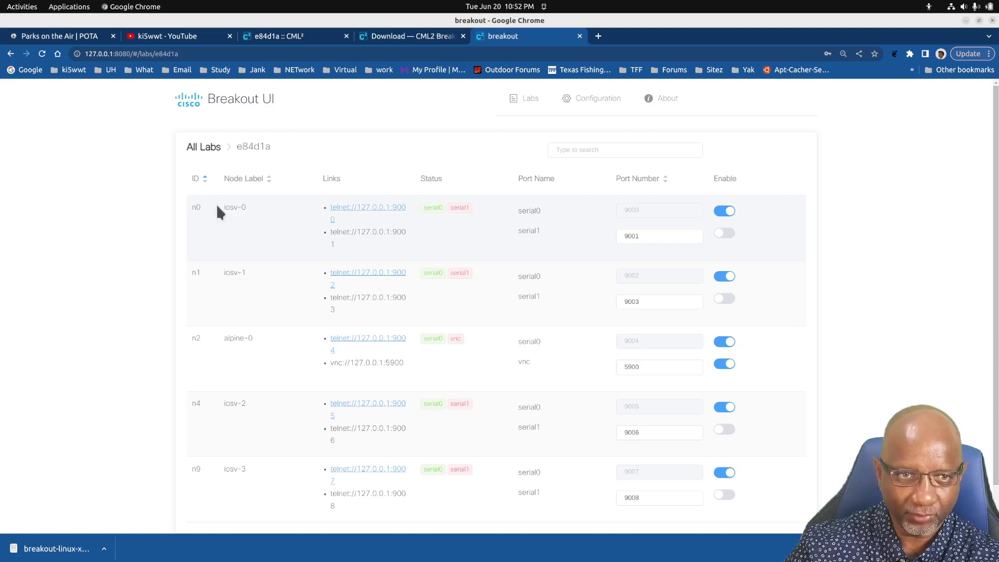
{"action": "scroll", "coordinate": [206, 220], "scroll_direction": "down", "scroll_amount": 2}
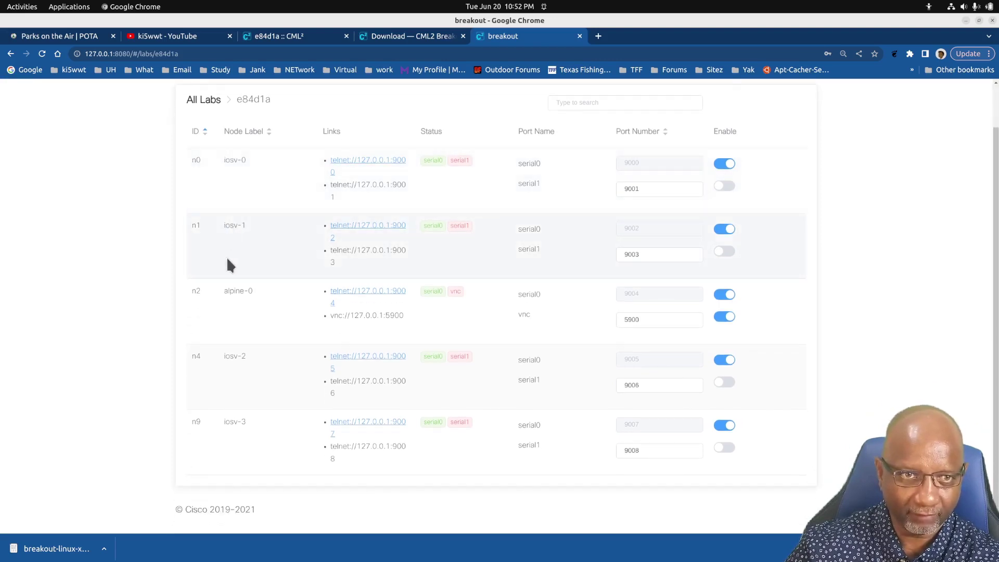
{"action": "left_click", "coordinate": [281, 38]}
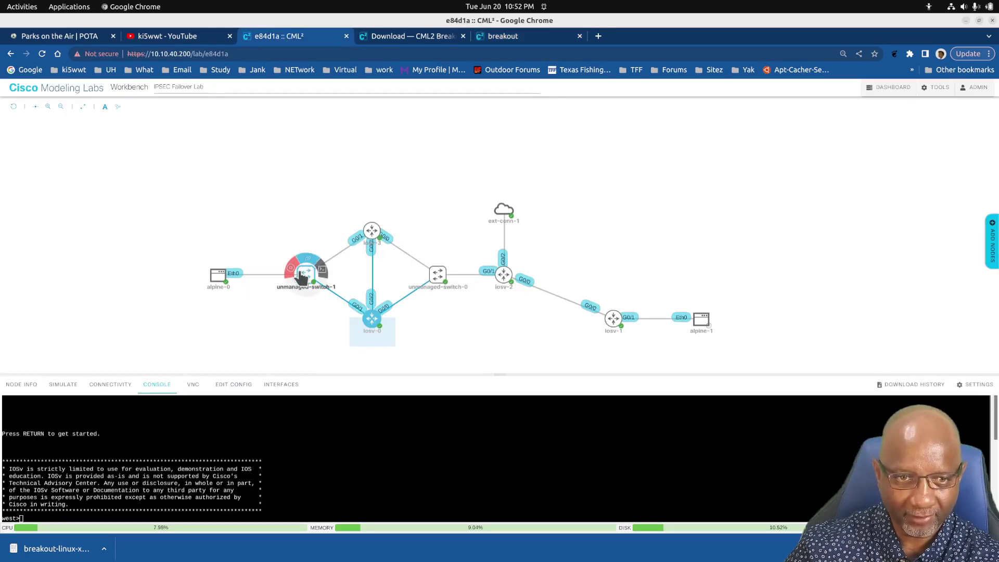
{"action": "mouse_move", "coordinate": [210, 276]}
{"action": "mouse_move", "coordinate": [368, 323]}
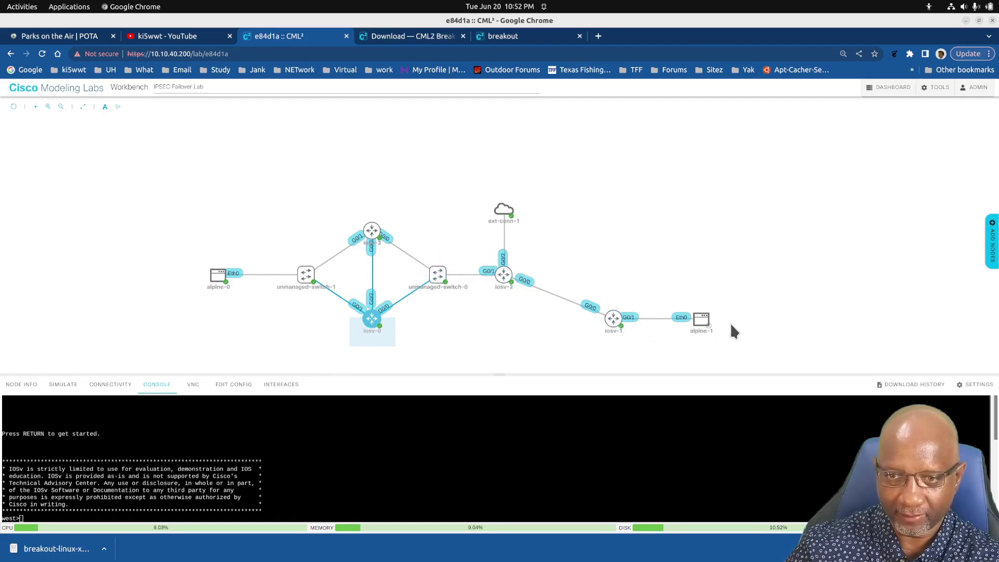
{"action": "left_click", "coordinate": [493, 37]}
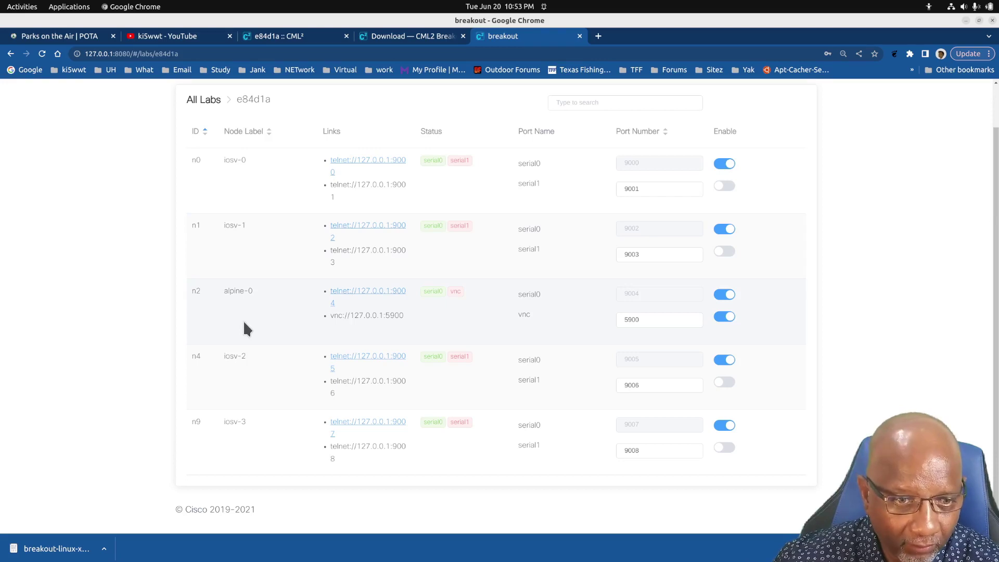
{"action": "left_click", "coordinate": [286, 43]}
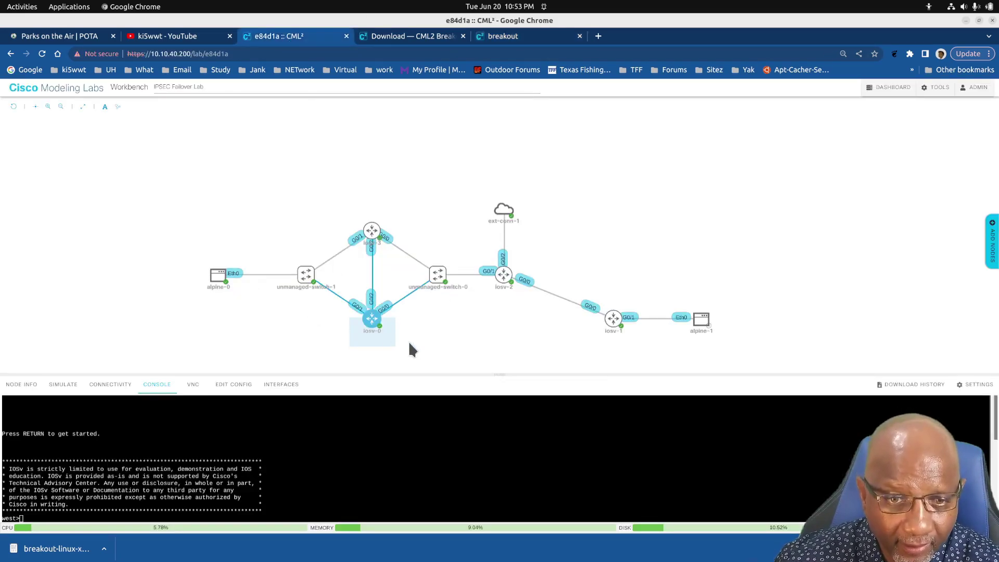
{"action": "mouse_move", "coordinate": [371, 229]}
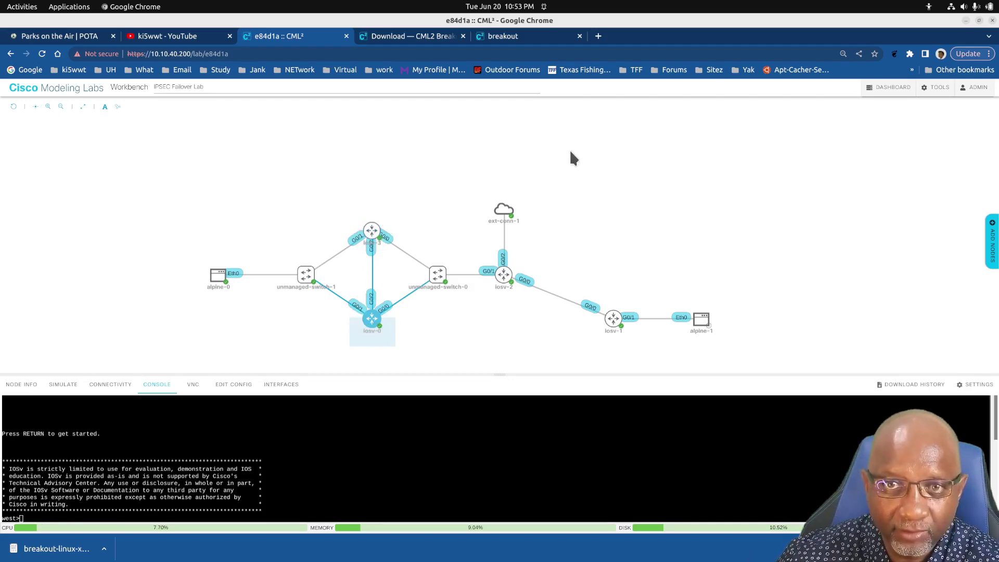
{"action": "left_click", "coordinate": [500, 37]}
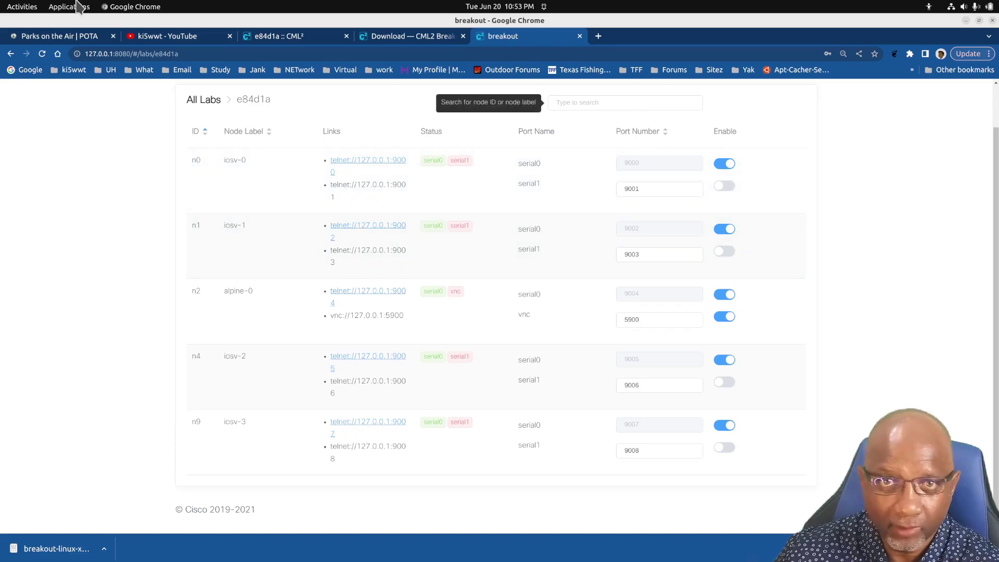
Bring forward the terminal whose Breakout log shows 127.0.0.1:5900 already in use, and show the Terminal dock menu
{"action": "mouse_move", "coordinate": [11, 7]}
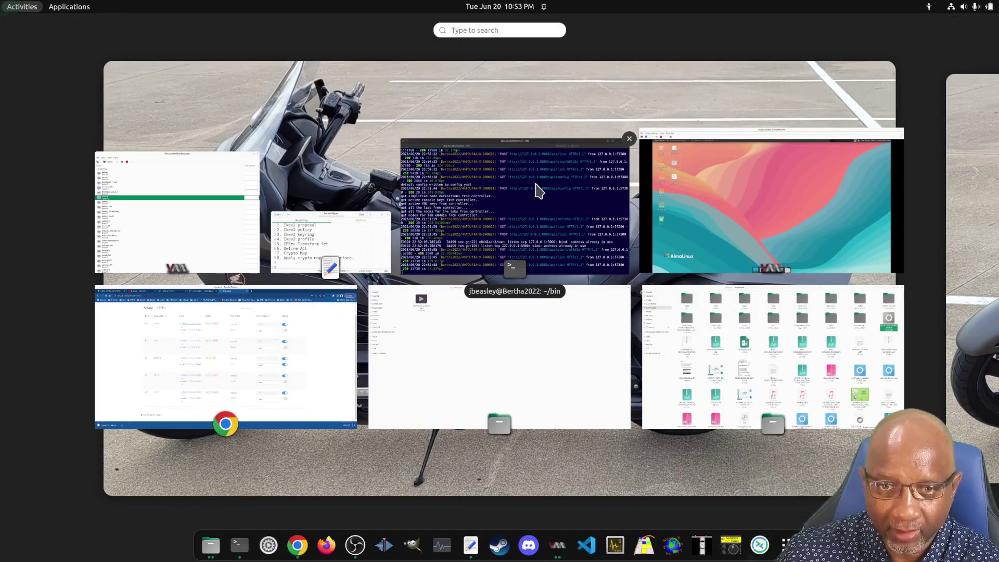
{"action": "left_click", "coordinate": [536, 192]}
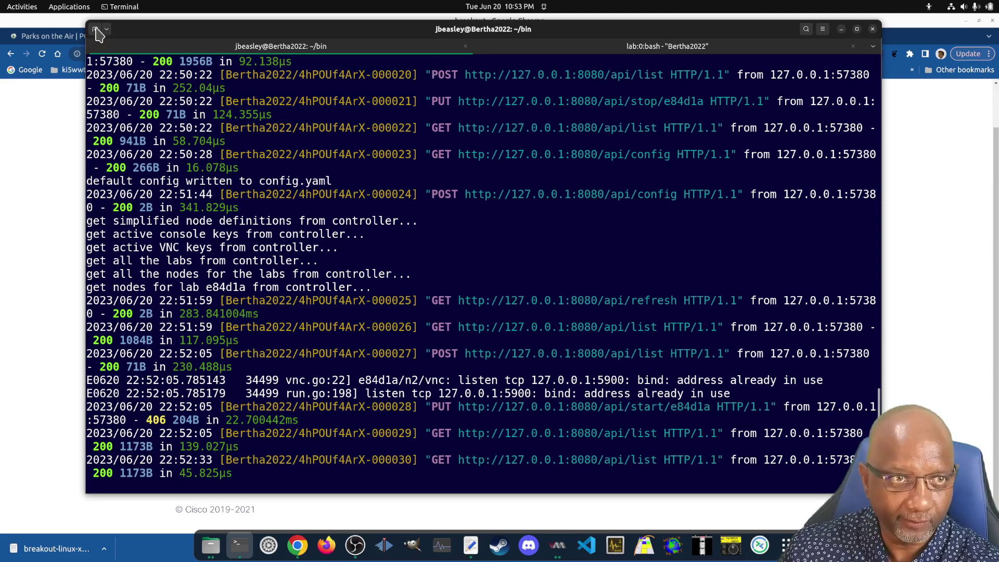
{"action": "right_click", "coordinate": [239, 546]}
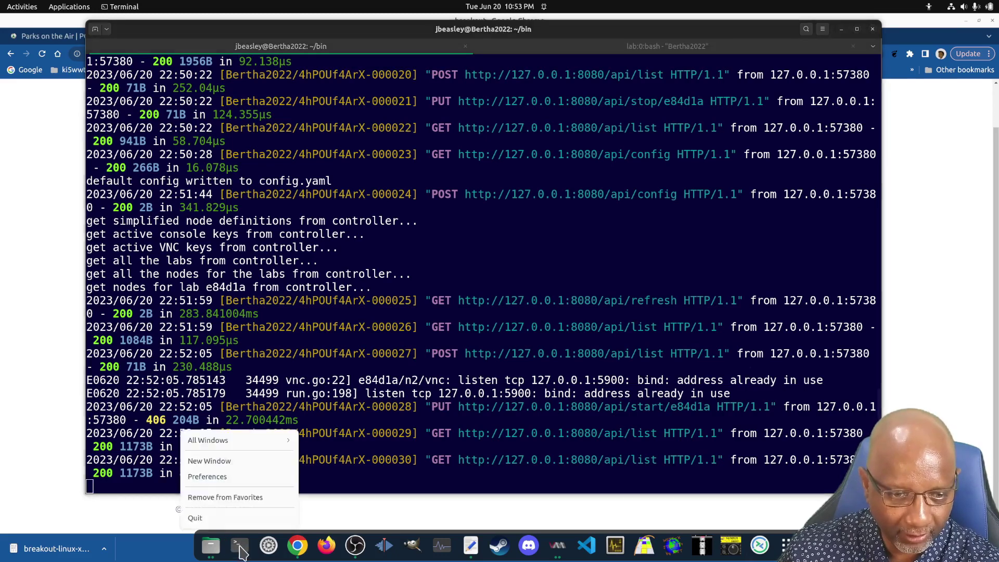
Open an enlarged new terminal window and telnet to localhost port 9000
{"action": "left_click", "coordinate": [229, 461]}
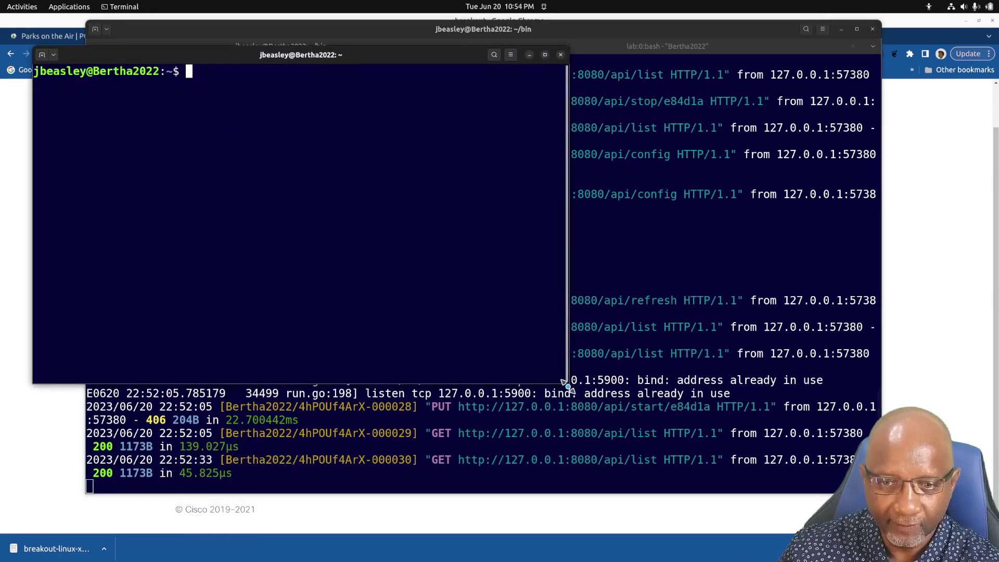
{"action": "left_click_drag", "start_coordinate": [565, 383], "coordinate": [866, 516]}
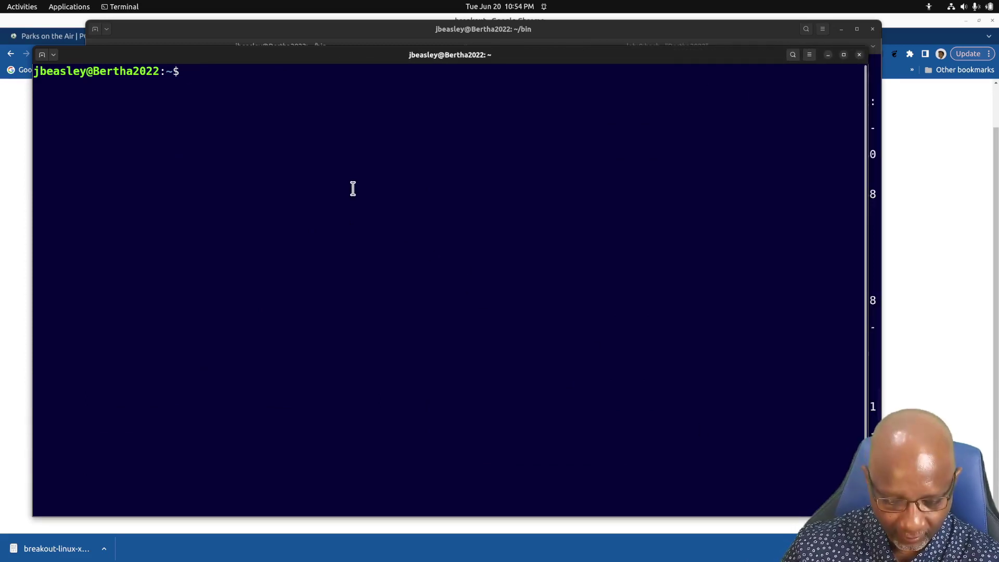
{"action": "type", "text": "tel"}
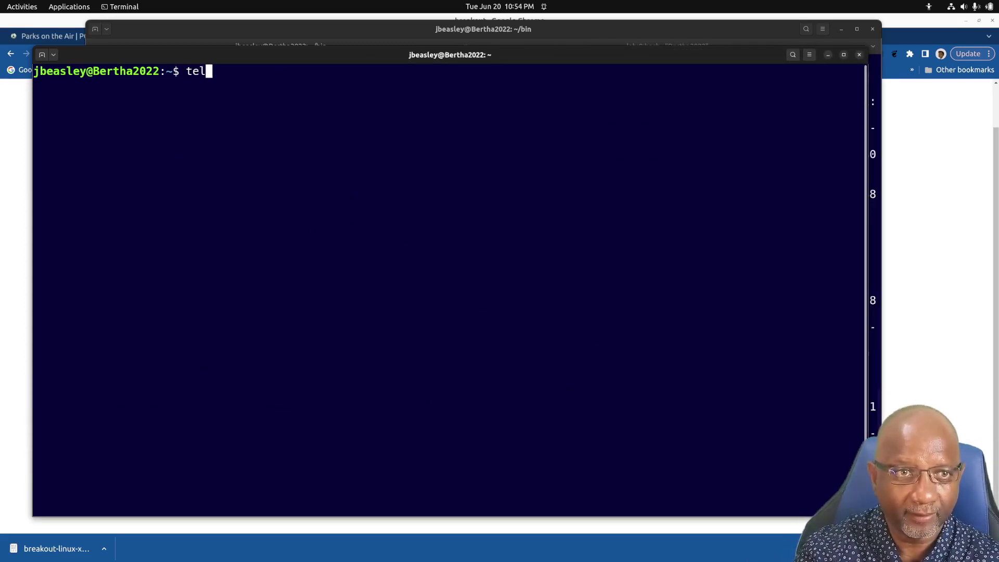
{"action": "type", "text": "net localhost "}
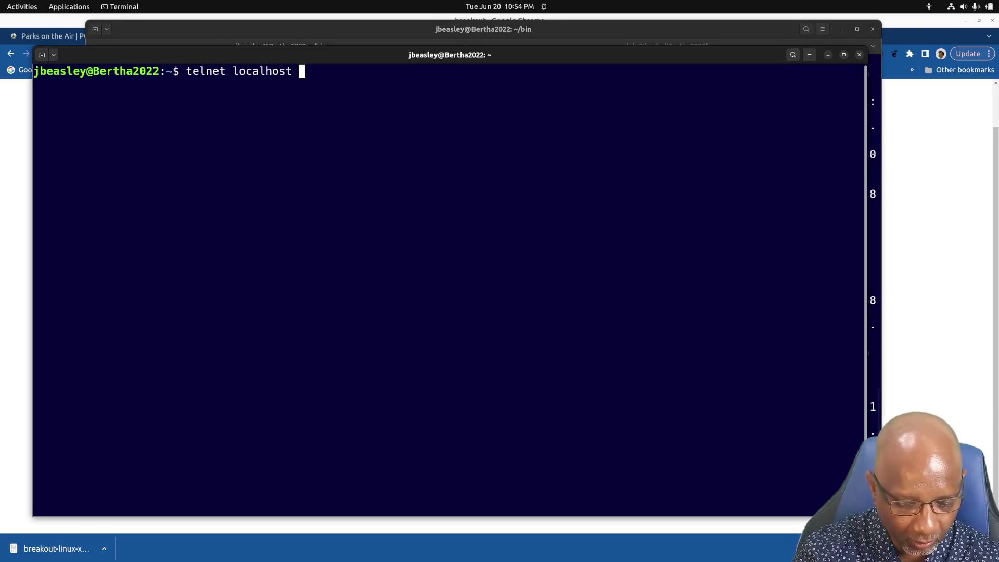
{"action": "type", "text": "9000"}
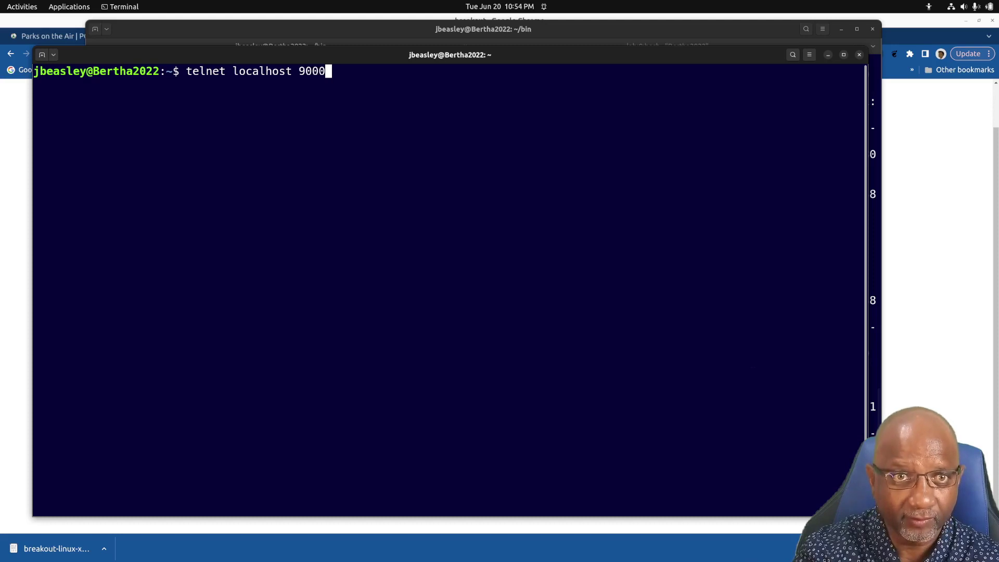
{"action": "key", "text": "Return"}
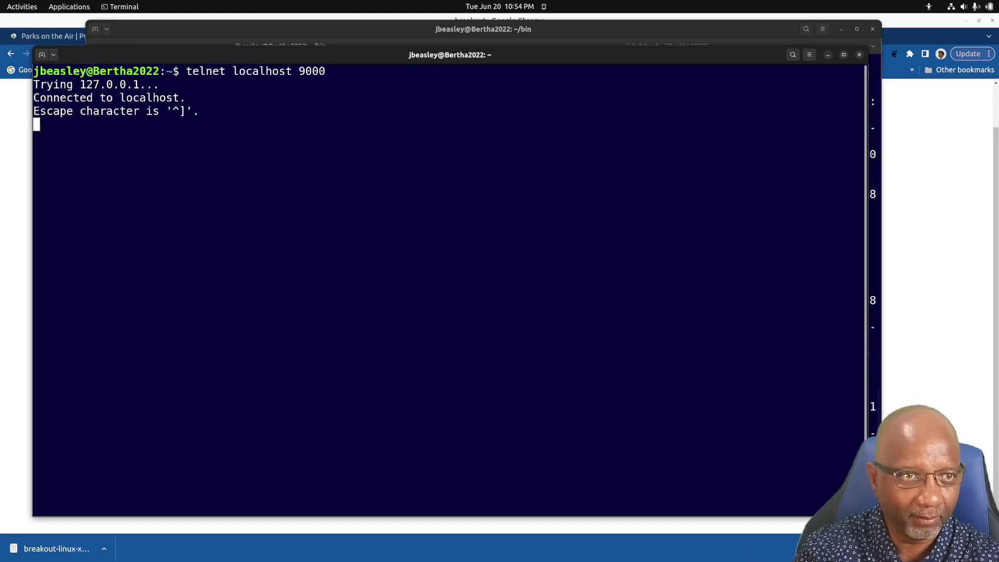
Enter enable mode on west, show its running configuration, then start a second terminal tab
{"action": "key", "text": "Return"}
{"action": "type", "text": "en"}
{"action": "key", "text": "Return"}
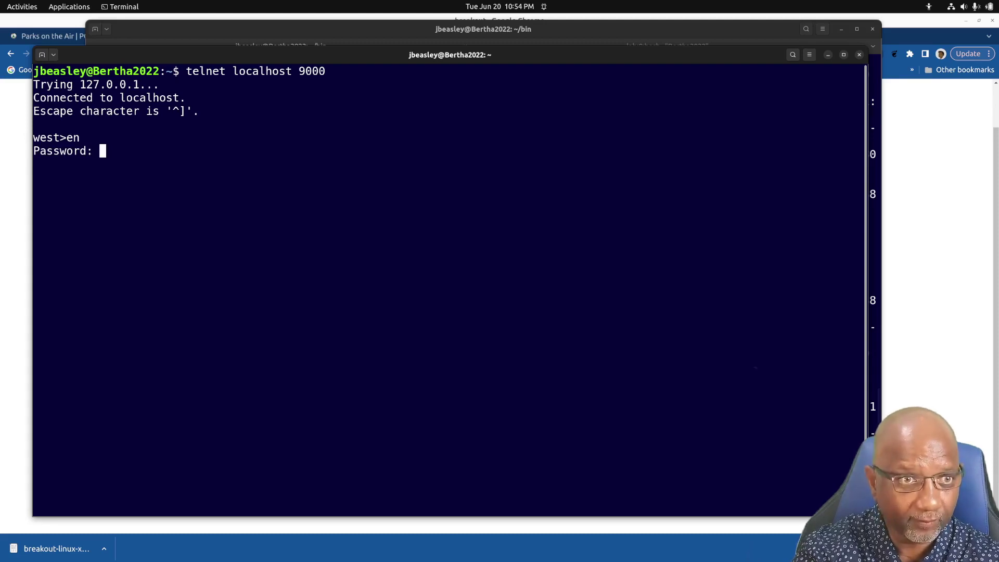
{"action": "key", "text": "Return"}
{"action": "type", "text": "sh "}
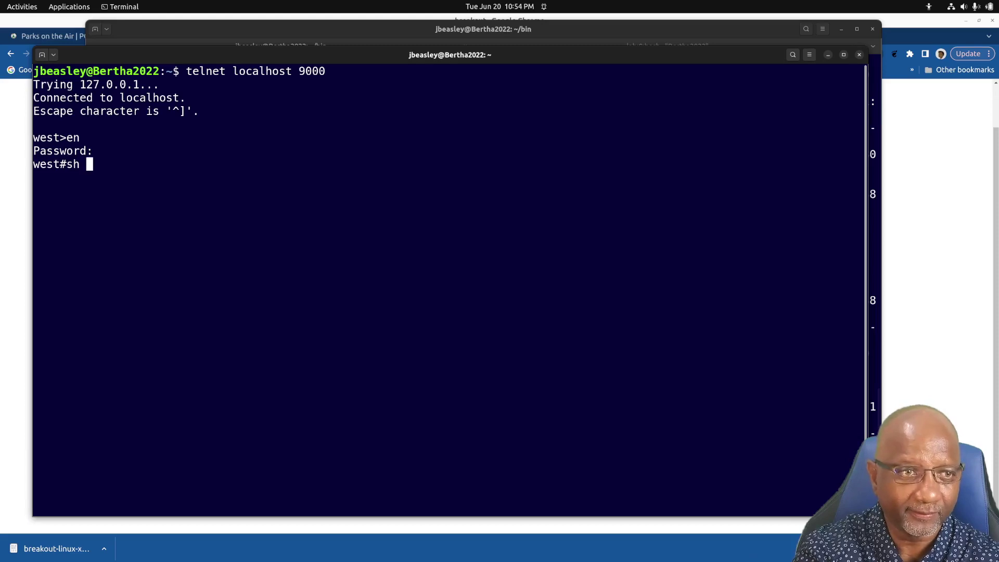
{"action": "type", "text": "runn"}
{"action": "key", "text": "Return"}
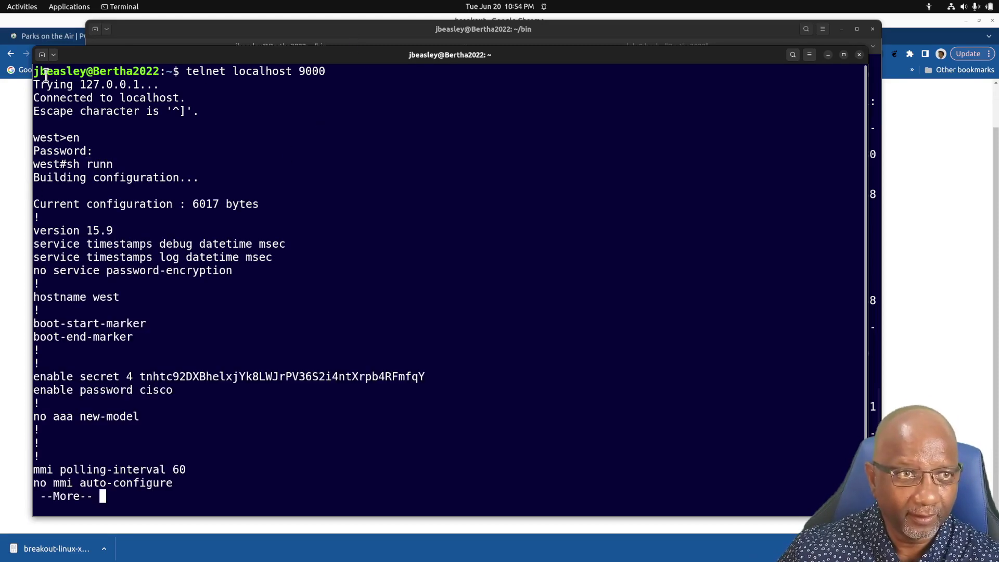
{"action": "left_click_drag", "start_coordinate": [79, 57], "coordinate": [67, 45]}
{"action": "key", "text": "ctrl+shift+t"}
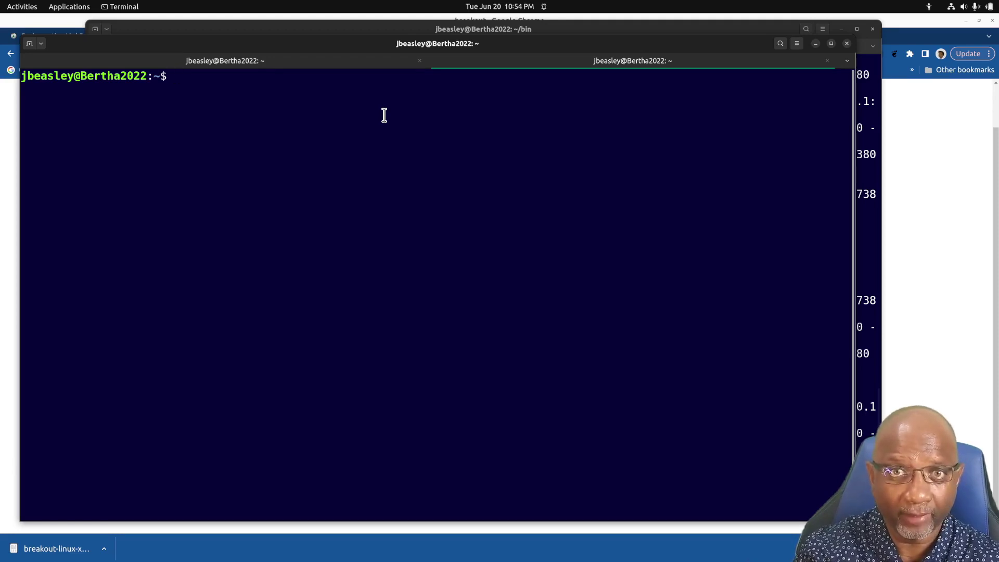
Telnet to west-2 at 127.0.0.1 port 9007 and run sh runn
{"action": "type", "text": "test"}
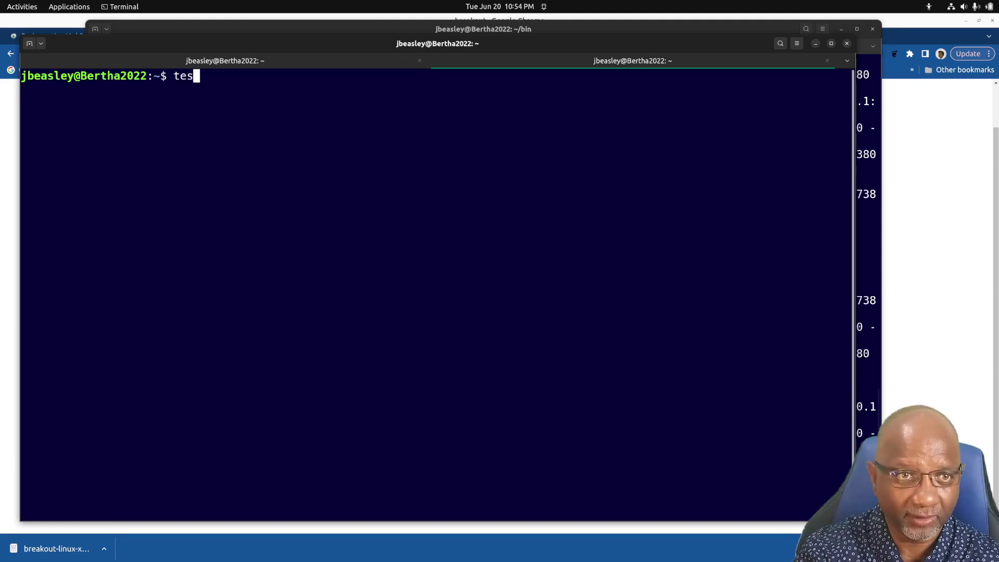
{"action": "key", "text": "BackSpace"}
{"action": "key", "text": "BackSpace"}
{"action": "type", "text": "lnet "}
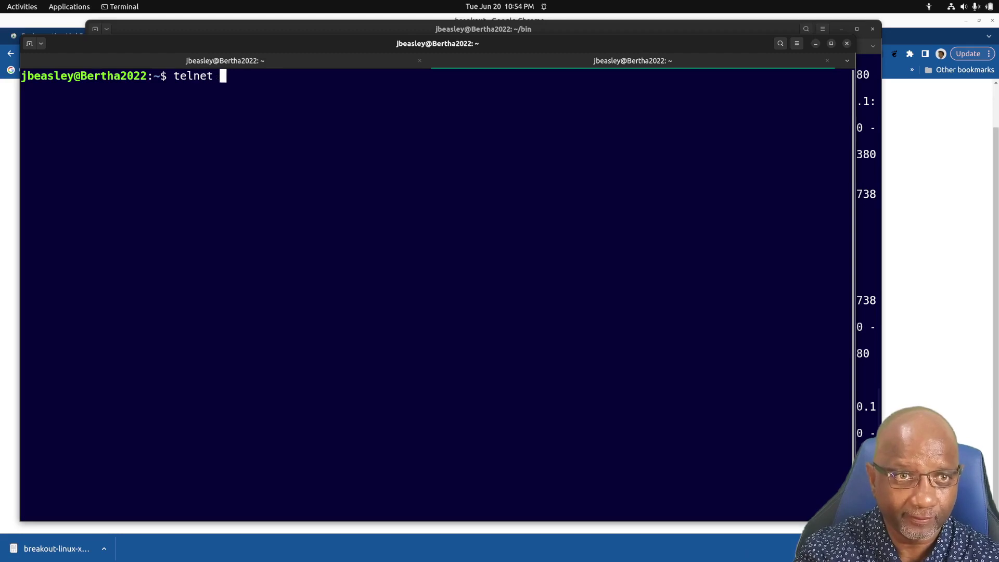
{"action": "type", "text": "127.0.0.1 "}
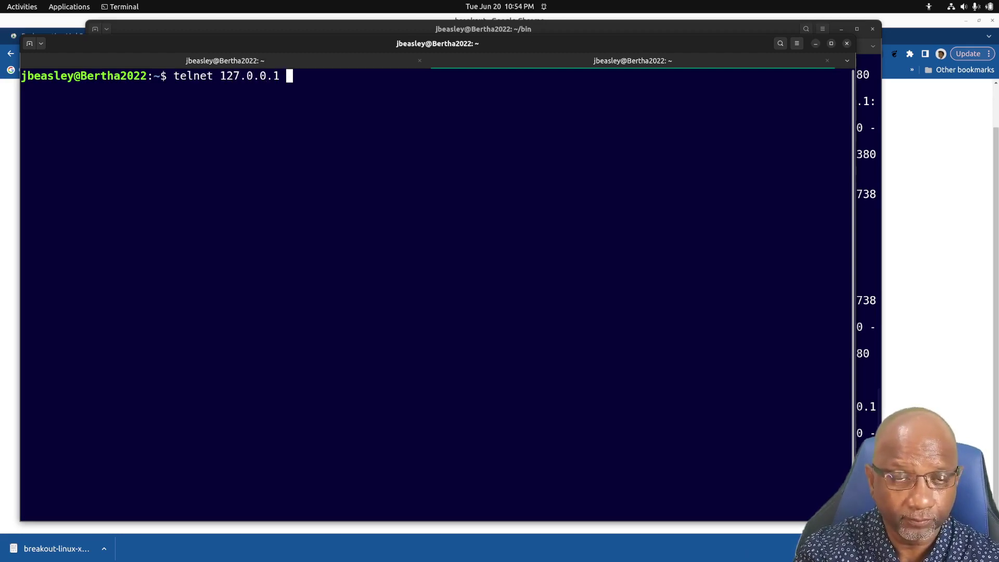
{"action": "type", "text": "9007"}
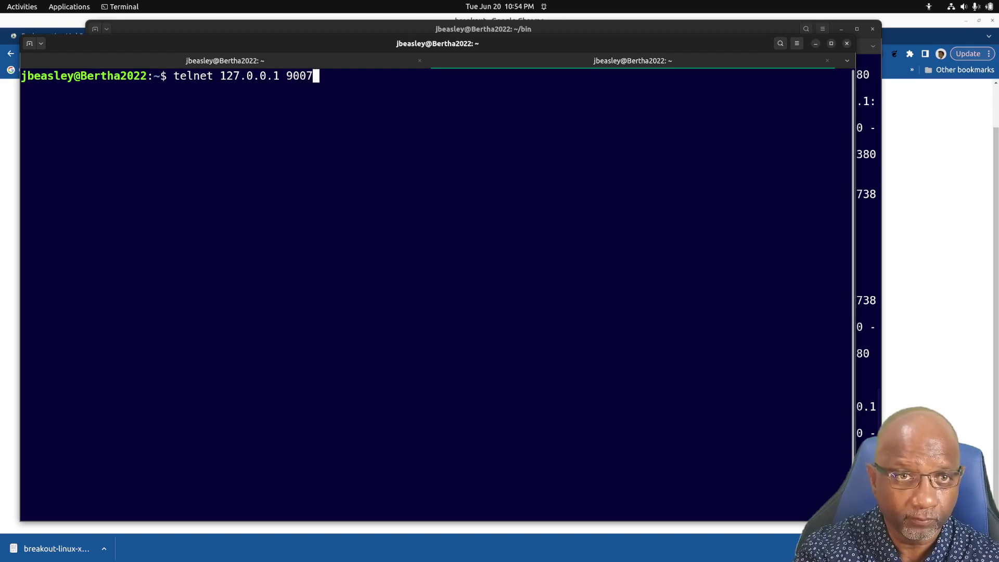
{"action": "key", "text": "Return"}
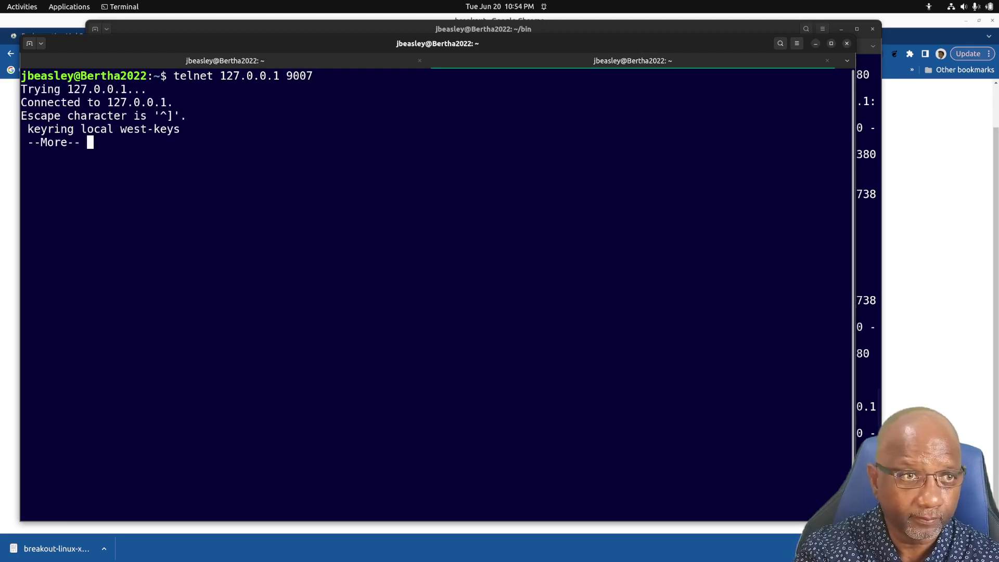
{"action": "key", "text": "space"}
{"action": "type", "text": "sh runn"}
{"action": "key", "text": "Return"}
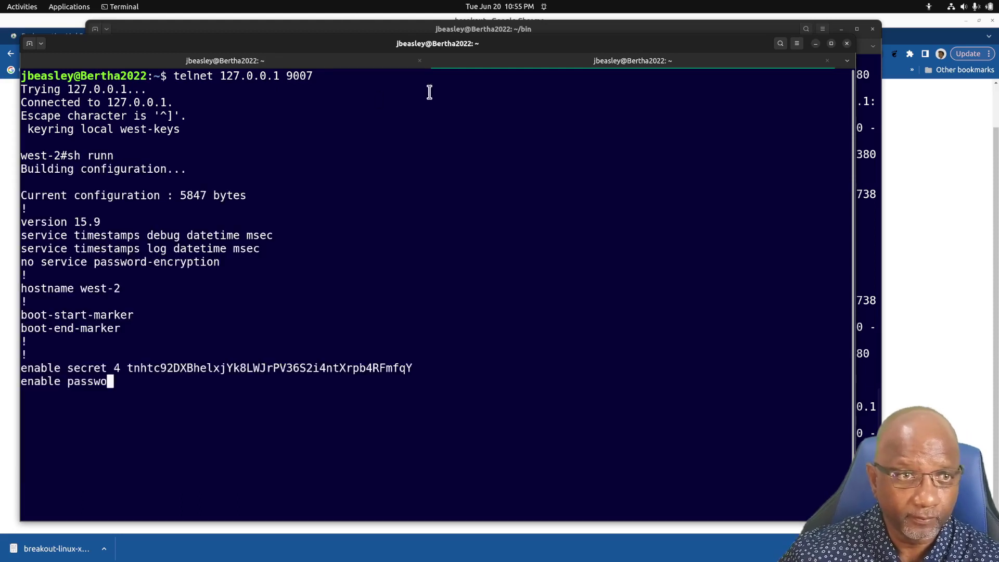
Check the west tab, end the pager, and review the crypto ikev2 proposal lines in the ike notes
{"action": "left_click", "coordinate": [249, 63]}
{"action": "left_click", "coordinate": [523, 65]}
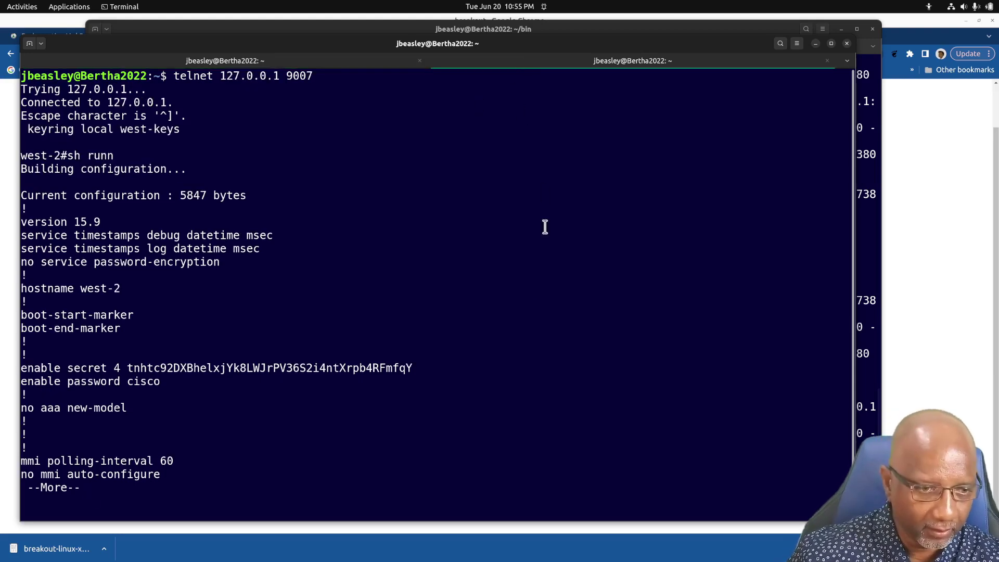
{"action": "key", "text": "q"}
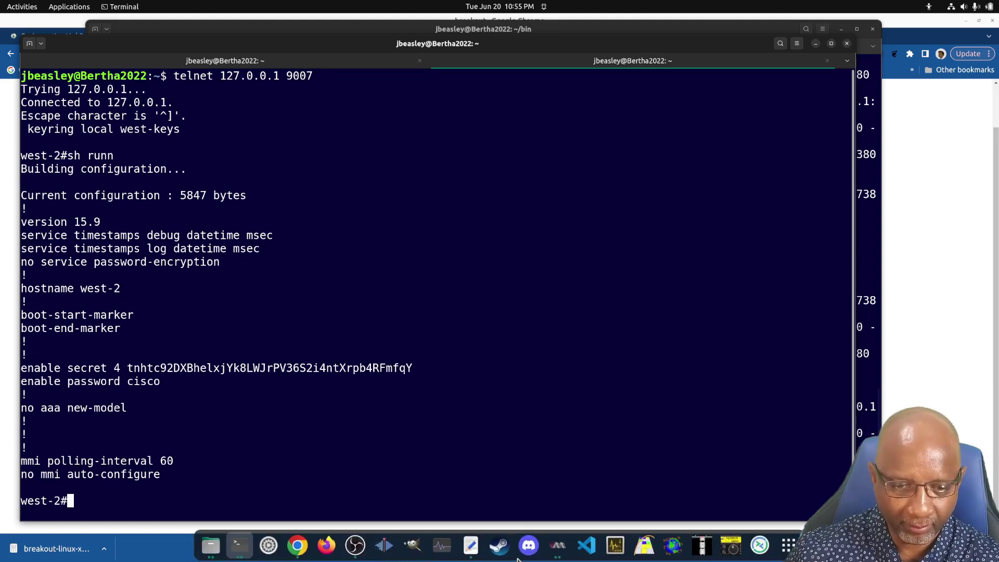
{"action": "left_click", "coordinate": [470, 544]}
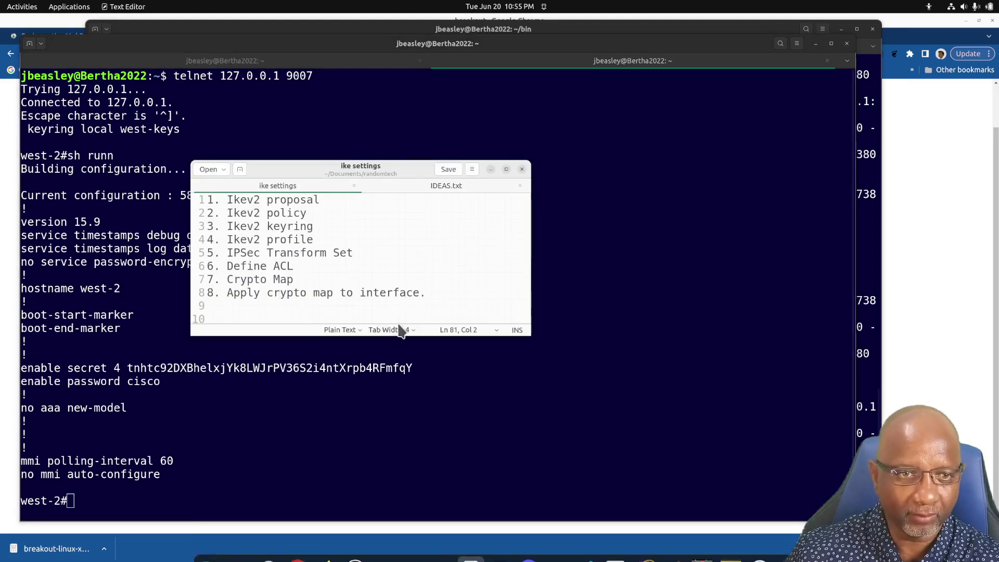
{"action": "scroll", "coordinate": [271, 265], "scroll_direction": "down", "scroll_amount": 1}
{"action": "scroll", "coordinate": [271, 265], "scroll_direction": "down", "scroll_amount": 1}
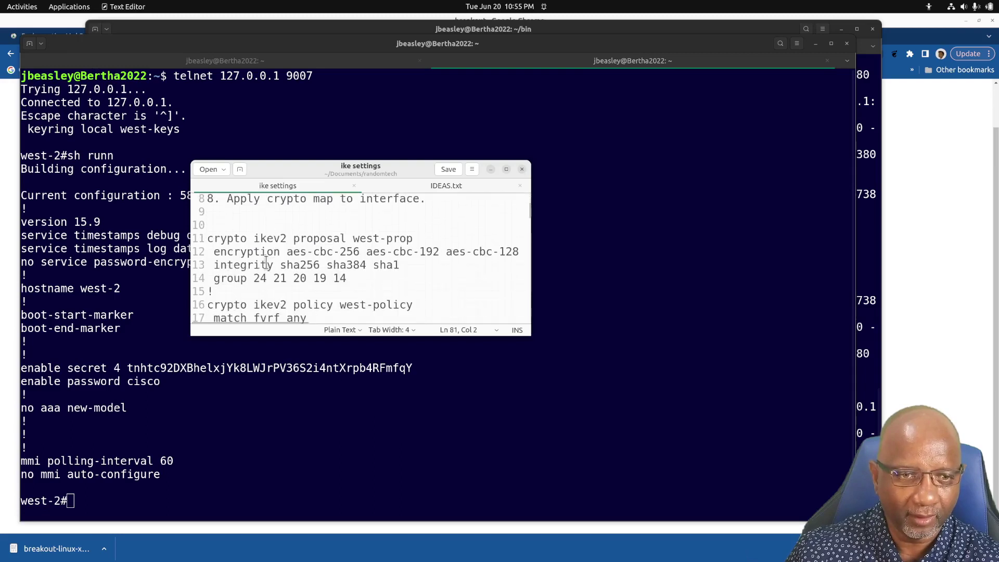
{"action": "left_click_drag", "start_coordinate": [204, 238], "coordinate": [419, 291]}
{"action": "left_click", "coordinate": [257, 107]}
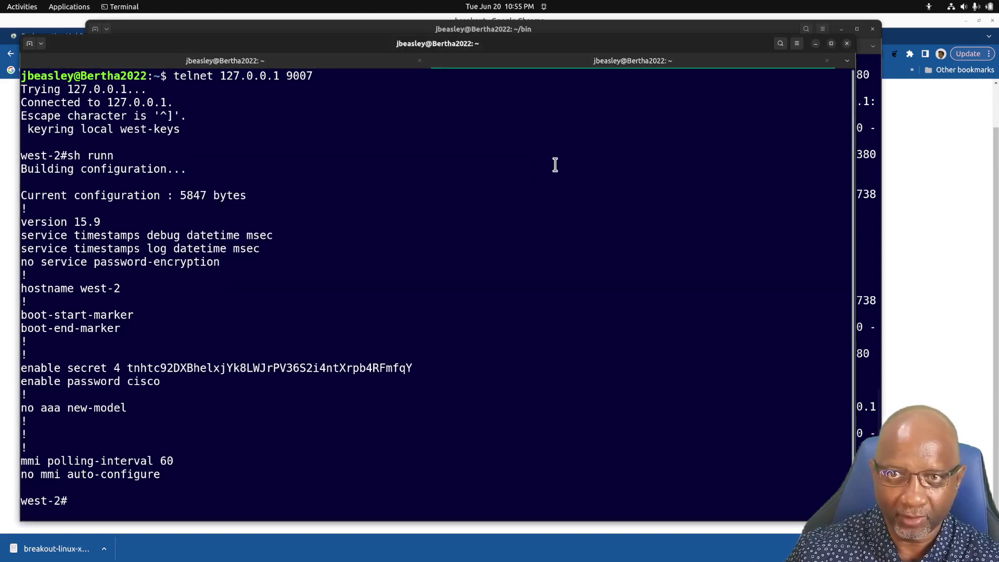
Log out of west-2 and quit its telnet session with Ctrl+] and q
{"action": "type", "text": "exit"}
{"action": "key", "text": "Return"}
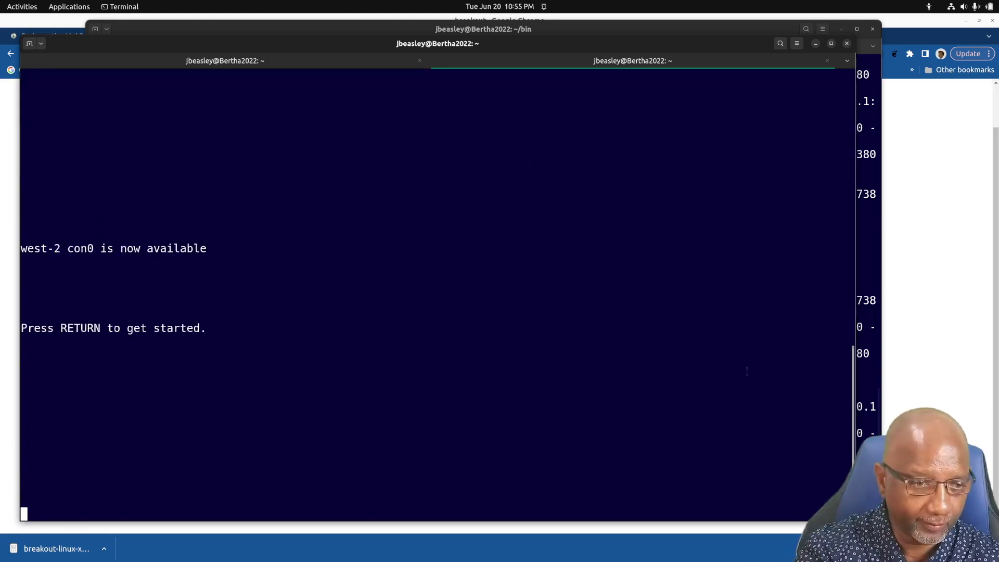
{"action": "key", "text": "Return"}
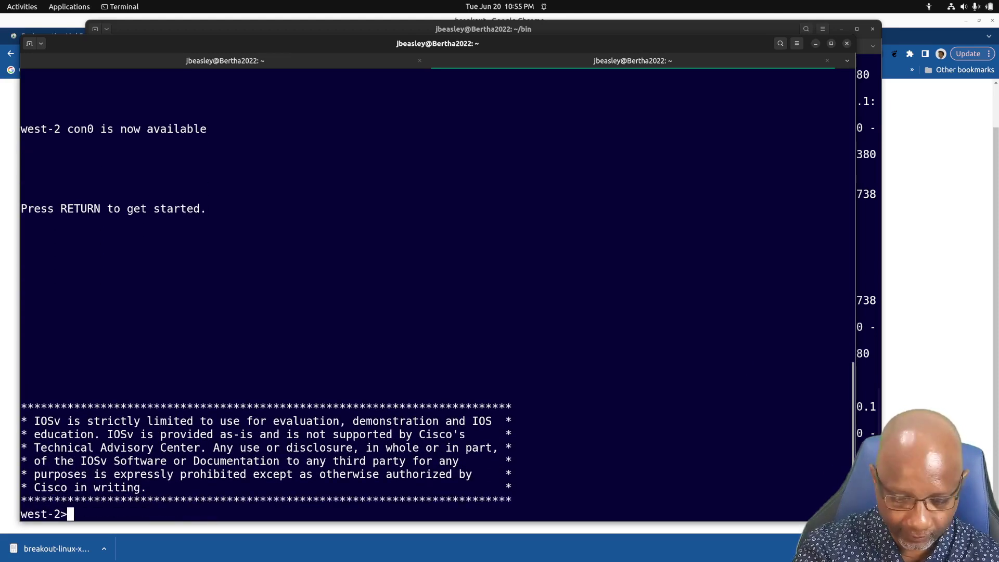
{"action": "key", "text": "ctrl+bracketright"}
{"action": "type", "text": "q"}
{"action": "key", "text": "Return"}
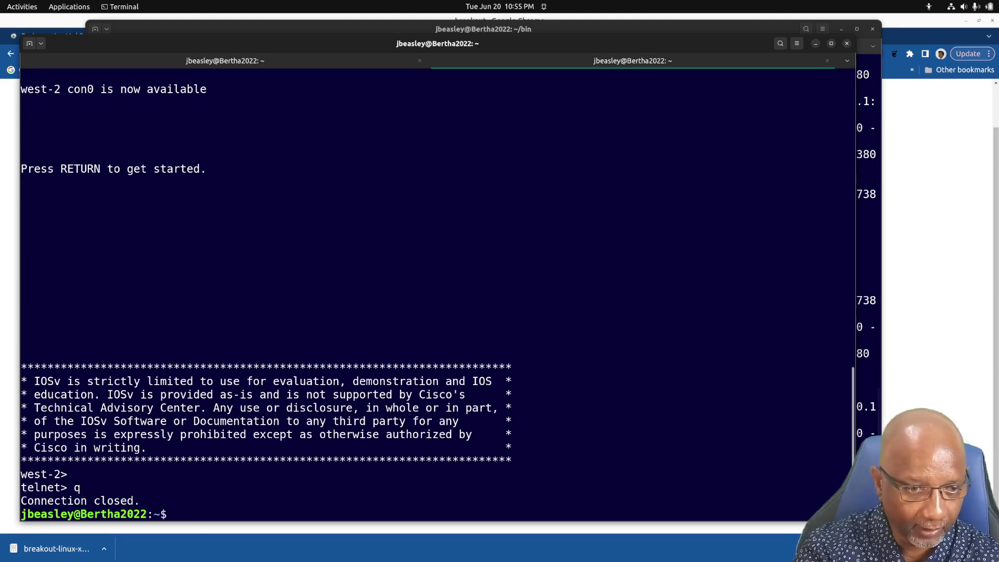
Log out of west, quit its telnet session, and close the terminal window
{"action": "left_click", "coordinate": [245, 62]}
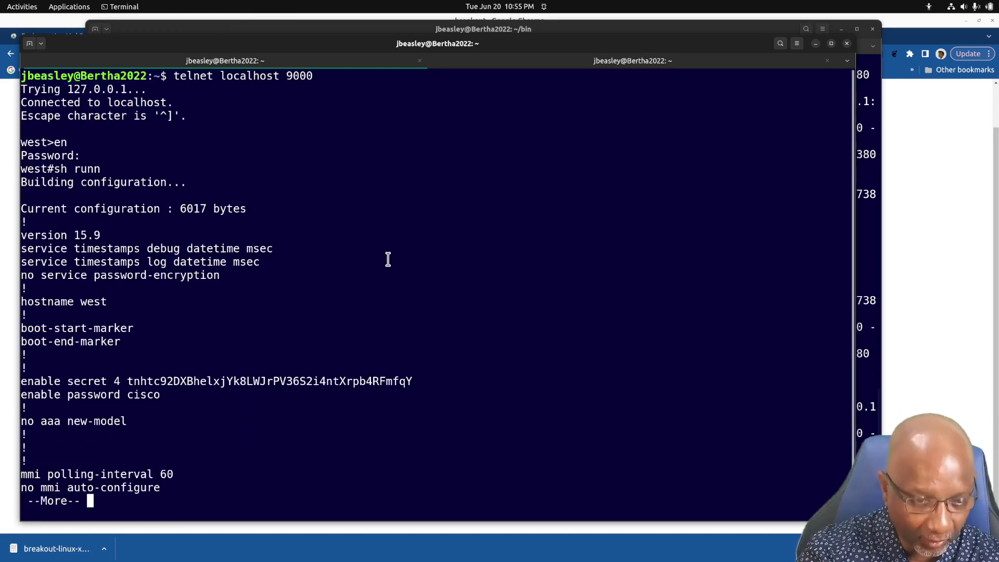
{"action": "type", "text": "qexit"}
{"action": "key", "text": "Return"}
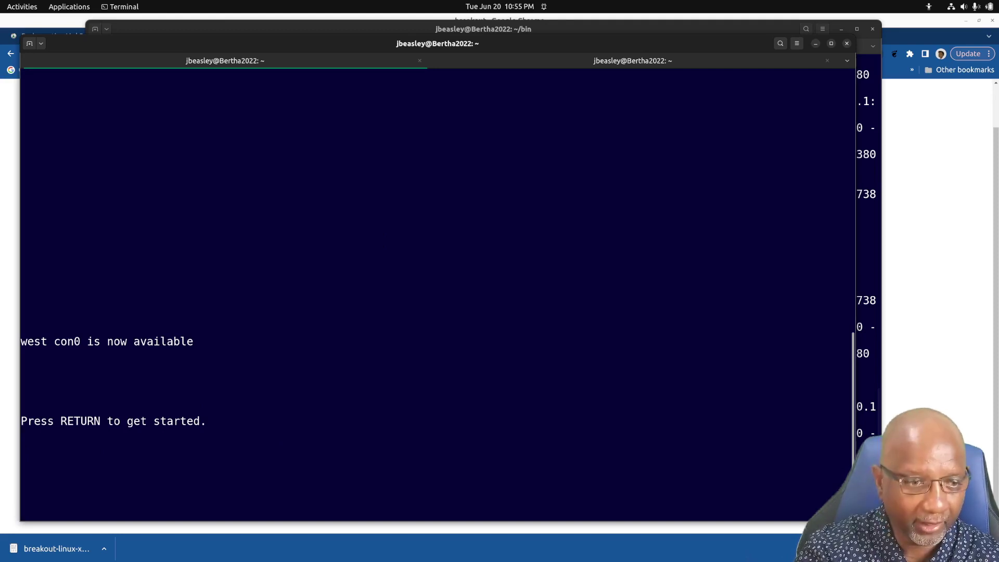
{"action": "key", "text": "ctrl+bracketright"}
{"action": "type", "text": "q"}
{"action": "key", "text": "Return"}
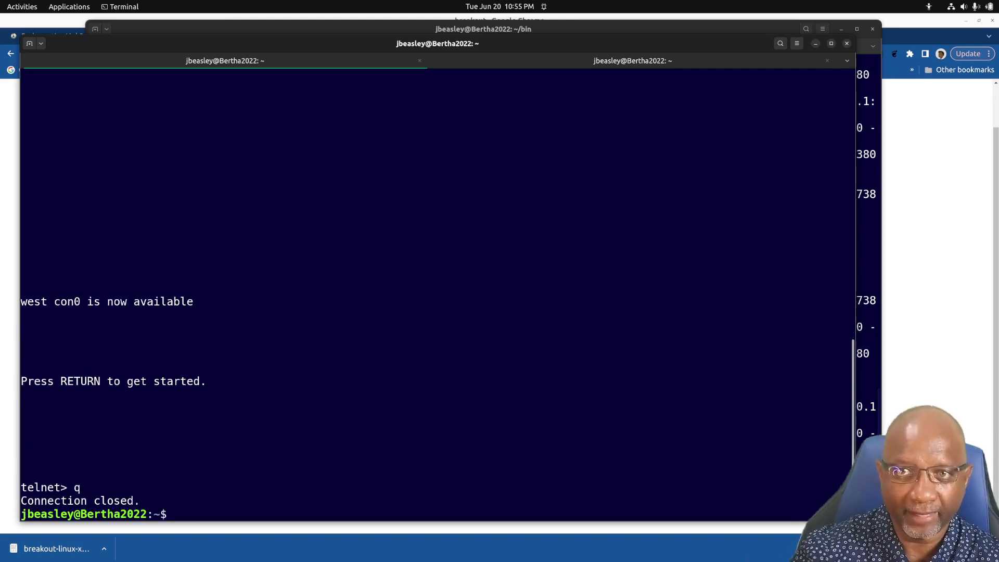
{"action": "left_click", "coordinate": [847, 44]}
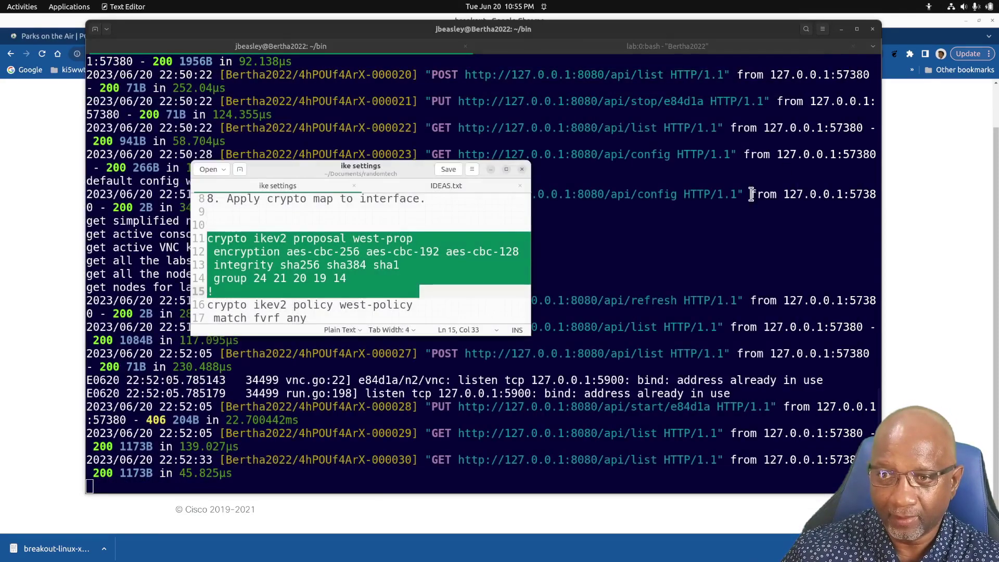
In the lab:0:bash tmux tab, telnet to west at 127.0.0.1 9000, enable, and run show runn
{"action": "left_click", "coordinate": [651, 49]}
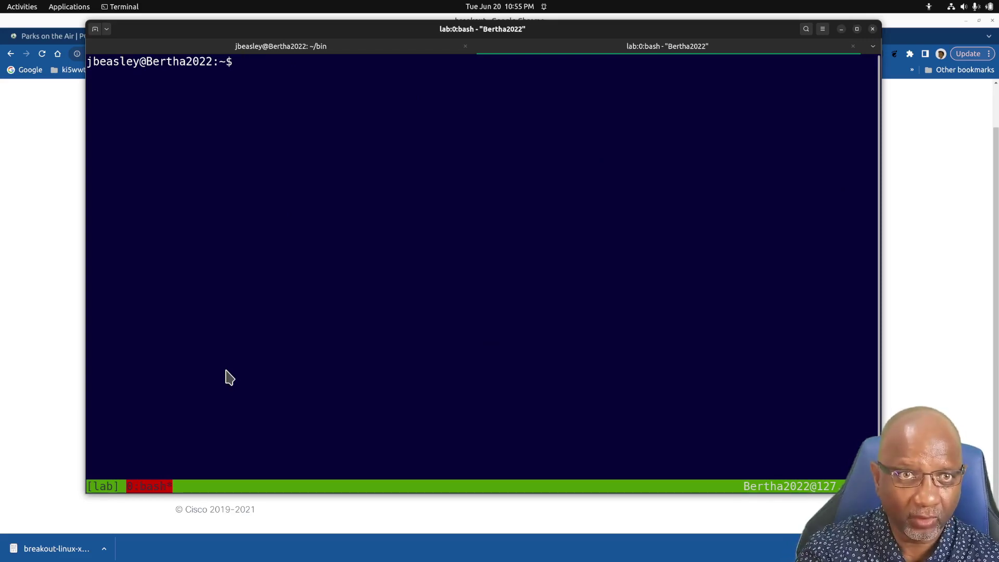
{"action": "type", "text": "telnet 1"}
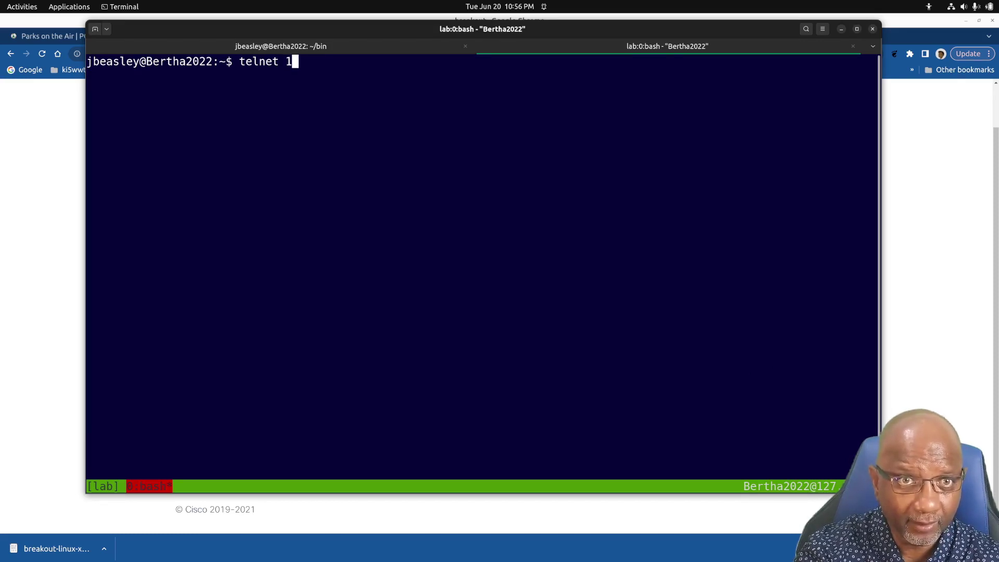
{"action": "type", "text": "27.0.0"}
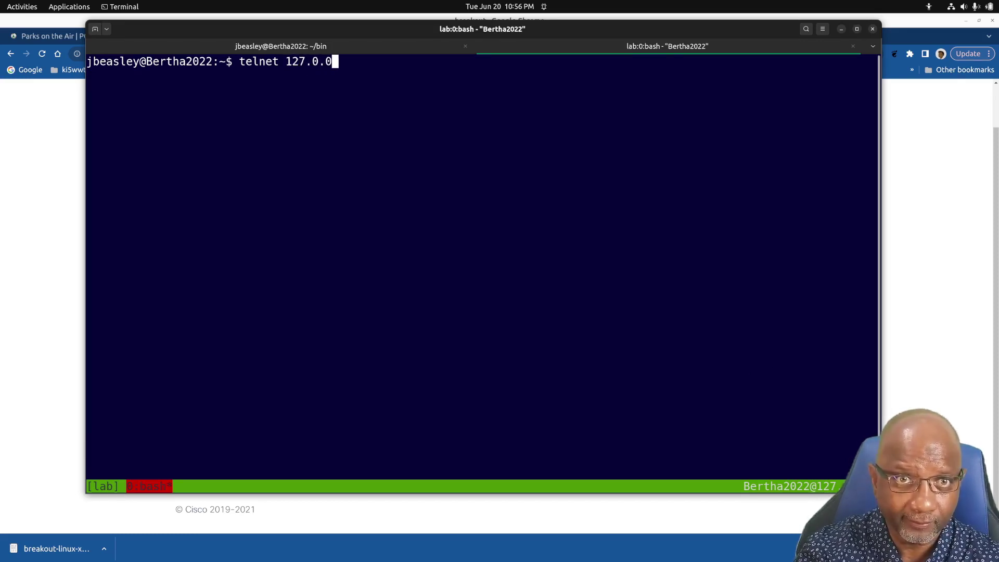
{"action": "type", "text": ".1"}
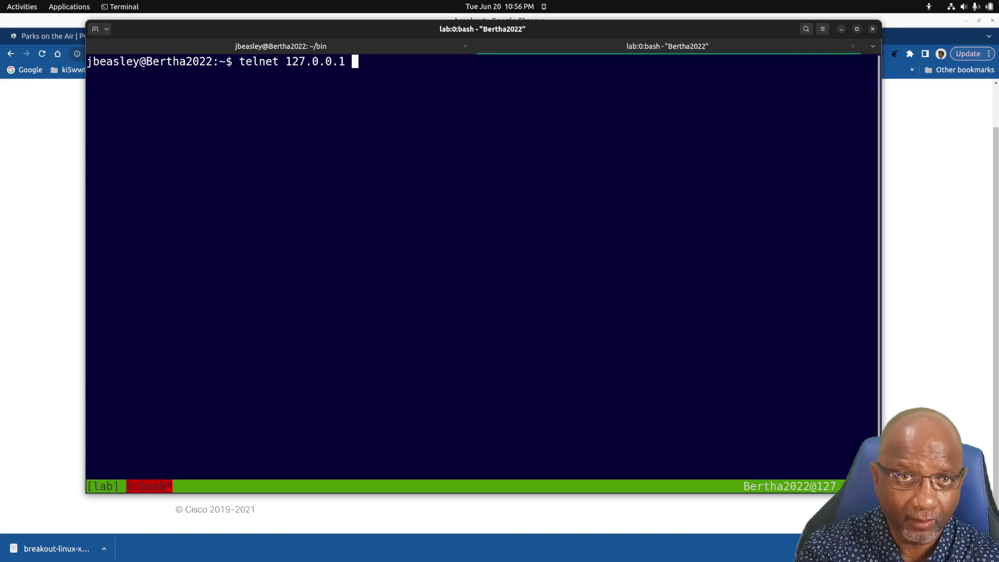
{"action": "type", "text": " 9000"}
{"action": "key", "text": "Return"}
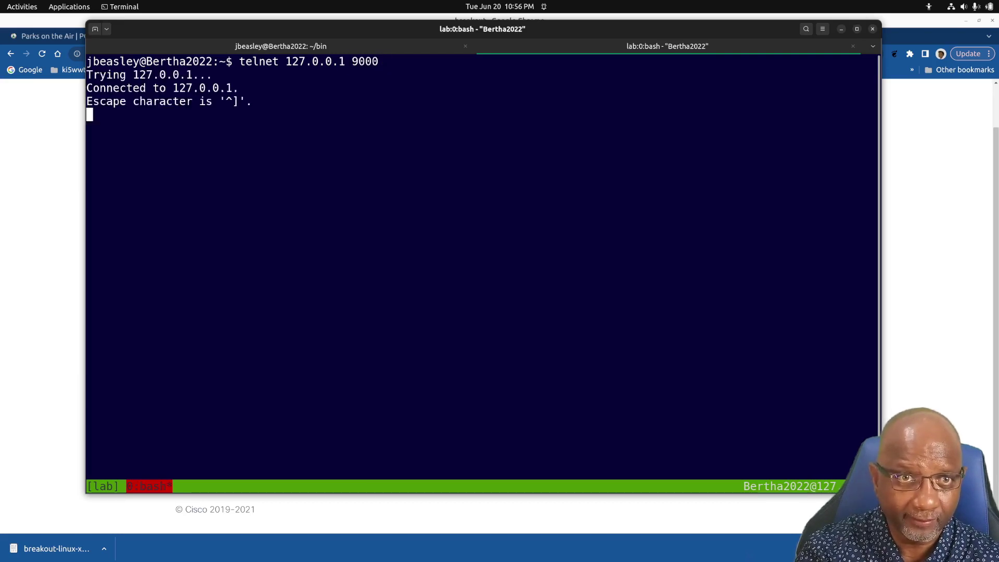
{"action": "key", "text": "Return"}
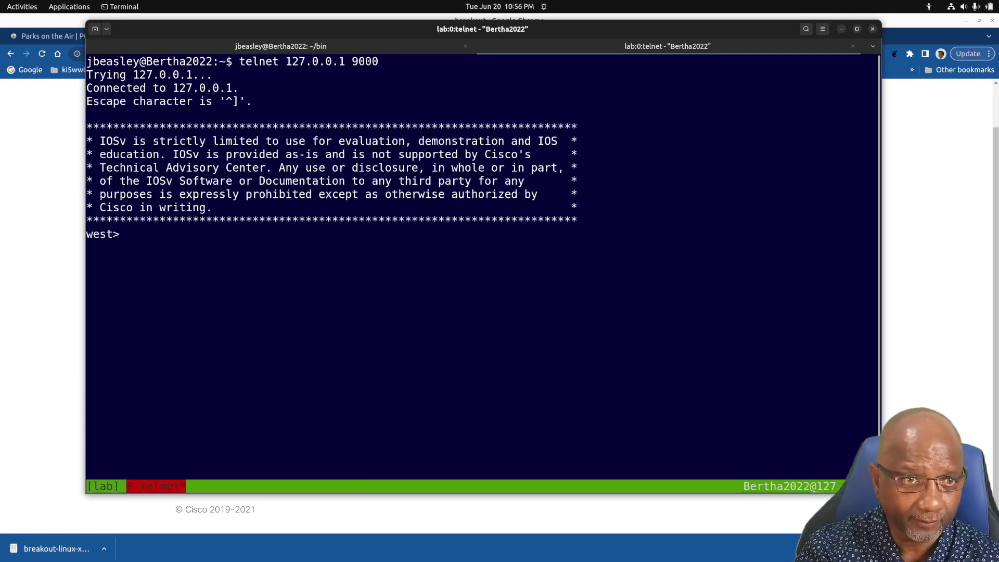
{"action": "type", "text": "en"}
{"action": "key", "text": "Return"}
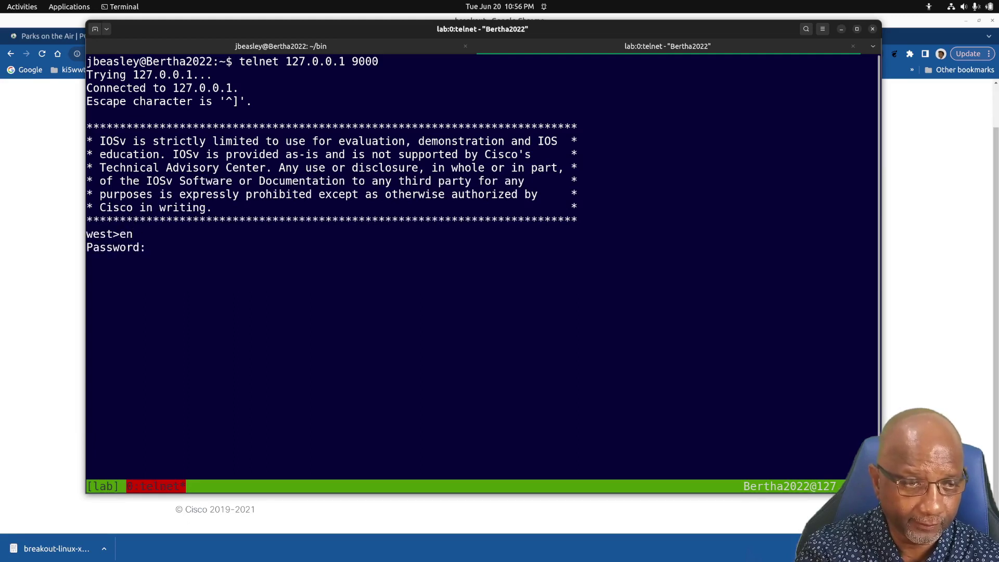
{"action": "key", "text": "Return"}
{"action": "type", "text": "show runn"}
{"action": "key", "text": "Return"}
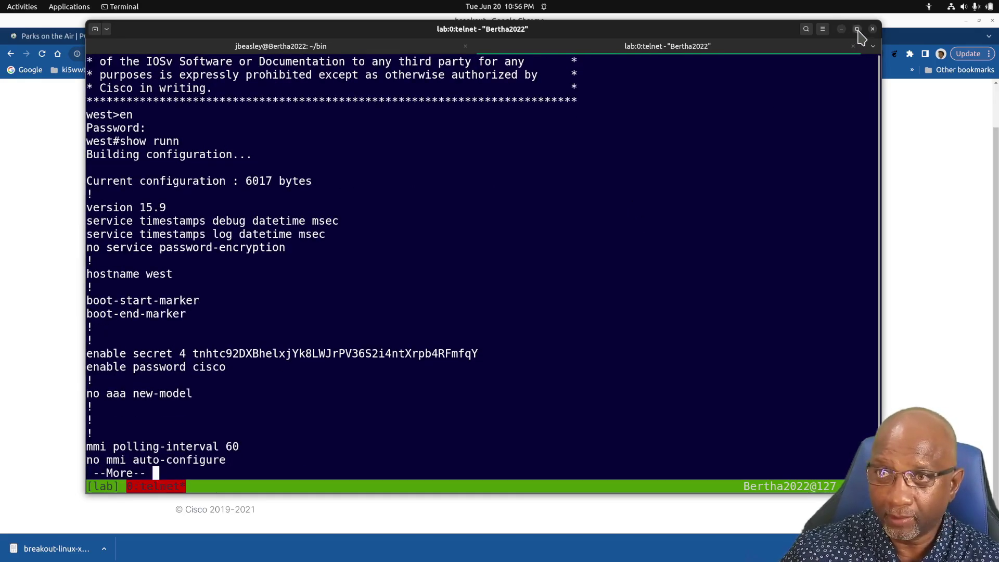
Maximize the terminal, split tmux side by side, and run sh run on west-2 via telnet 127.0.0.1 9007
{"action": "left_click", "coordinate": [857, 29]}
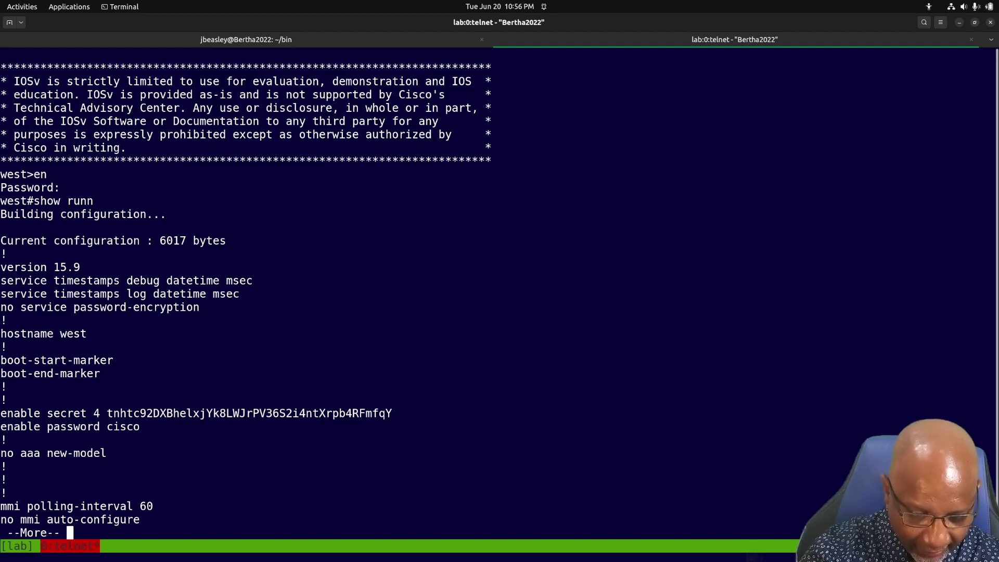
{"action": "key", "text": "ctrl+b"}
{"action": "key", "text": "percent"}
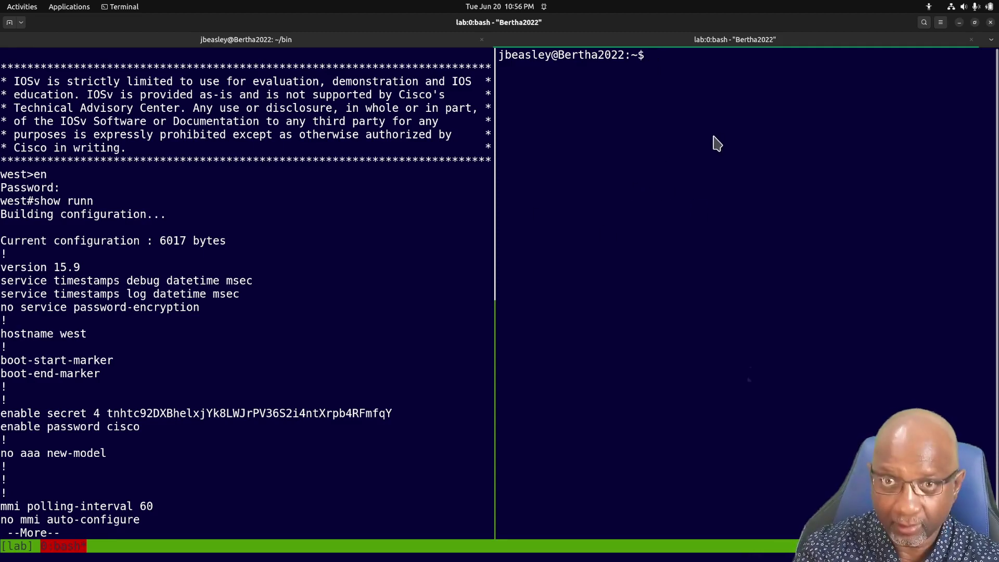
{"action": "type", "text": "telnet"}
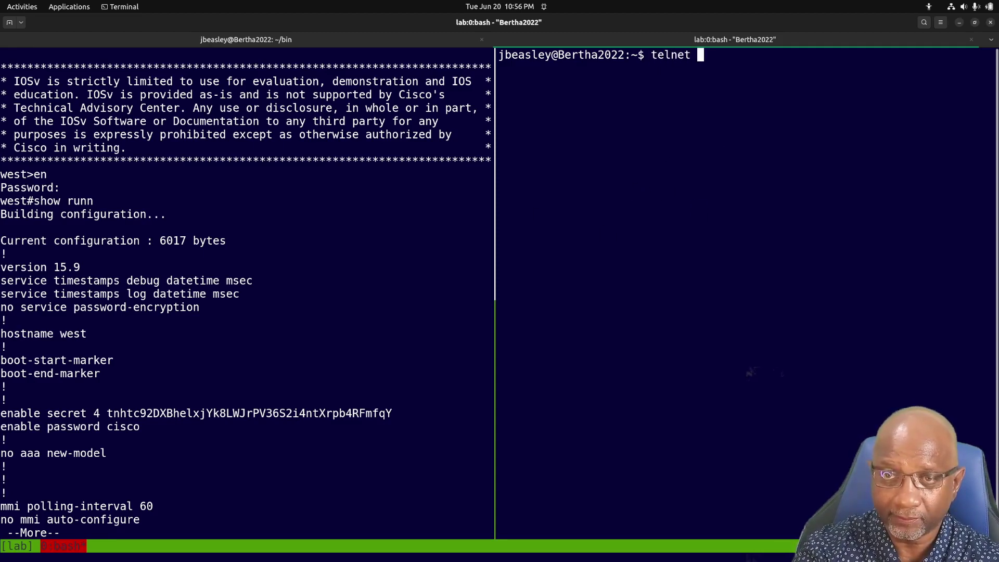
{"action": "type", "text": " 127.0.0.1 9007"}
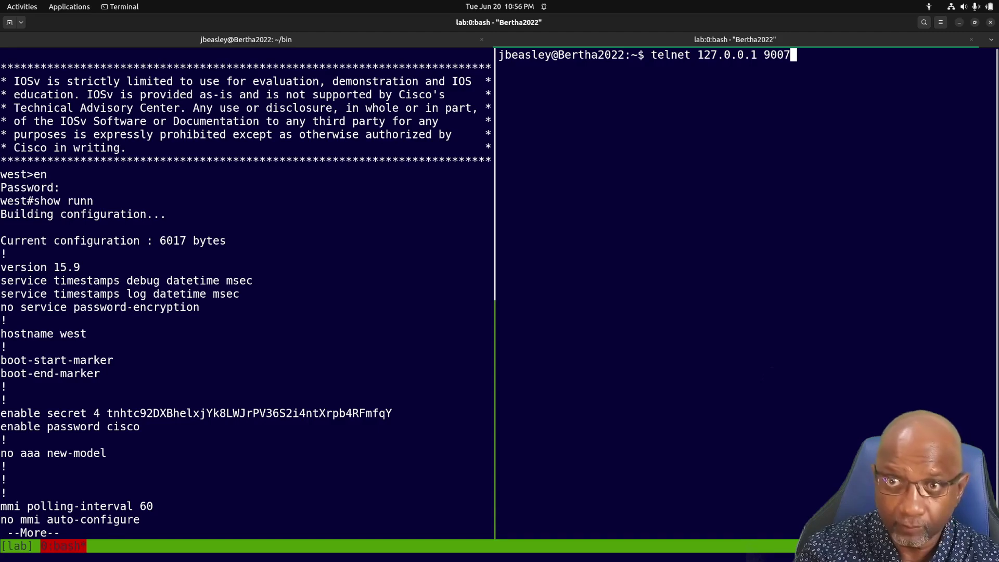
{"action": "key", "text": "Return"}
{"action": "key", "text": "Return"}
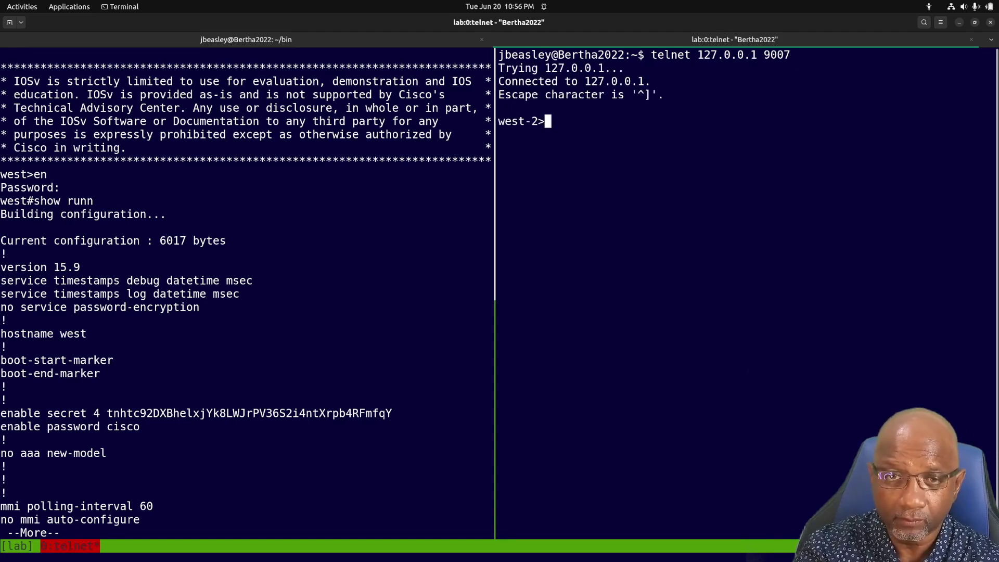
{"action": "type", "text": "en"}
{"action": "key", "text": "Return"}
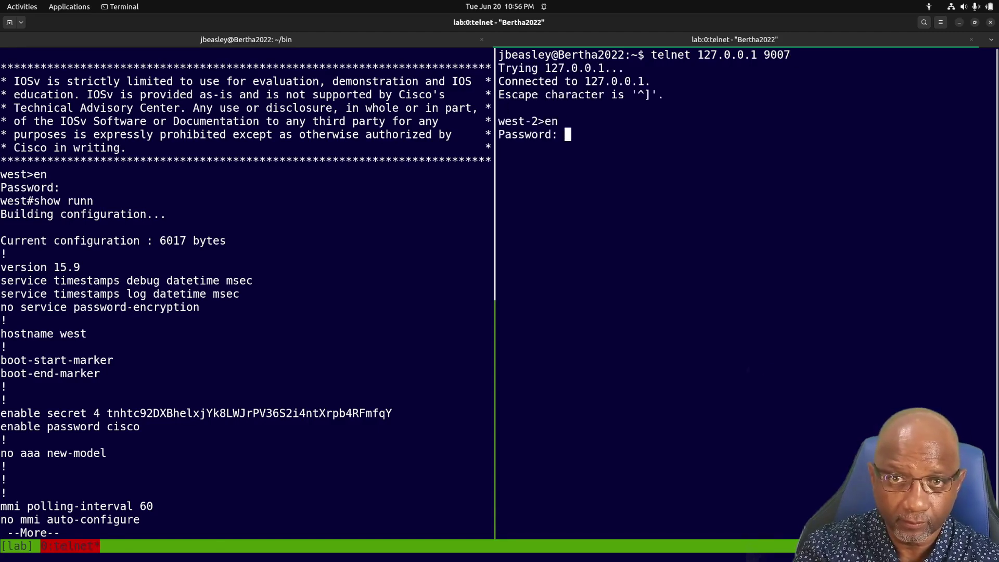
{"action": "key", "text": "Return"}
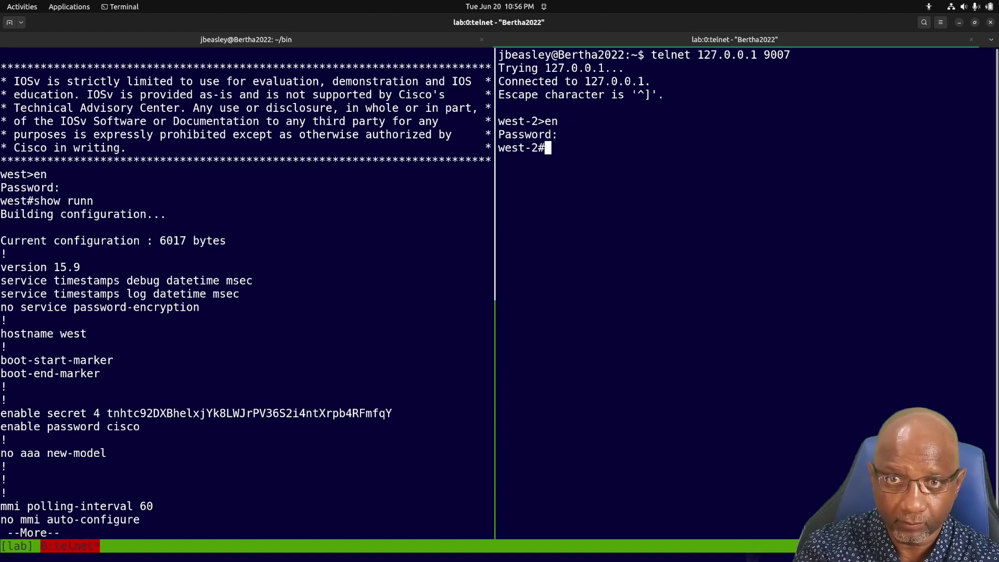
{"action": "type", "text": "clear"}
{"action": "key", "text": "Return"}
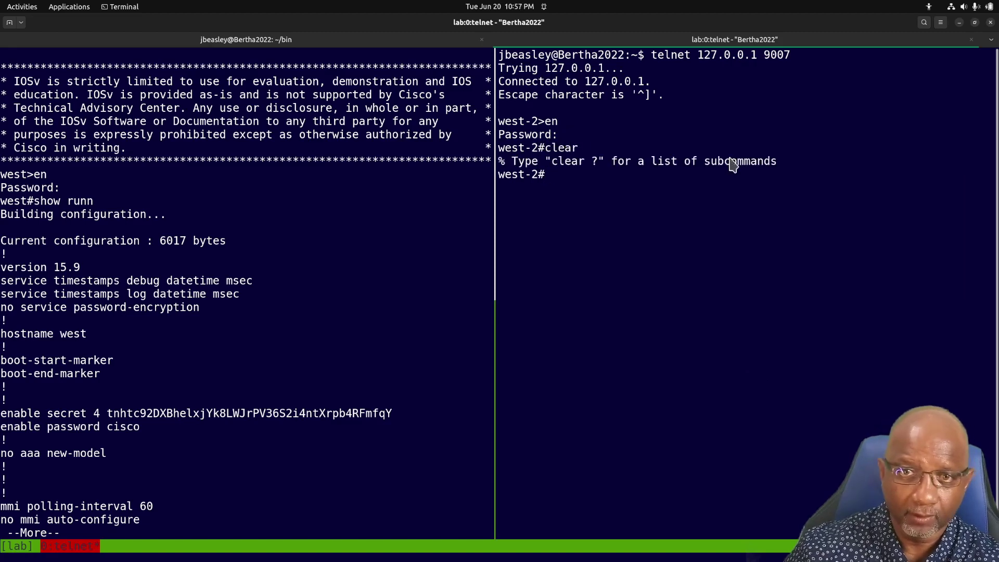
{"action": "type", "text": "sh run"}
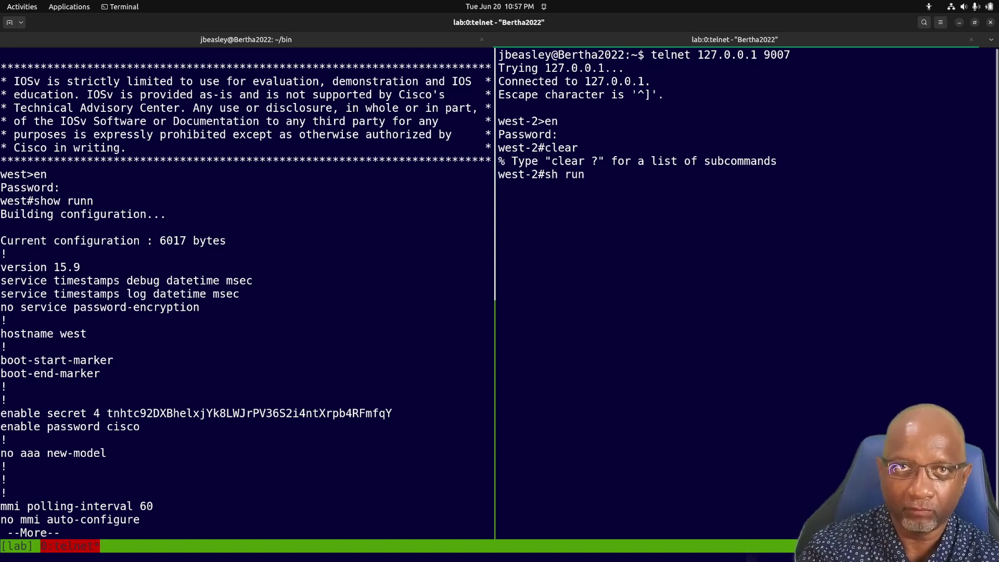
{"action": "key", "text": "Return"}
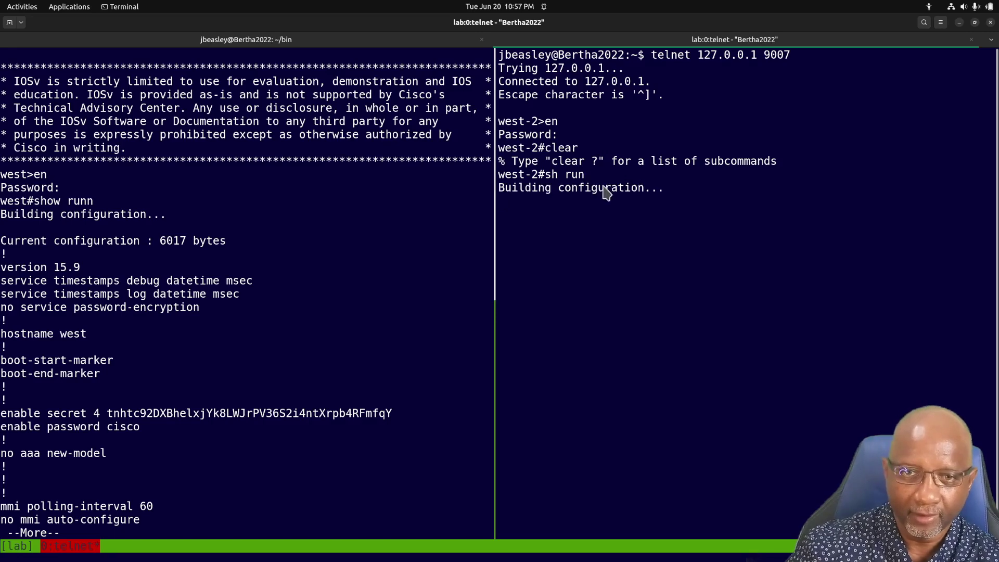
Rerun sh run on west and page through both routers' crypto configurations in their panes
{"action": "type", "text": "q"}
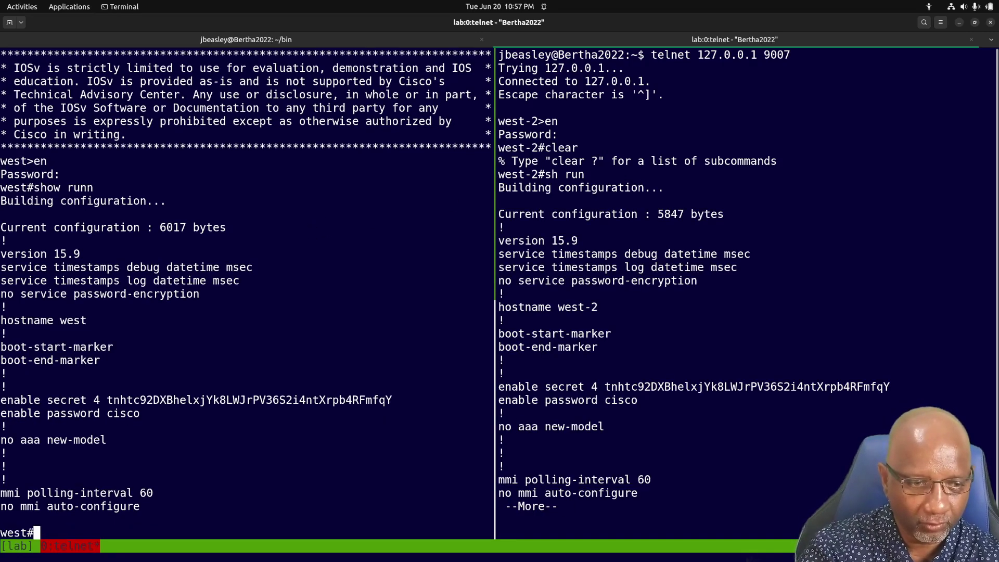
{"action": "type", "text": "sh run"}
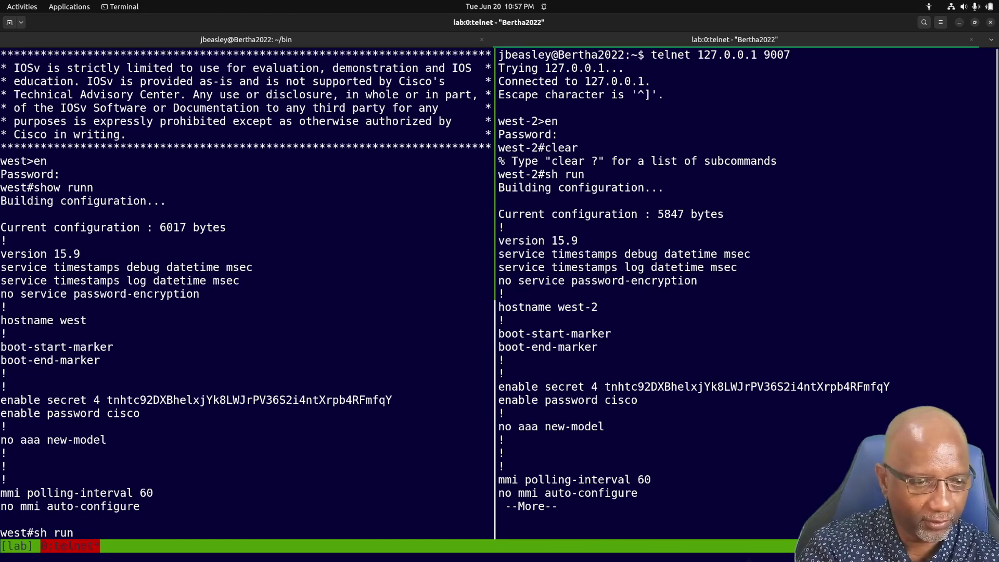
{"action": "key", "text": "Return"}
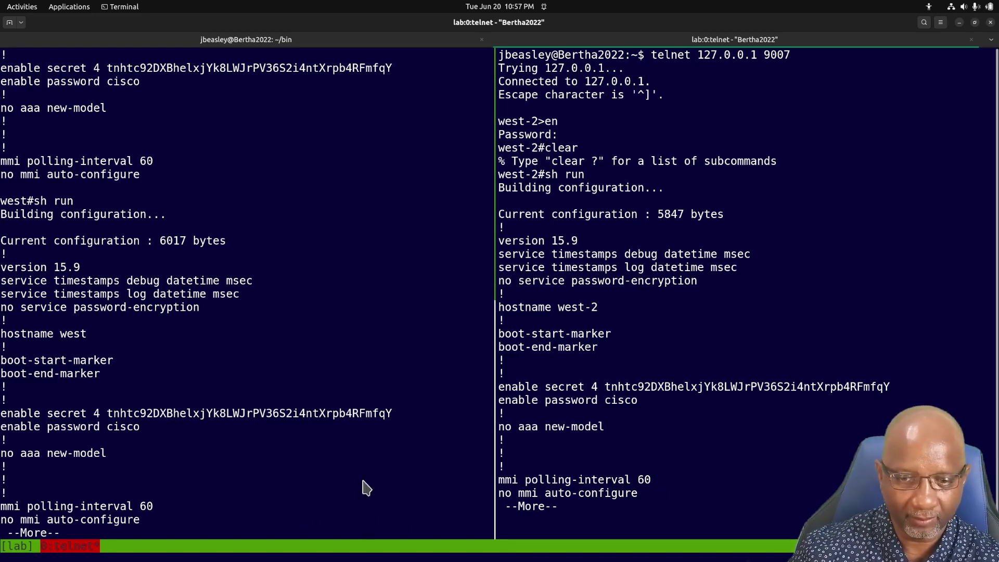
{"action": "key", "text": "space"}
{"action": "left_click", "coordinate": [684, 449]}
{"action": "key", "text": "space"}
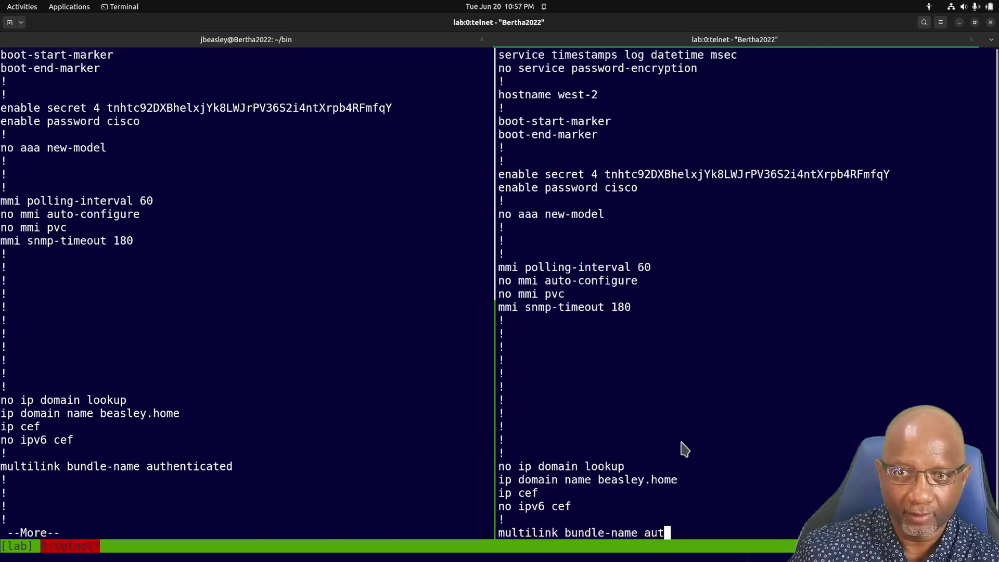
{"action": "left_click", "coordinate": [319, 376]}
{"action": "key", "text": "space"}
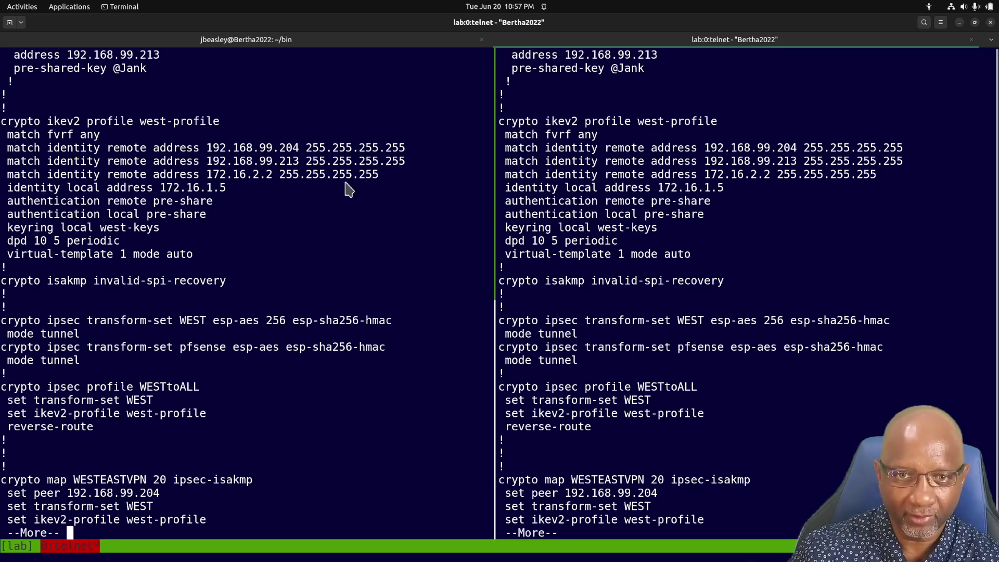
{"action": "left_click", "coordinate": [584, 308]}
Log out of west-2, quit its telnet connection, and close the right shell pane
{"action": "type", "text": "qexit"}
{"action": "key", "text": "Return"}
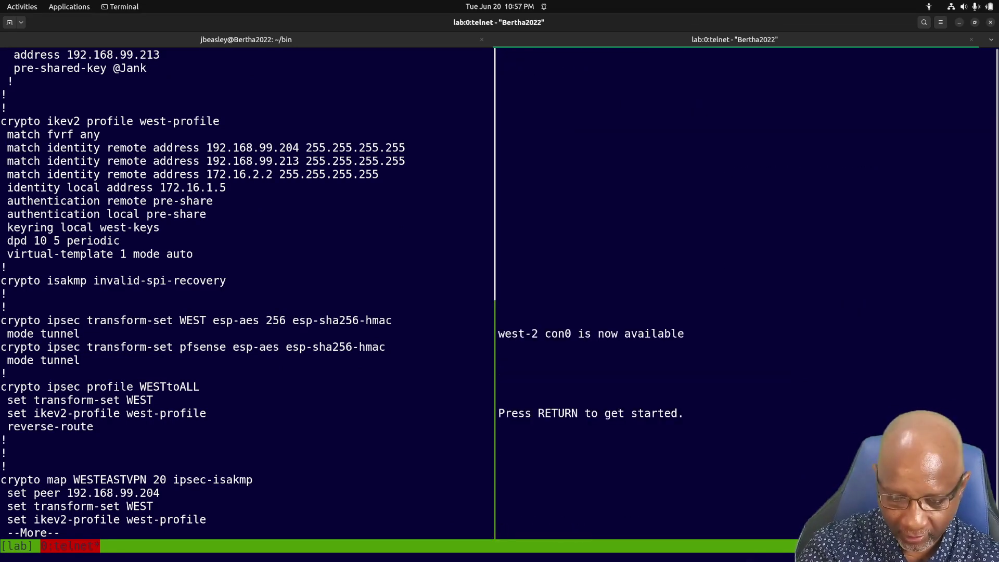
{"action": "key", "text": "ctrl+bracketright"}
{"action": "type", "text": "q"}
{"action": "key", "text": "Return"}
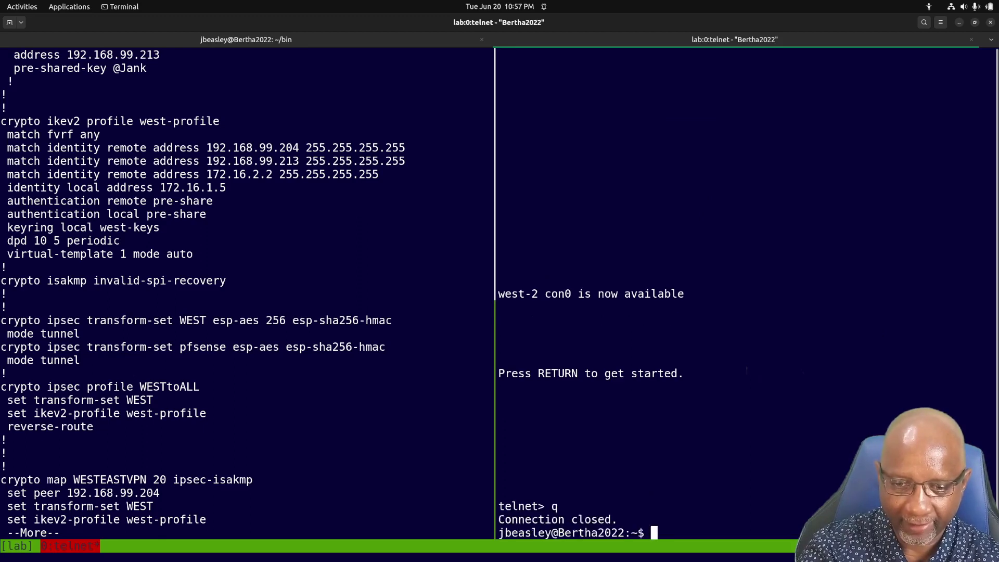
{"action": "type", "text": "exit"}
{"action": "key", "text": "Return"}
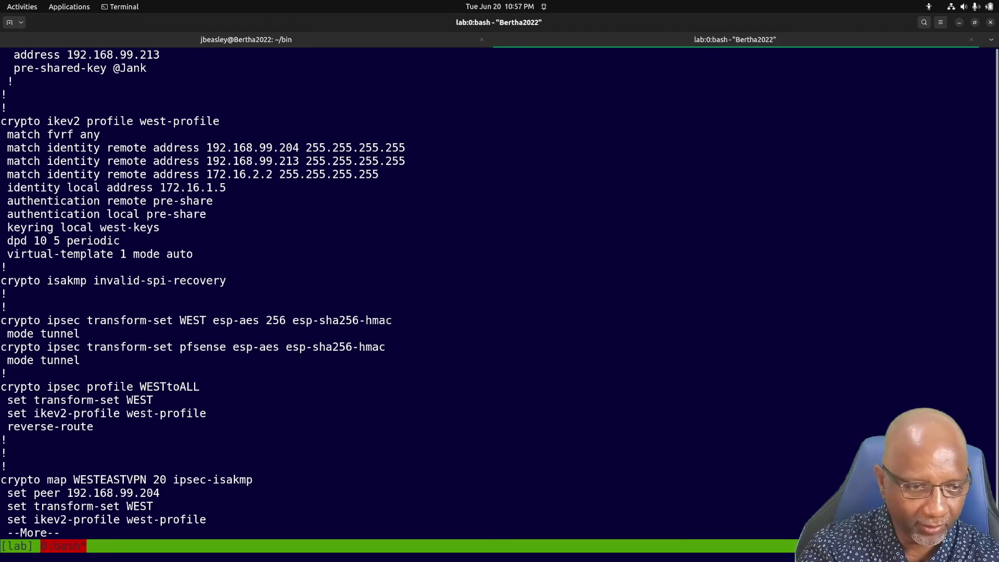
Dismiss west's pager, log out of west, and quit its telnet connection
{"action": "key", "text": "q"}
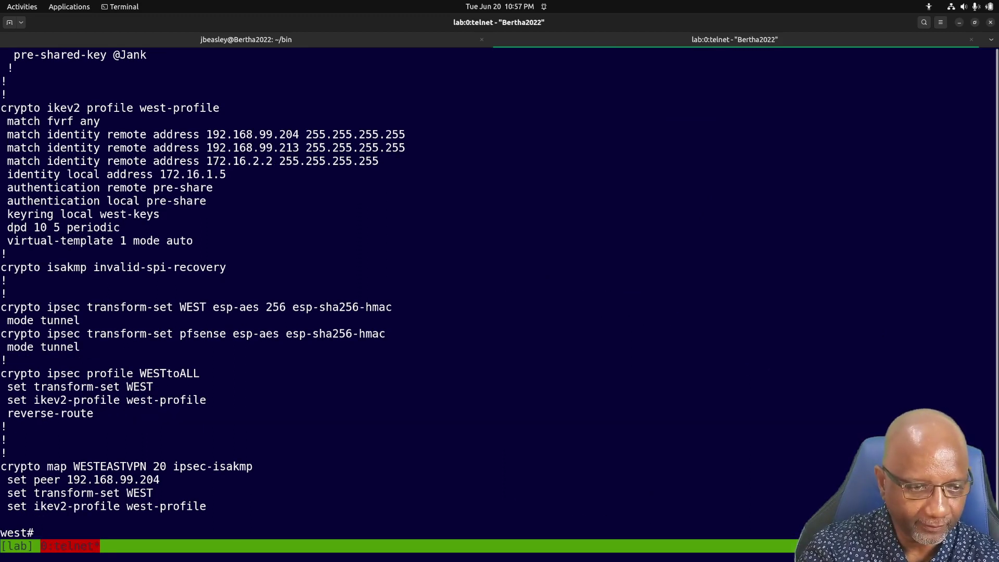
{"action": "type", "text": "exit"}
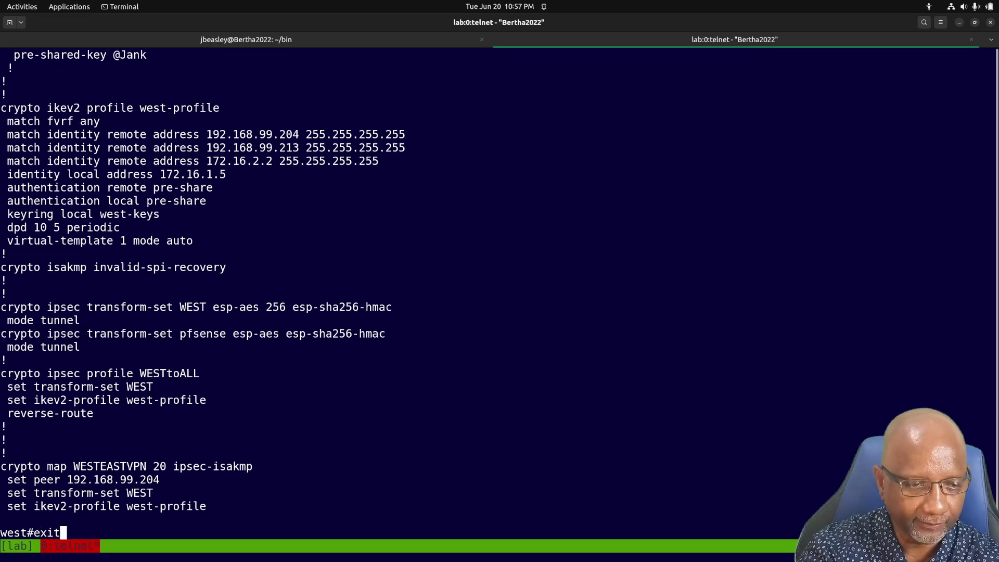
{"action": "key", "text": "Return"}
{"action": "key", "text": "ctrl+bracketright"}
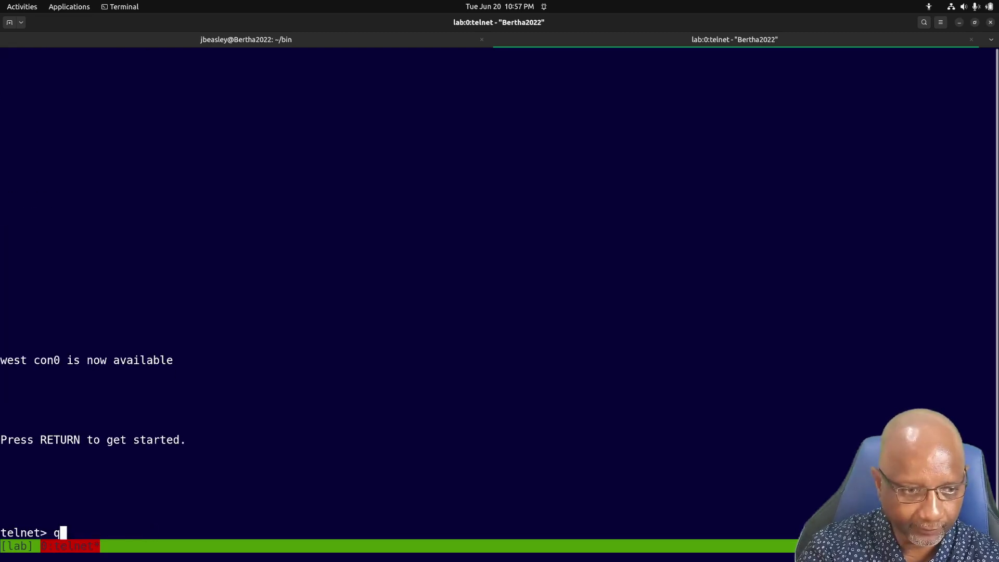
{"action": "type", "text": "q"}
{"action": "key", "text": "Return"}
{"action": "mouse_move", "coordinate": [2, 3]}
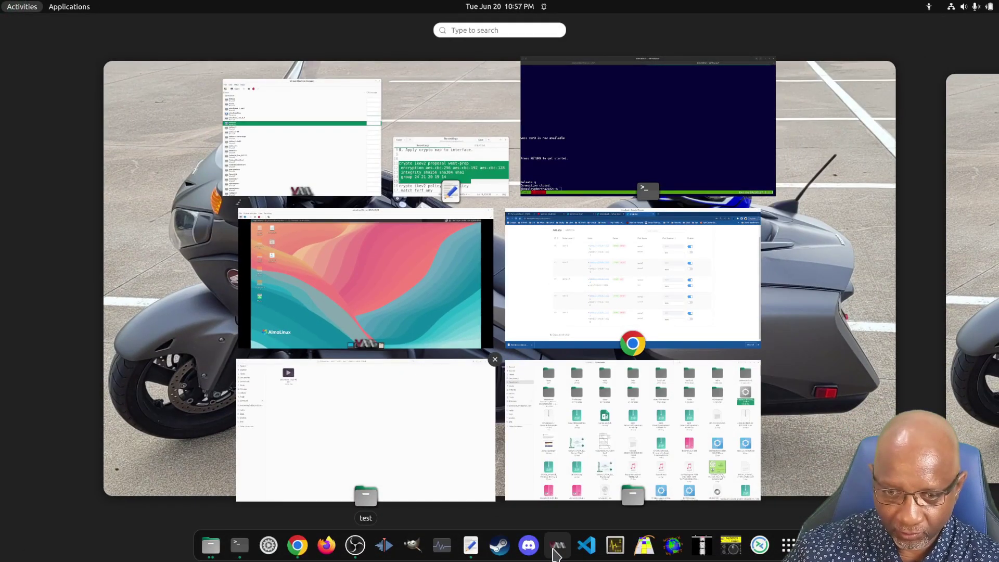
Bring up Virtual Machine Manager's VM list and open the winblows10 virtual machine's console
{"action": "left_click", "coordinate": [555, 553]}
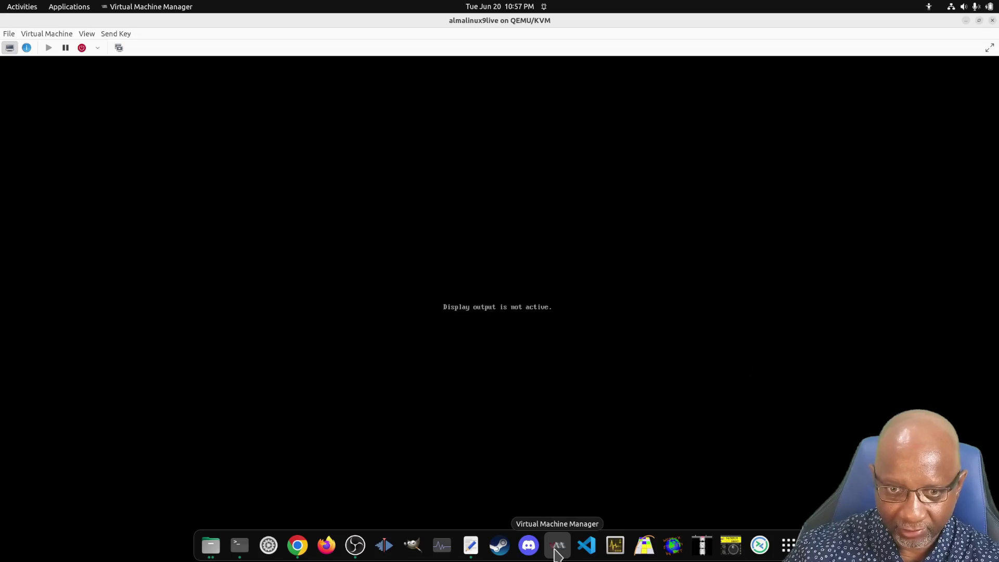
{"action": "left_click", "coordinate": [556, 554]}
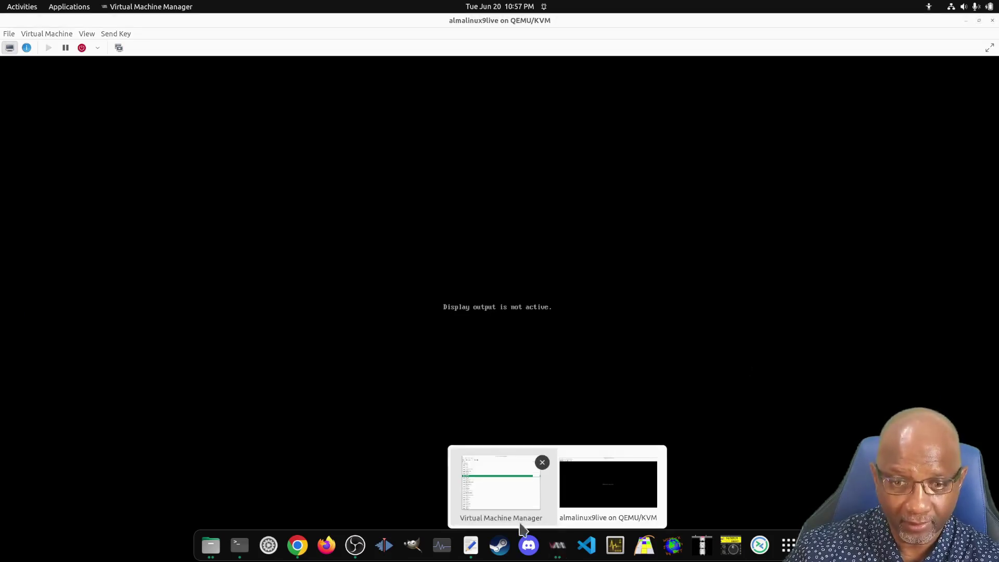
{"action": "left_click", "coordinate": [497, 502]}
{"action": "scroll", "coordinate": [223, 323], "scroll_direction": "down", "scroll_amount": 5}
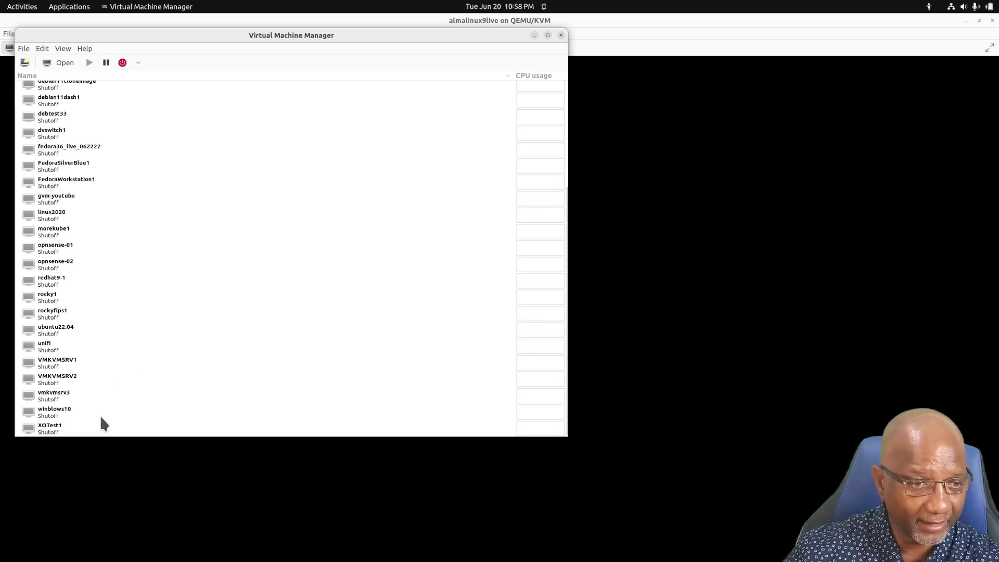
{"action": "double_click", "coordinate": [57, 414]}
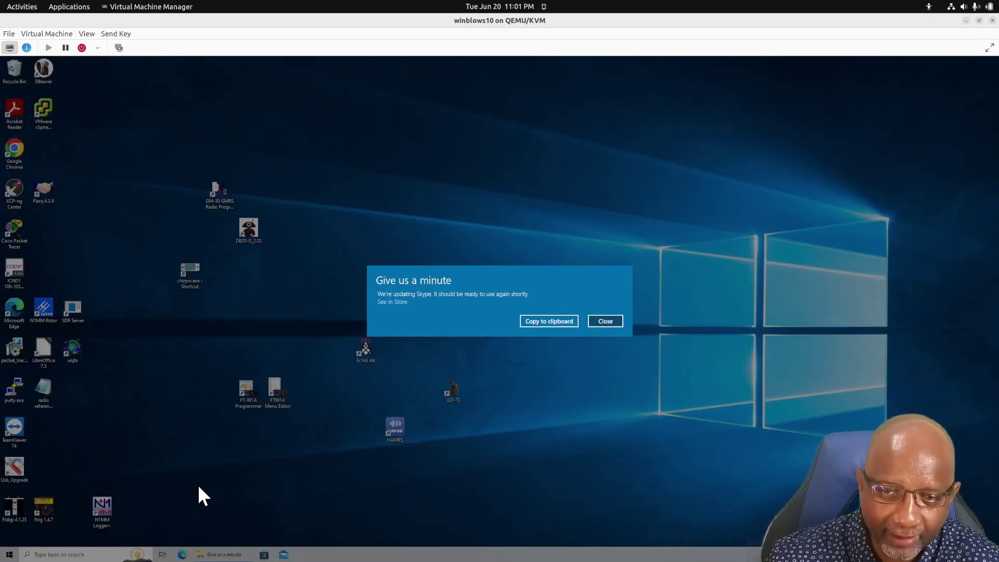
Close the Skype update notice and open Microsoft Edge on a blank new tab in winblows10
{"action": "left_click", "coordinate": [611, 325]}
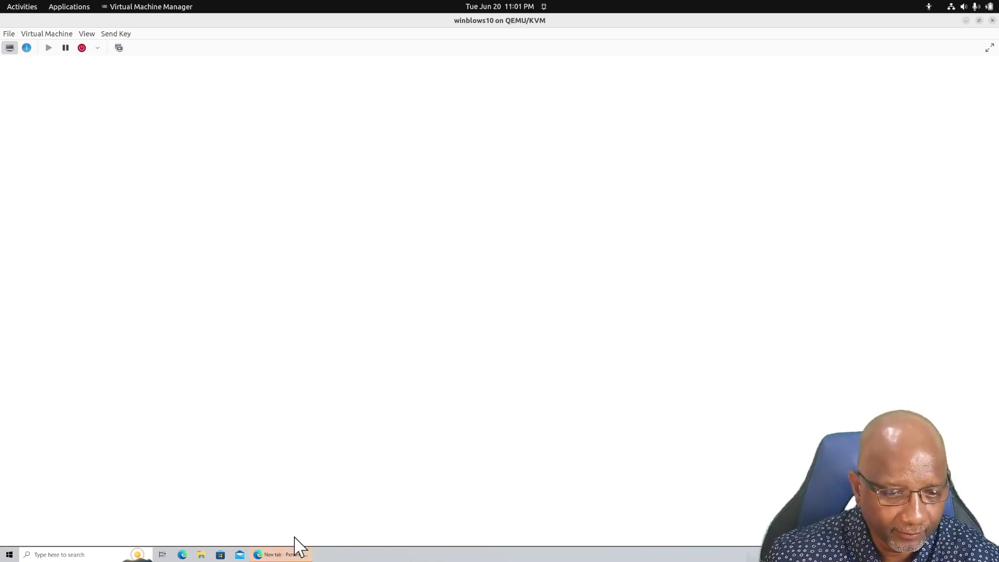
{"action": "left_click", "coordinate": [290, 554]}
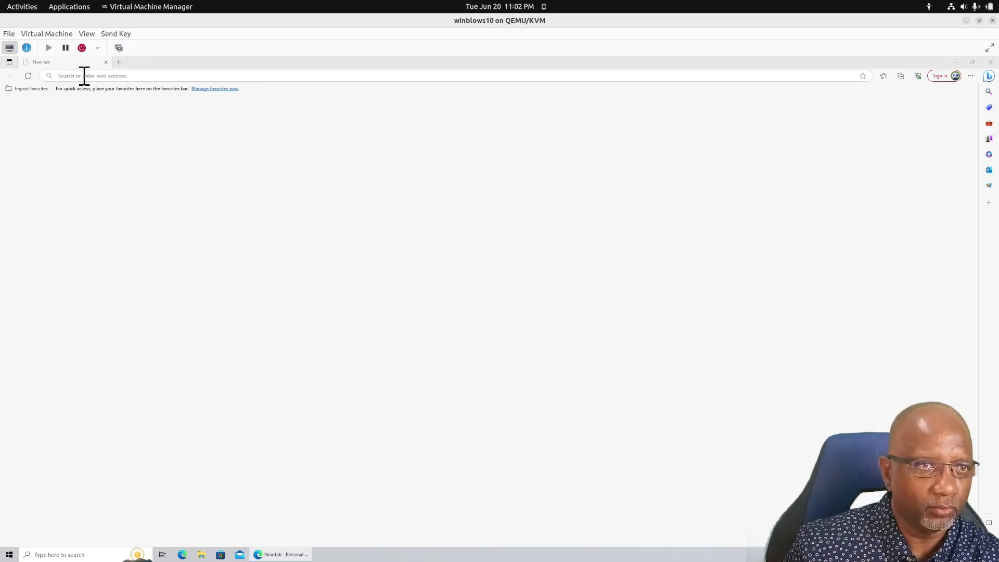
{"action": "left_click", "coordinate": [84, 76]}
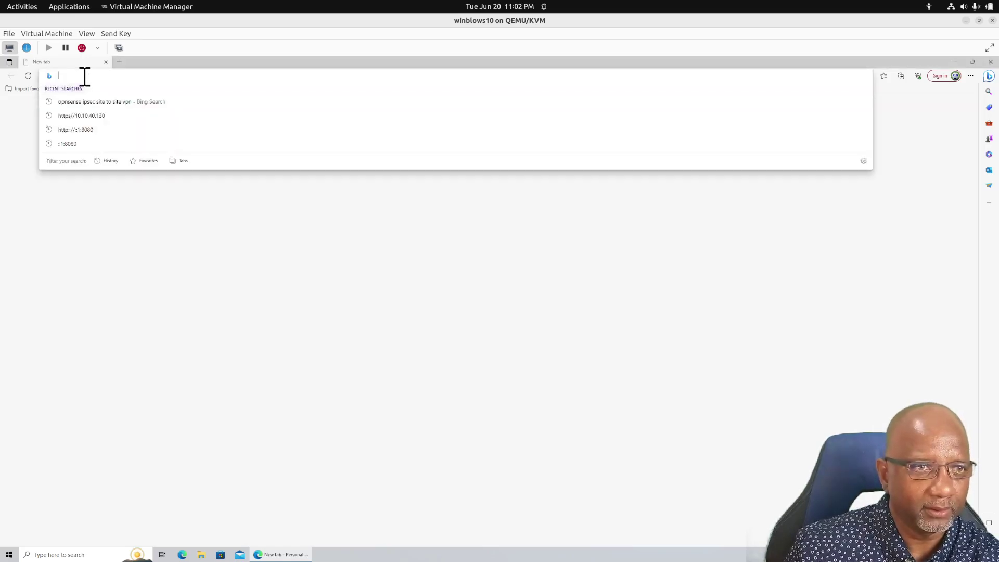
{"action": "left_click", "coordinate": [72, 319]}
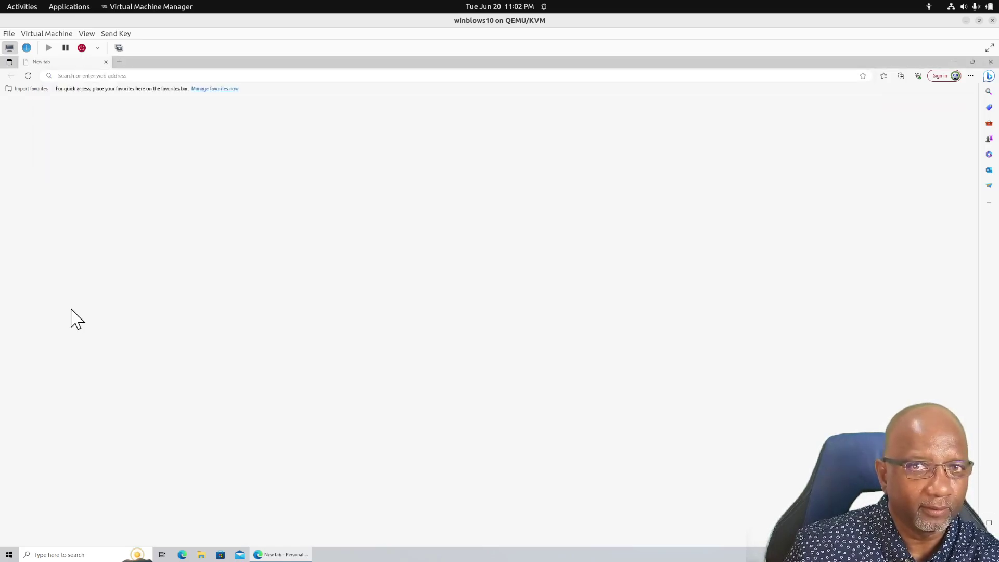
{"action": "mouse_move", "coordinate": [2, 4]}
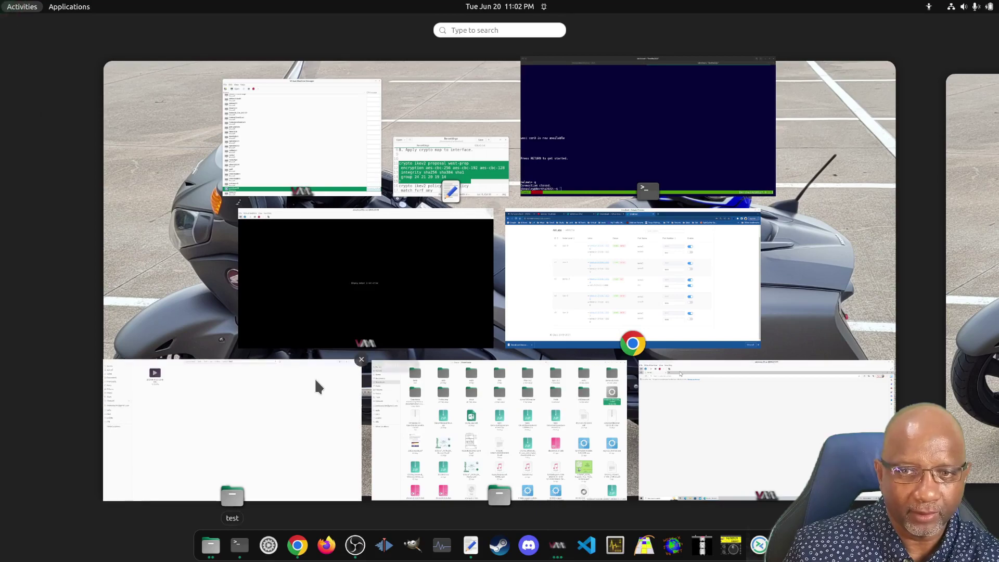
{"action": "left_click", "coordinate": [535, 310]}
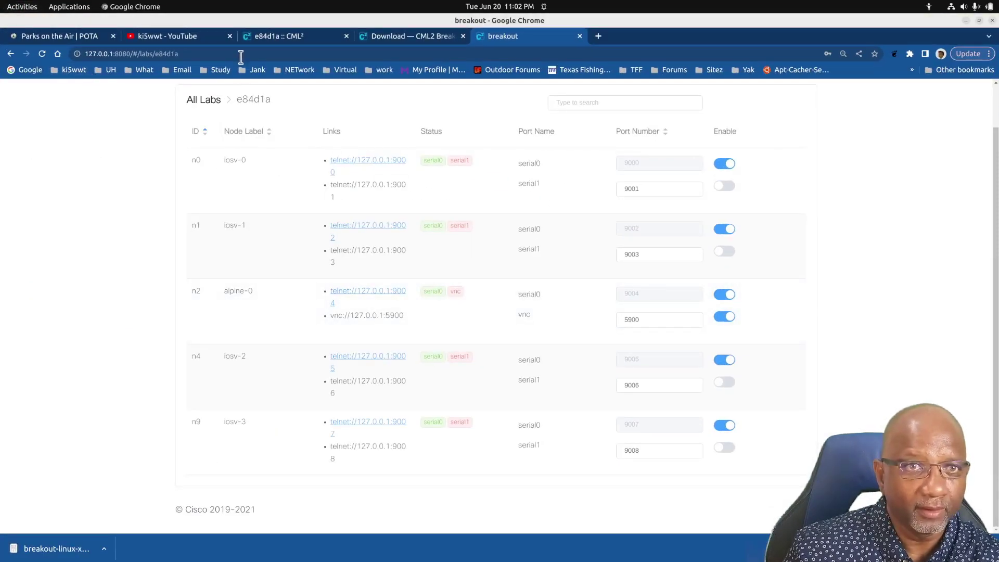
{"action": "left_click", "coordinate": [260, 44]}
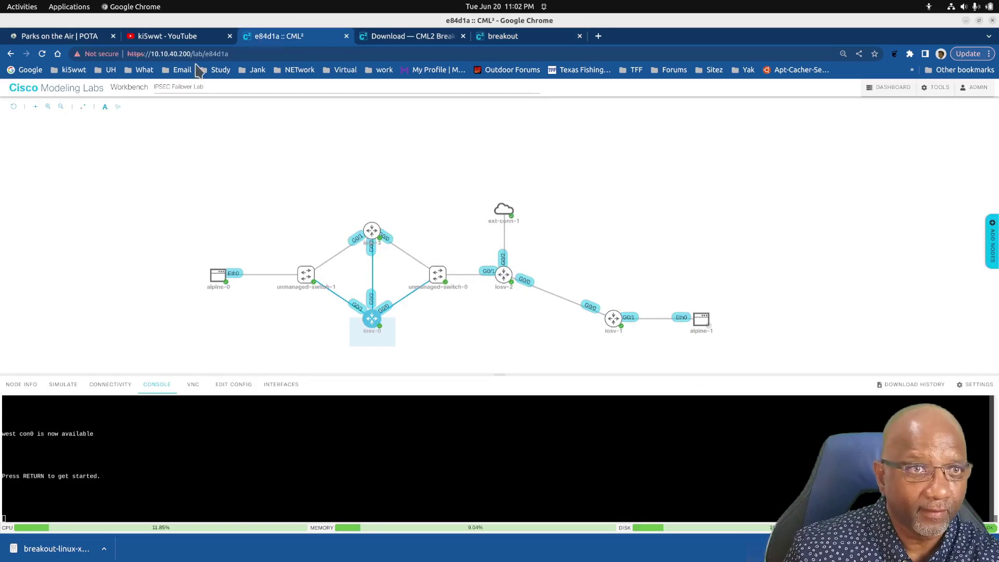
{"action": "mouse_move", "coordinate": [0, 0]}
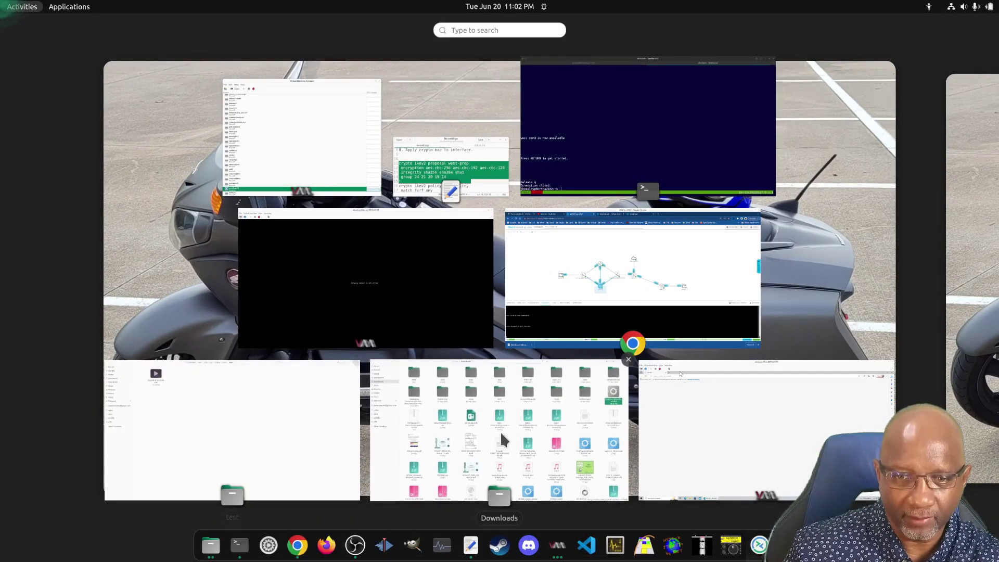
{"action": "left_click", "coordinate": [731, 422]}
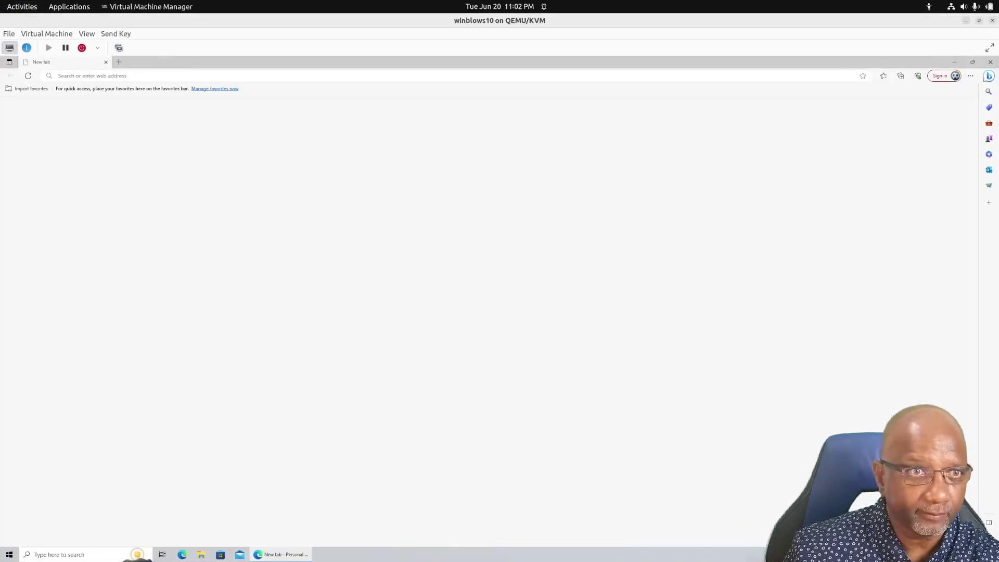
{"action": "left_click", "coordinate": [135, 76]}
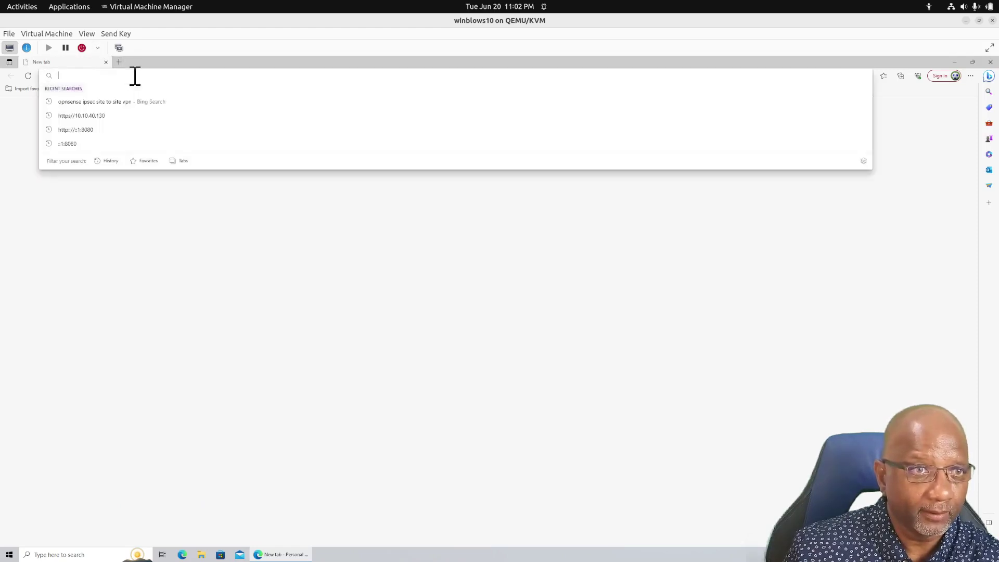
{"action": "type", "text": "https://10.10.40.200"}
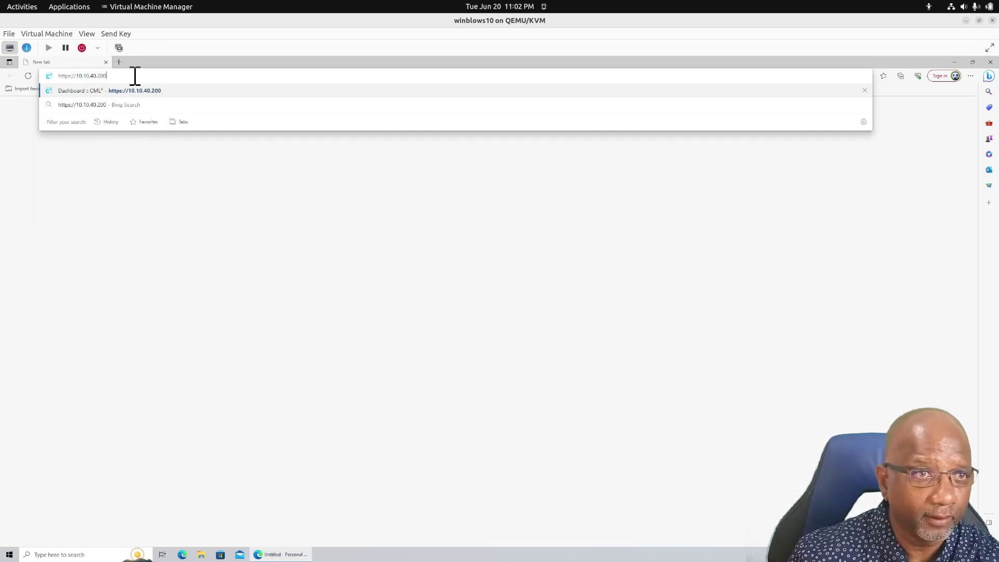
{"action": "key", "text": "Return"}
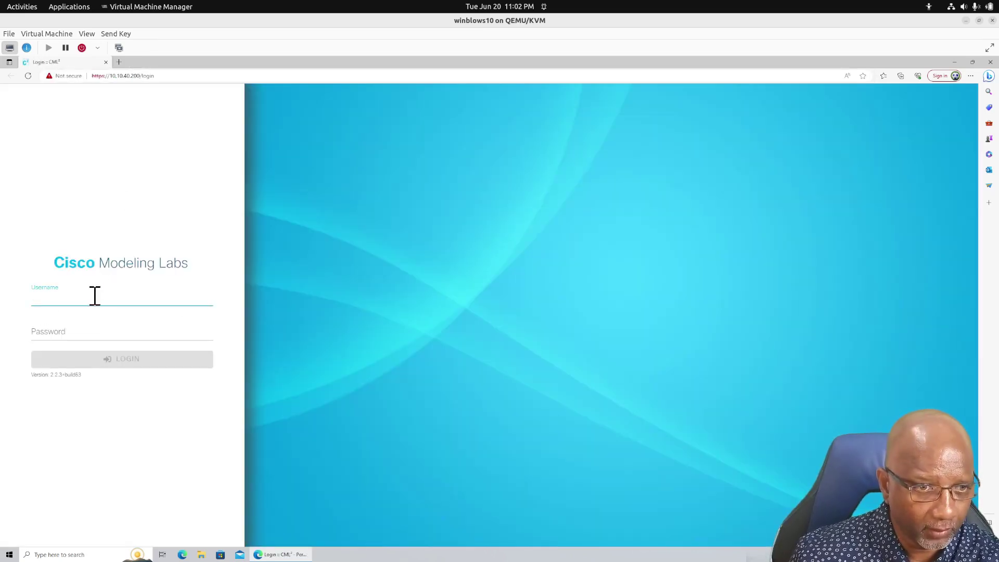
Sign in to CML with username admin and the account password
{"action": "left_click", "coordinate": [94, 296]}
{"action": "type", "text": "admin"}
{"action": "key", "text": "Tab"}
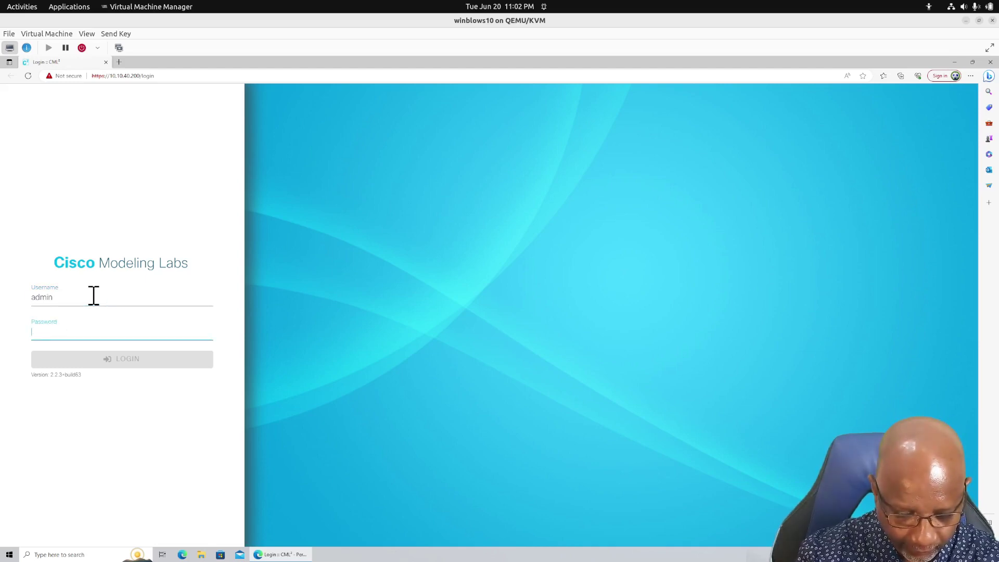
{"action": "type", "text": "•••"}
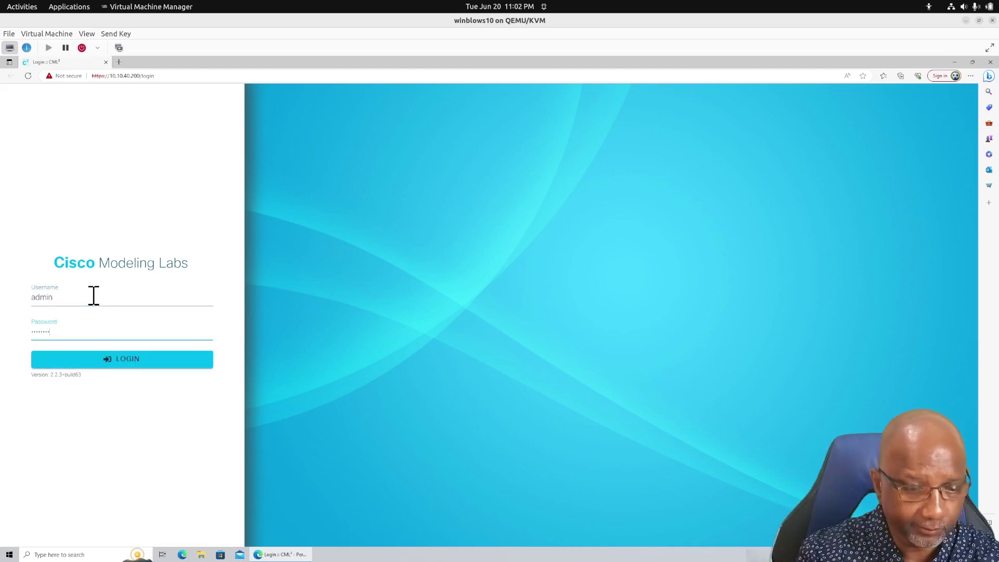
{"action": "key", "text": "Return"}
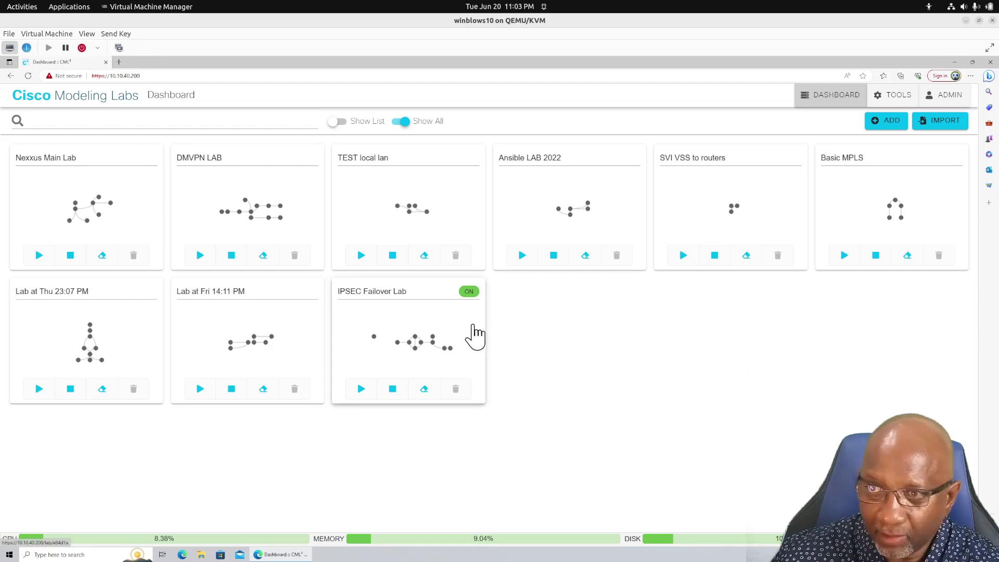
Open the IPSEC Failover Lab, then the Breakout Tool documentation scrolled to its Content list
{"action": "left_click", "coordinate": [401, 323]}
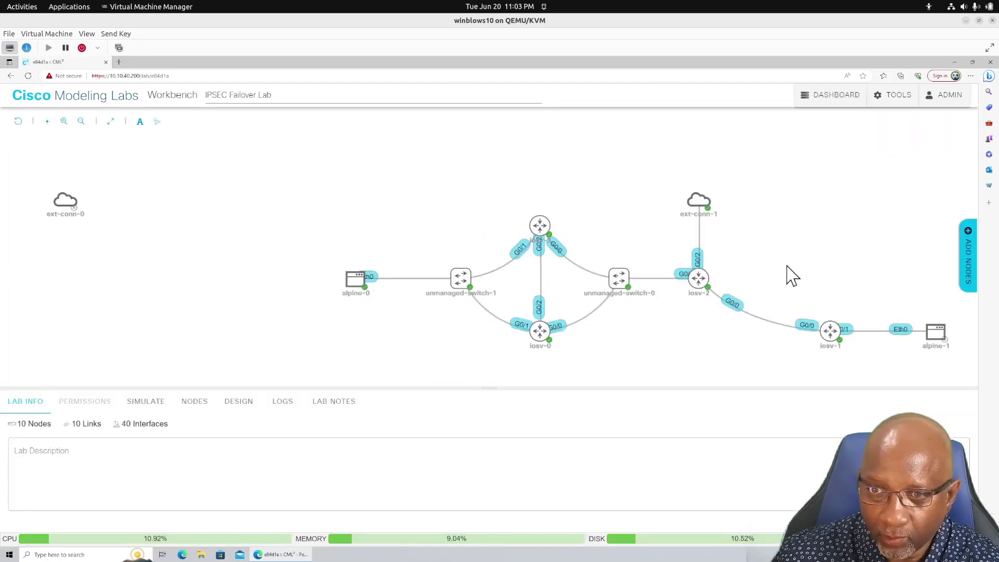
{"action": "left_click_drag", "start_coordinate": [752, 258], "coordinate": [633, 250]}
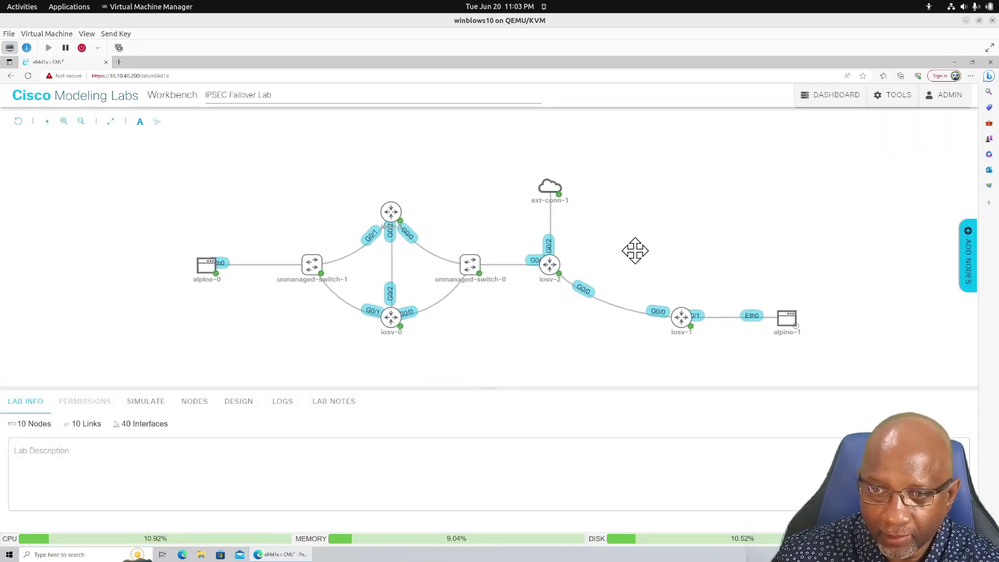
{"action": "left_click", "coordinate": [899, 96]}
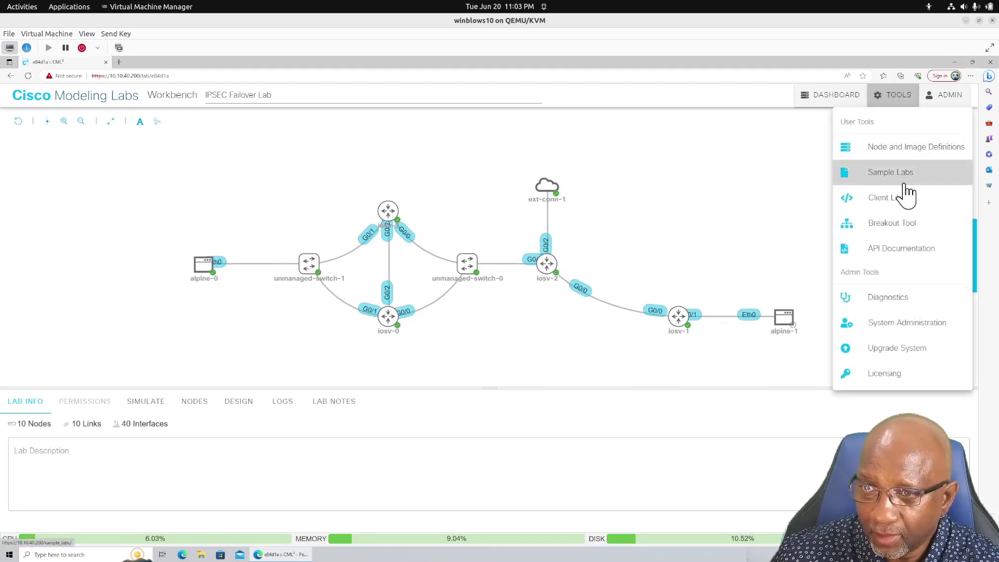
{"action": "left_click", "coordinate": [886, 230]}
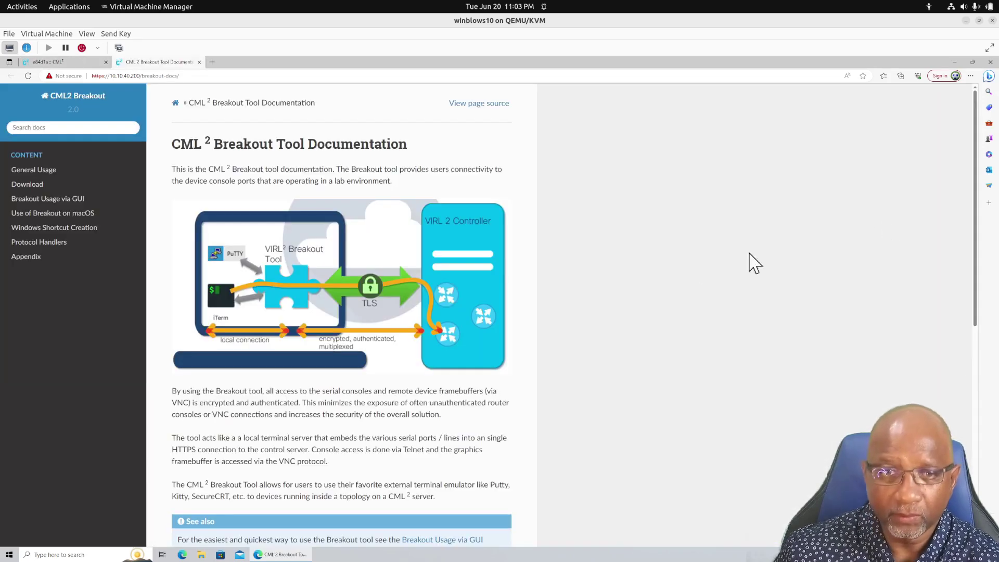
{"action": "scroll", "coordinate": [333, 348], "scroll_direction": "down", "scroll_amount": 6}
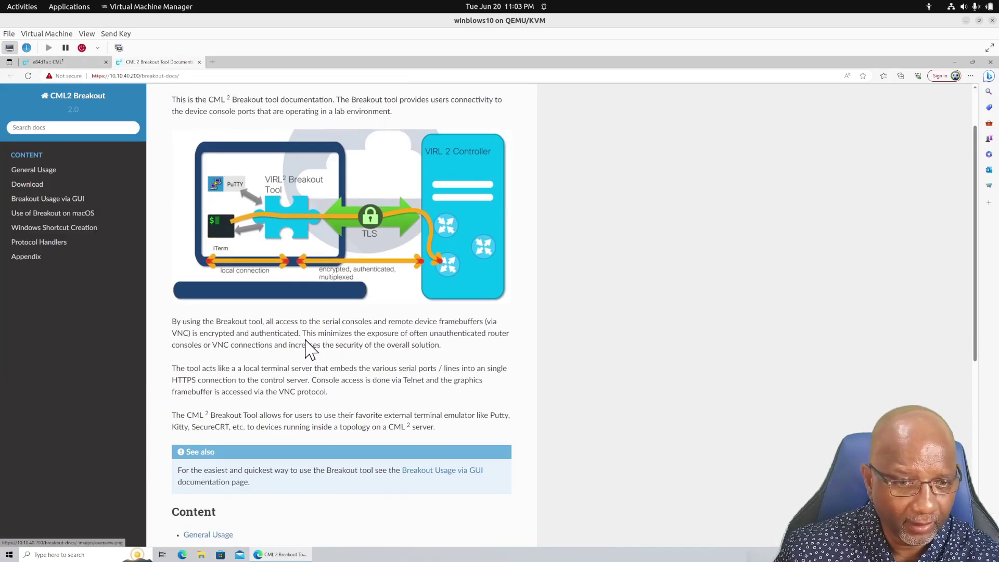
{"action": "scroll", "coordinate": [311, 350], "scroll_direction": "down", "scroll_amount": 2}
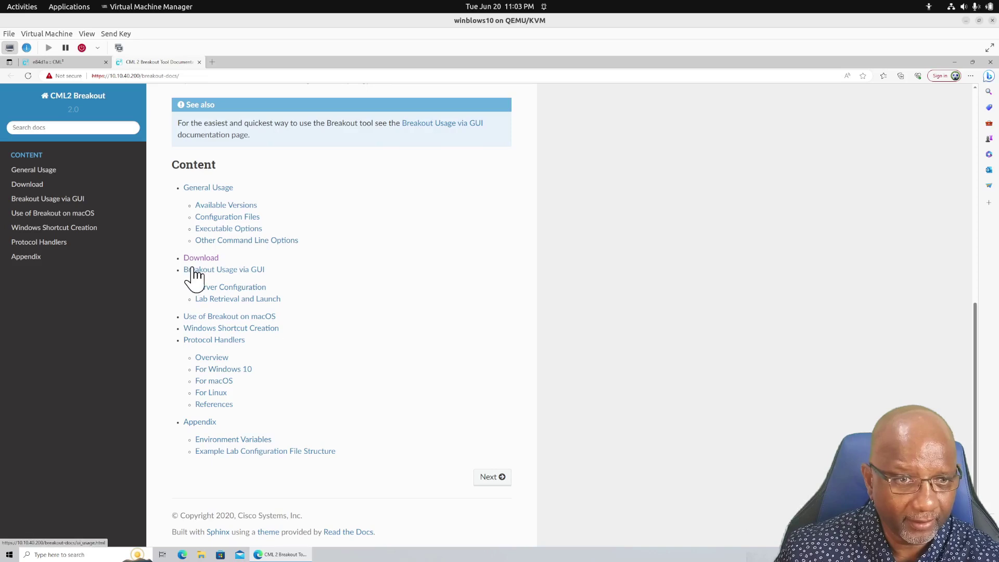
Download breakout-windows-x86_amd64.exe and show it in the Downloads folder
{"action": "left_click", "coordinate": [201, 259]}
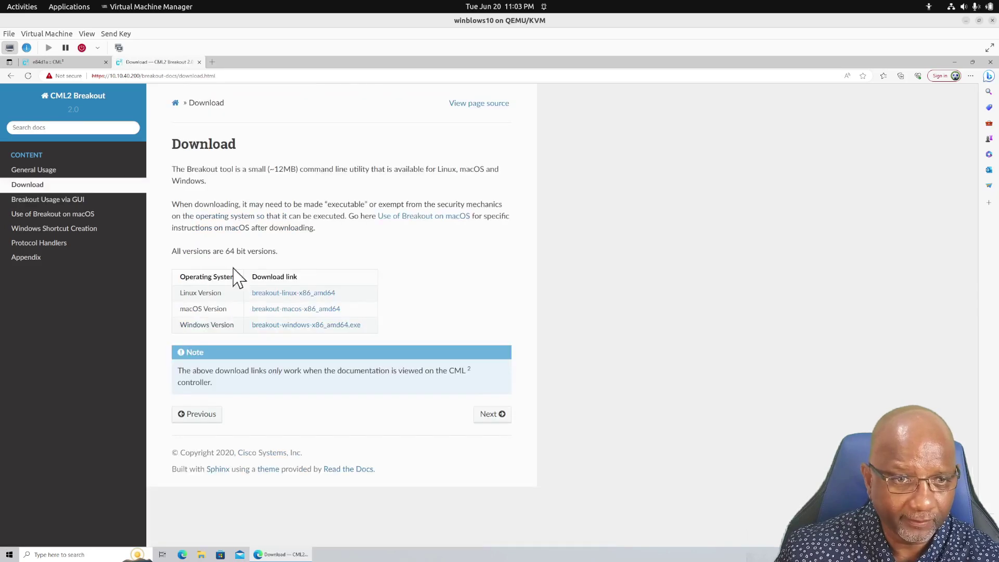
{"action": "left_click", "coordinate": [308, 325]}
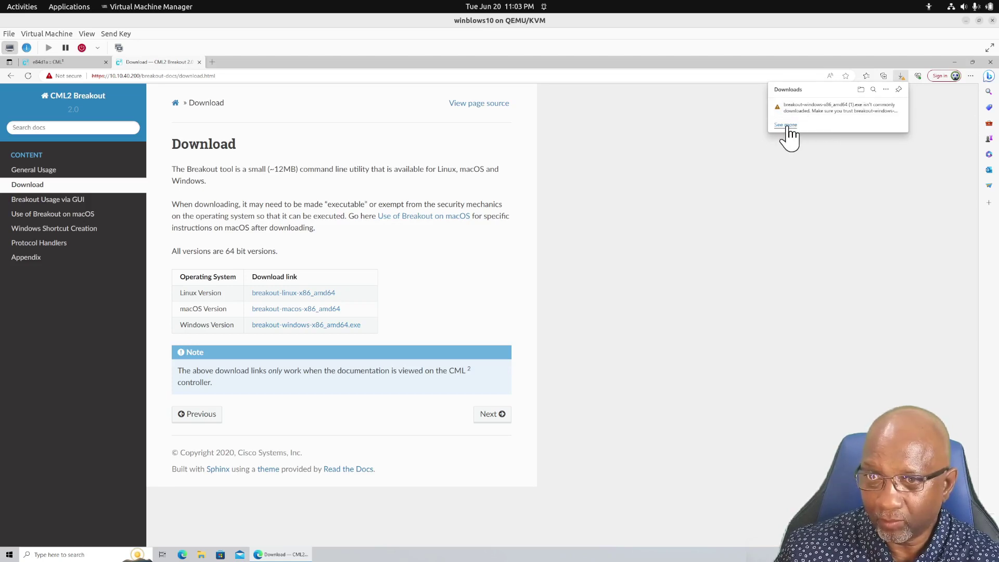
{"action": "left_click", "coordinate": [787, 126]}
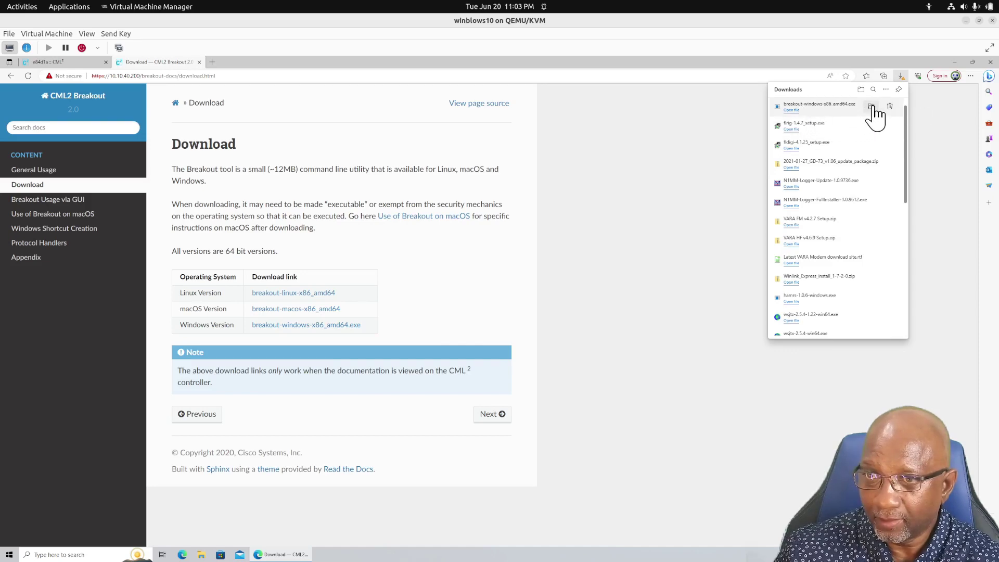
{"action": "left_click", "coordinate": [870, 107]}
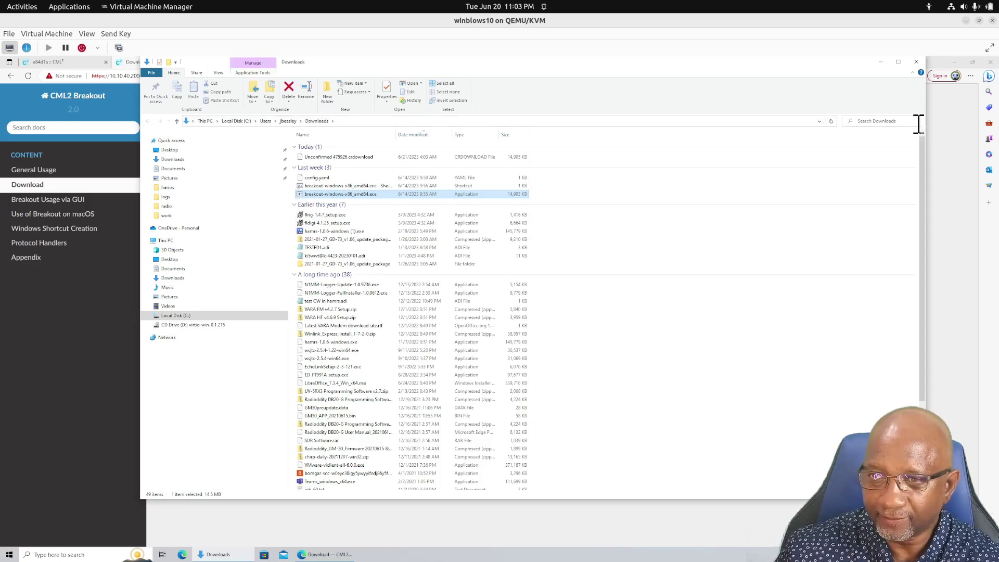
Close the Downloads folder window and dismiss the 'Something went wrong' error
{"action": "left_click", "coordinate": [917, 62]}
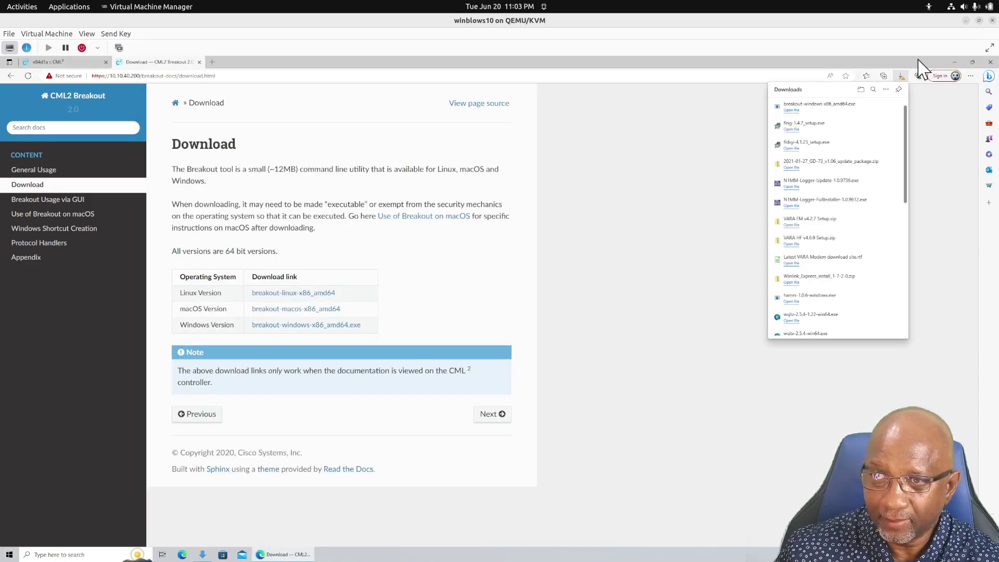
{"action": "left_click", "coordinate": [10, 555]}
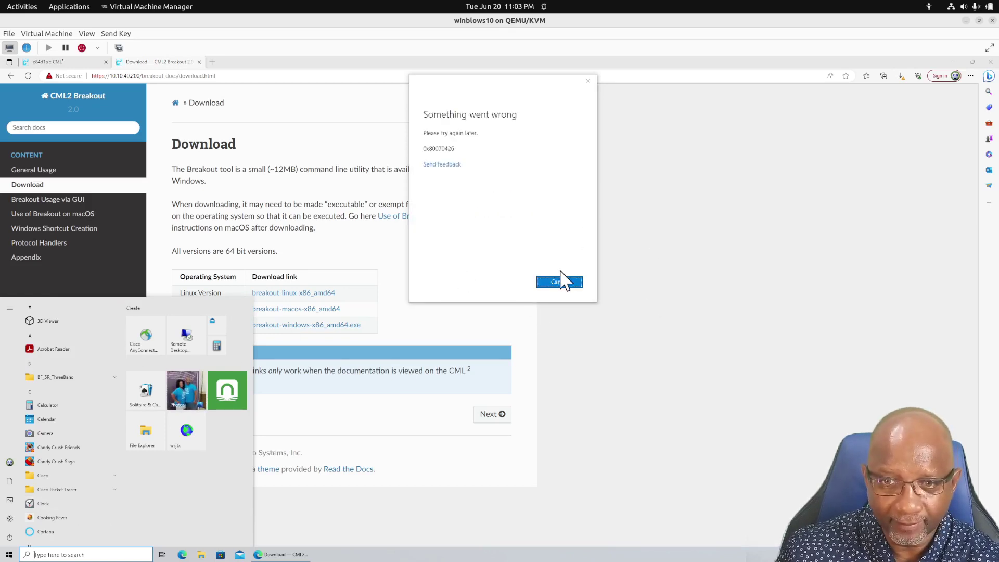
{"action": "left_click", "coordinate": [563, 284]}
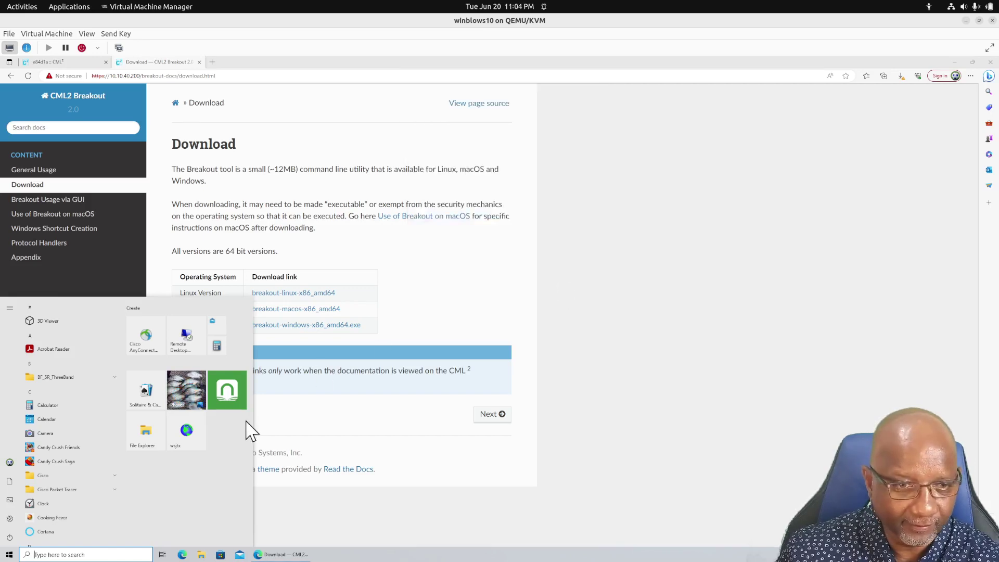
{"action": "left_click", "coordinate": [9, 556]}
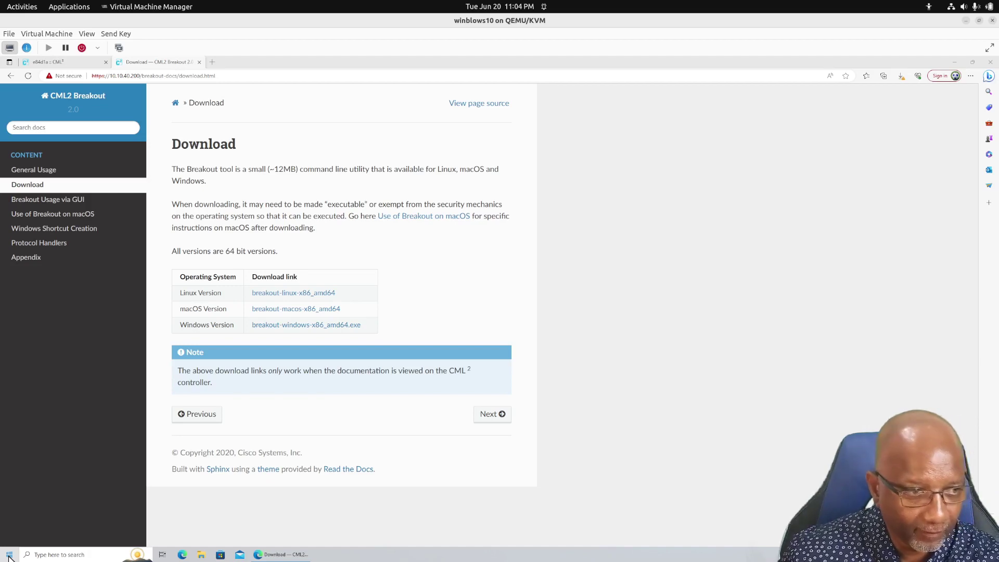
Launch Command Prompt by searching 'command' in Start
{"action": "left_click", "coordinate": [10, 557]}
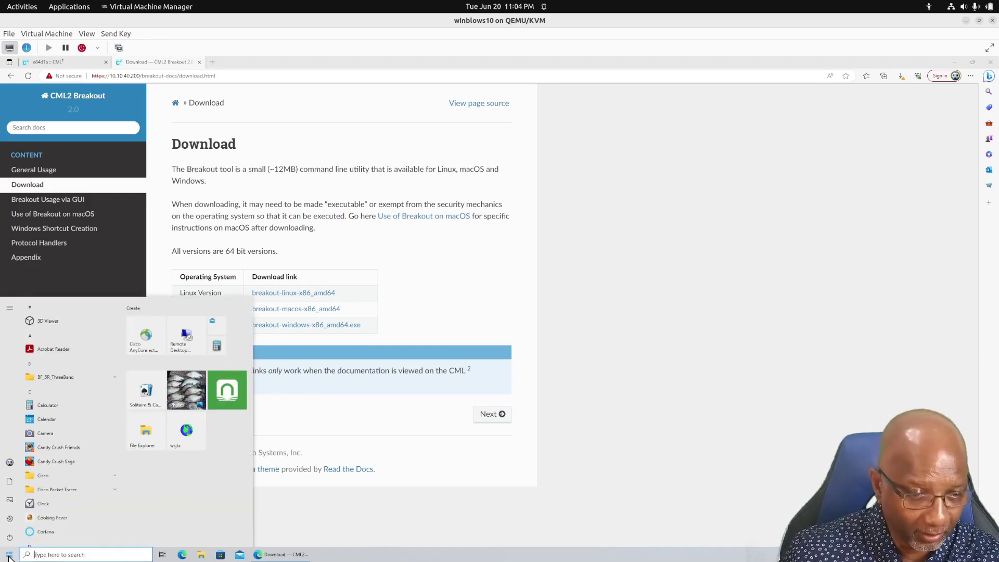
{"action": "type", "text": "command"}
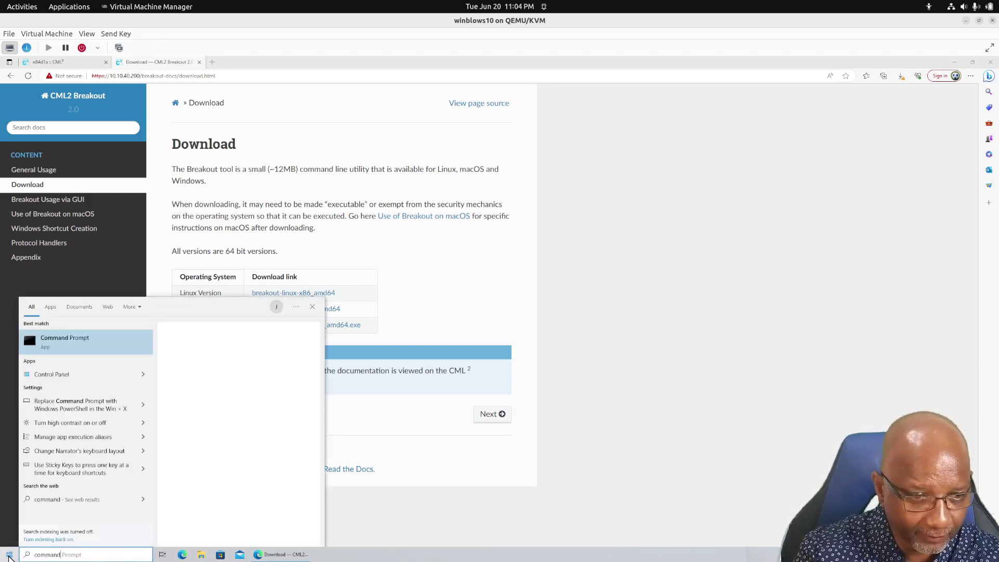
{"action": "key", "text": "Return"}
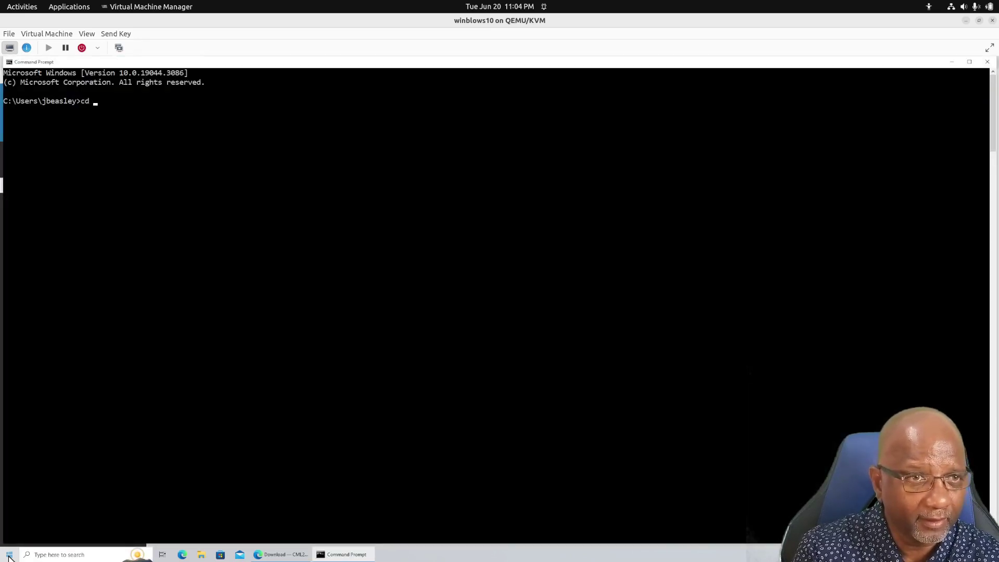
Change into Downloads and list files starting with b using 'dir b*'
{"action": "type", "text": "cd Downloads"}
{"action": "key", "text": "Return"}
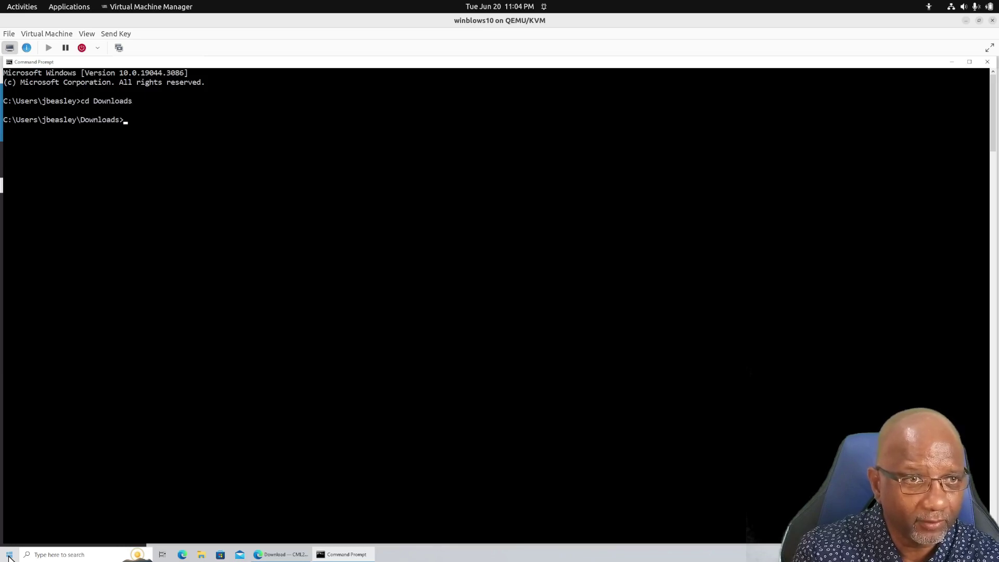
{"action": "type", "text": "dir b*"}
{"action": "key", "text": "Return"}
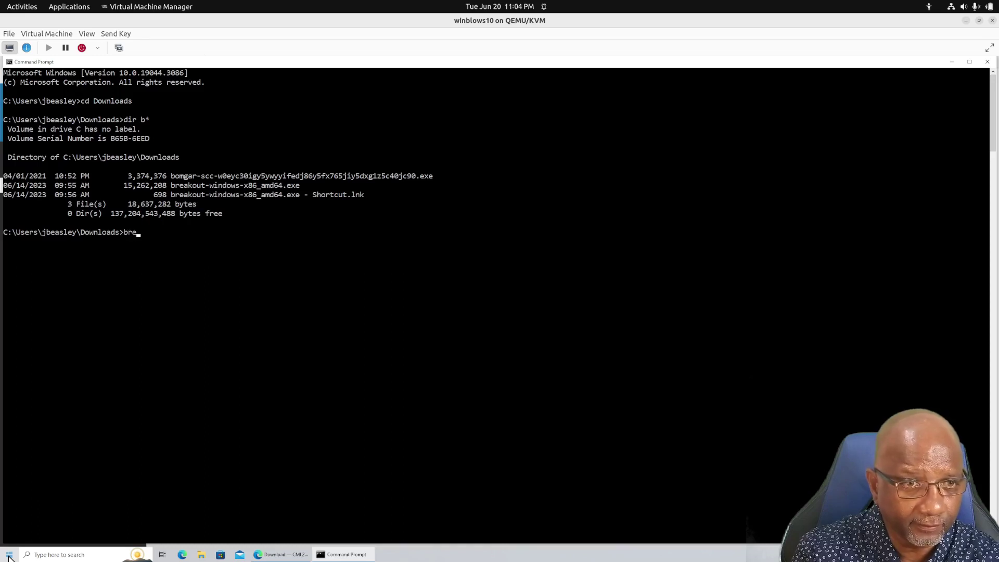
Run breakout-windows-x86_amd64.exe to see its usage, then rerun it with 'ui'
{"action": "type", "text": "bre"}
{"action": "key", "text": "Tab"}
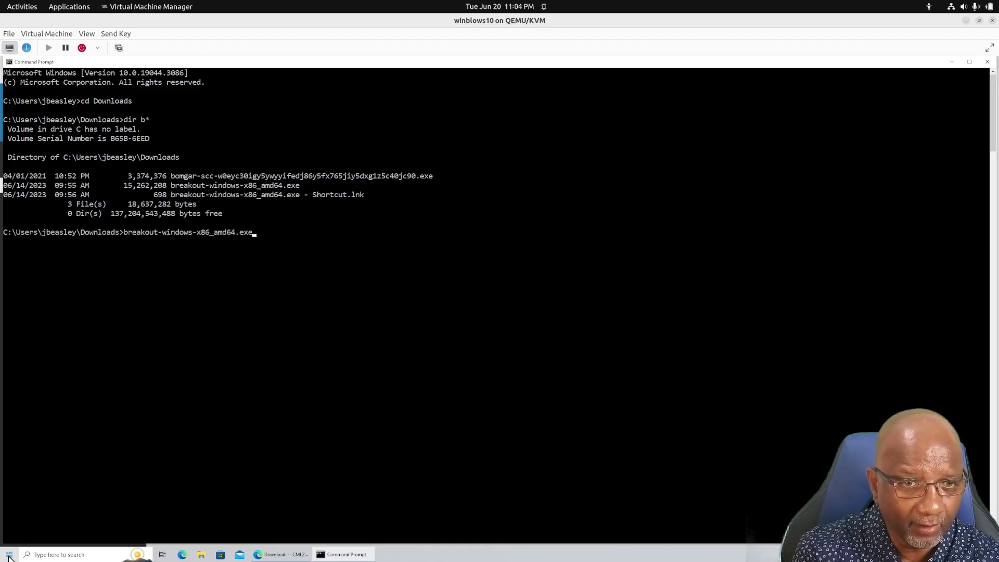
{"action": "key", "text": "Return"}
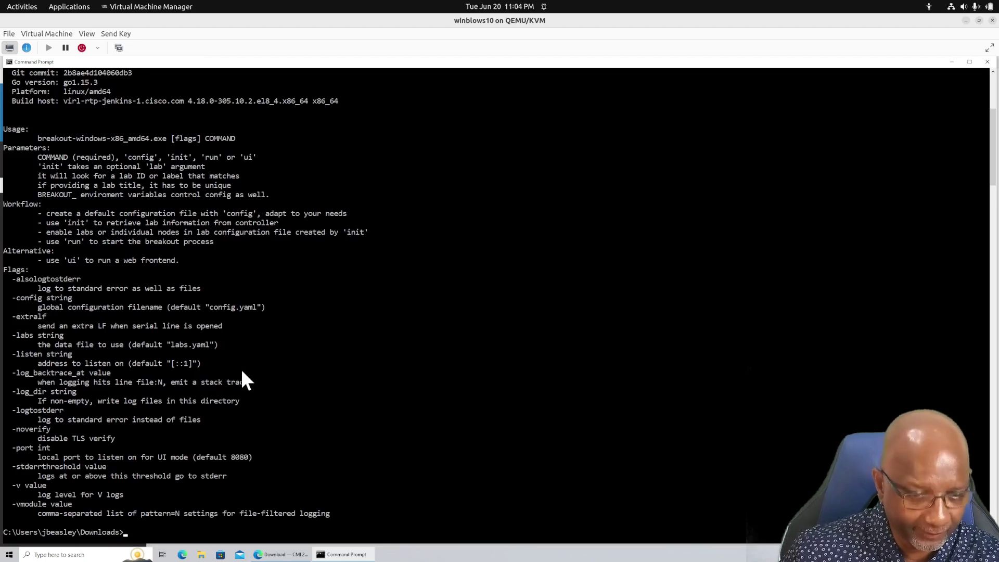
{"action": "key", "text": "Up"}
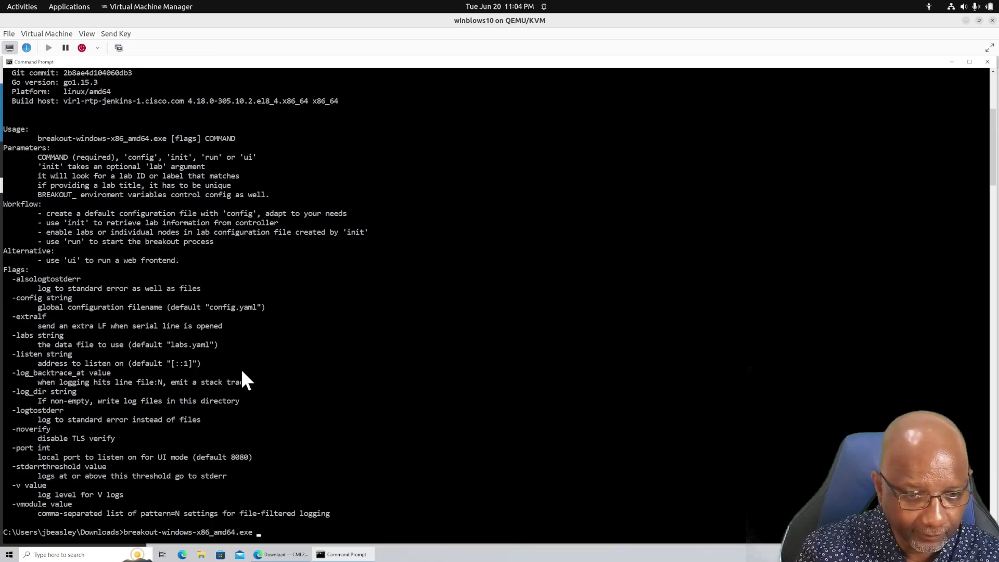
{"action": "type", "text": "ui"}
{"action": "key", "text": "Return"}
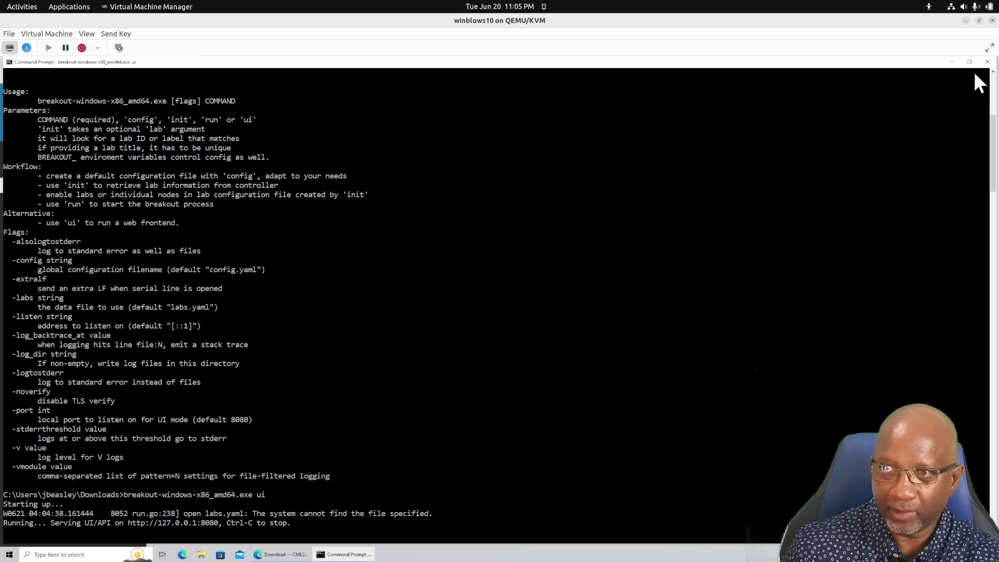
{"action": "left_click", "coordinate": [954, 63]}
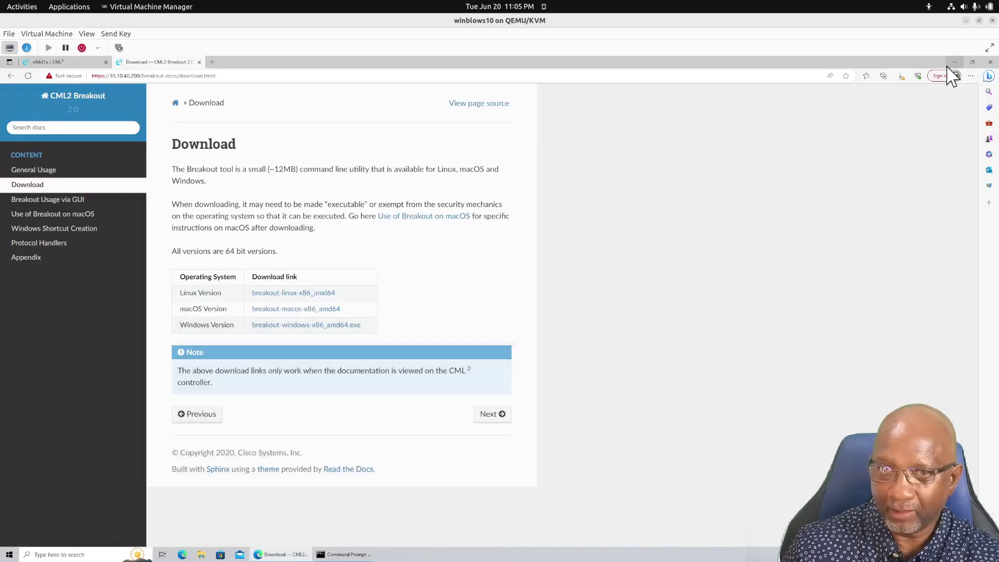
{"action": "left_click", "coordinate": [211, 62]}
{"action": "left_click", "coordinate": [265, 76]}
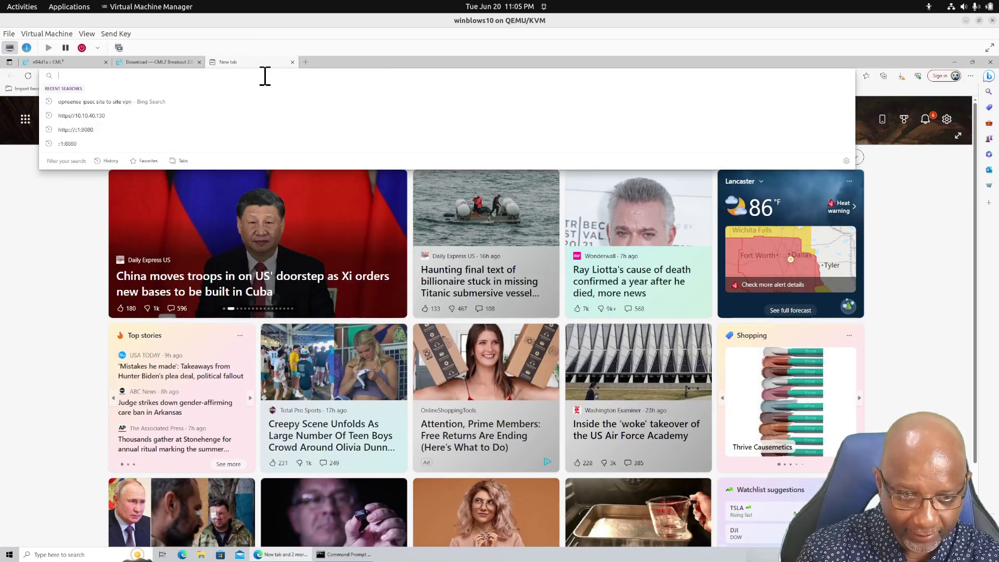
{"action": "type", "text": "http://127.0.0.1:8080"}
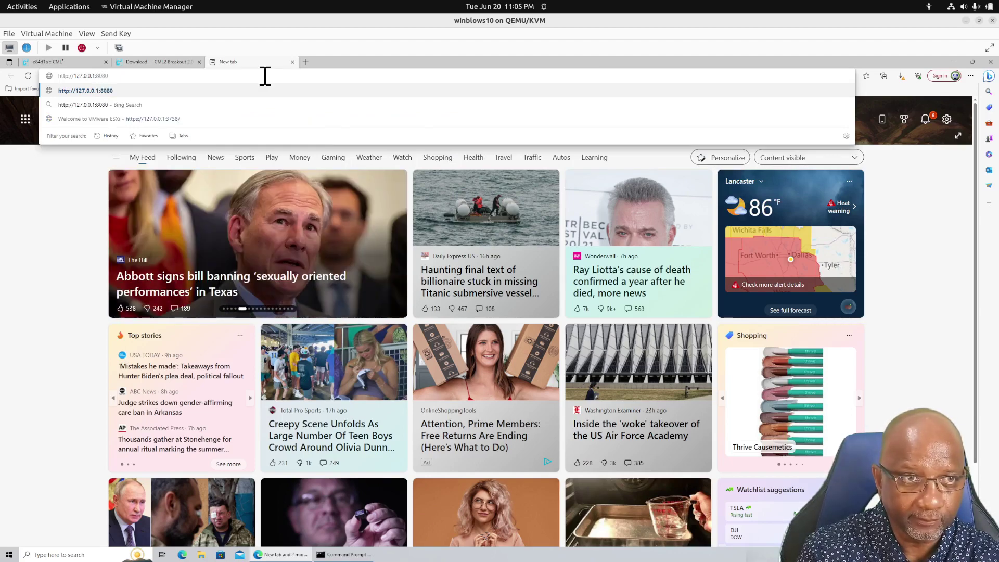
{"action": "key", "text": "Return"}
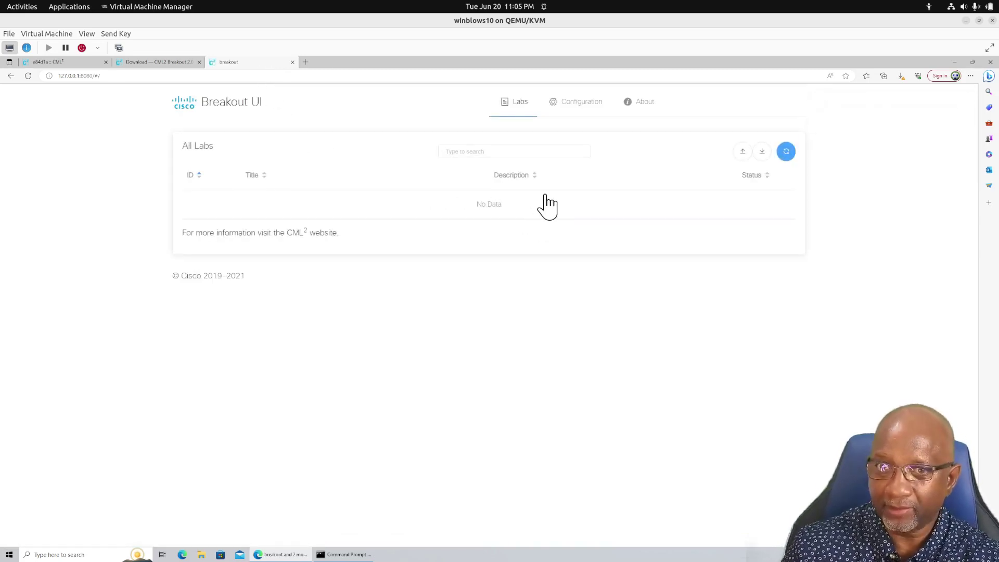
{"action": "left_click", "coordinate": [590, 108]}
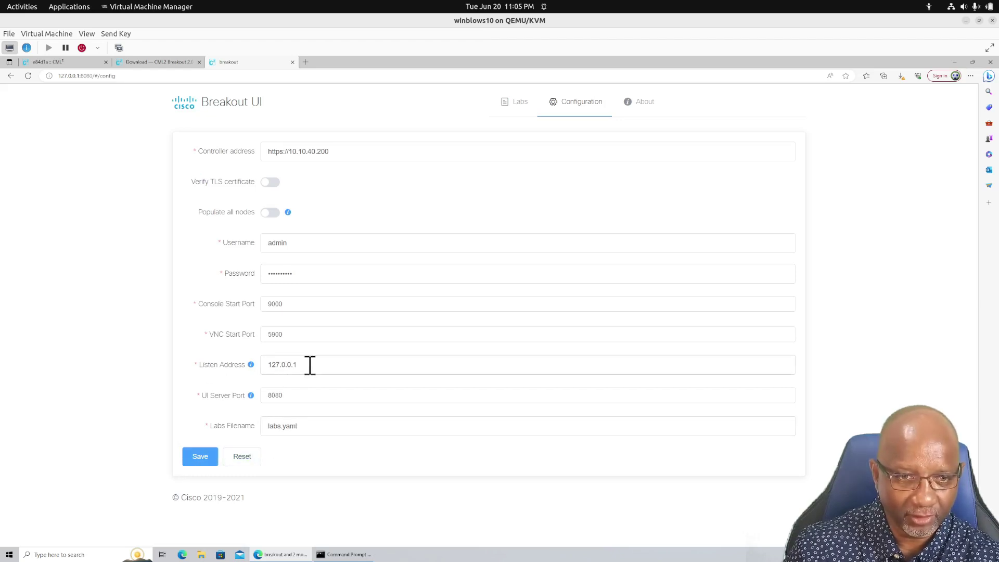
{"action": "left_click_drag", "start_coordinate": [318, 367], "coordinate": [245, 372]}
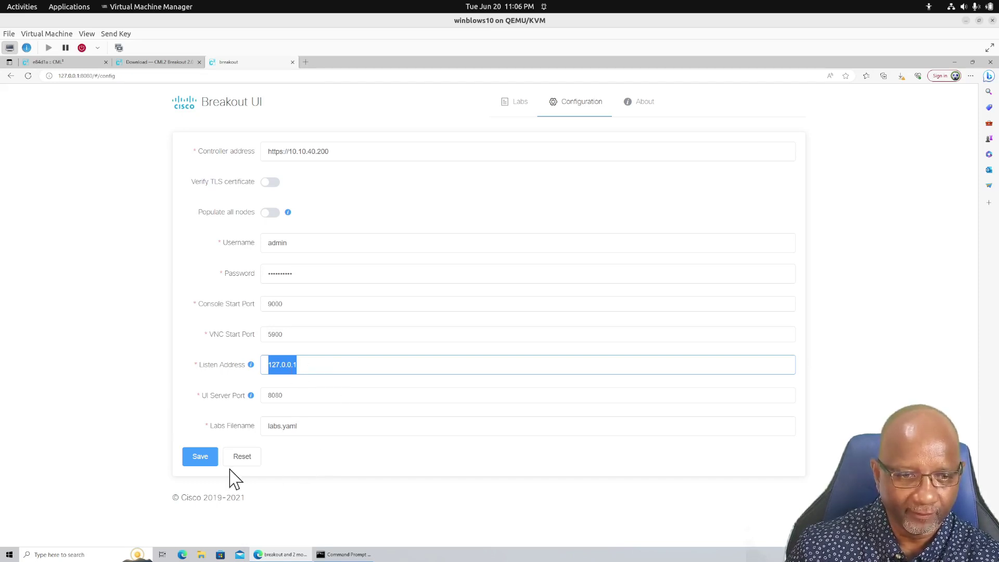
{"action": "left_click", "coordinate": [198, 465]}
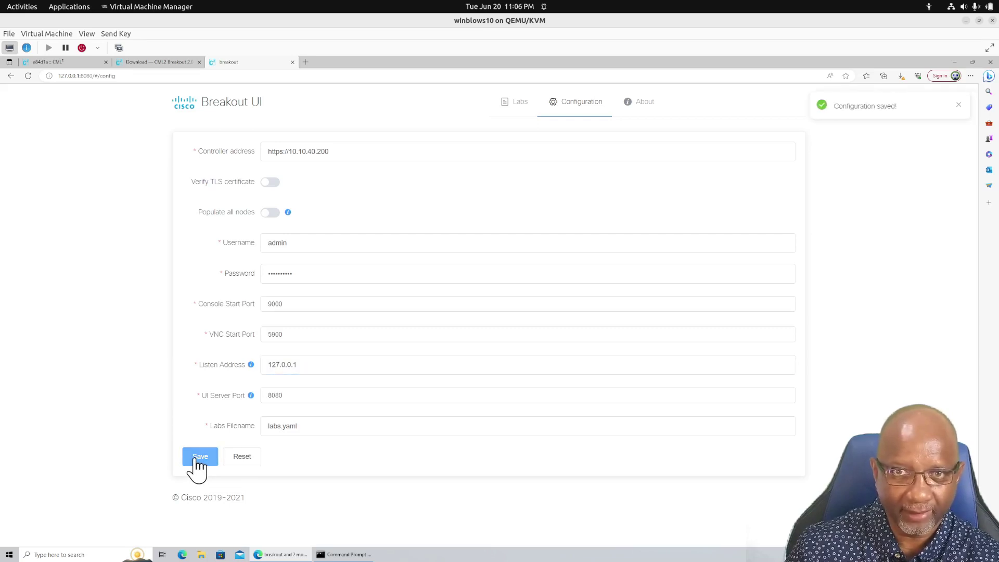
Refresh the labs list, switch IPSEC Failover Lab On, and open its node details
{"action": "left_click", "coordinate": [511, 102]}
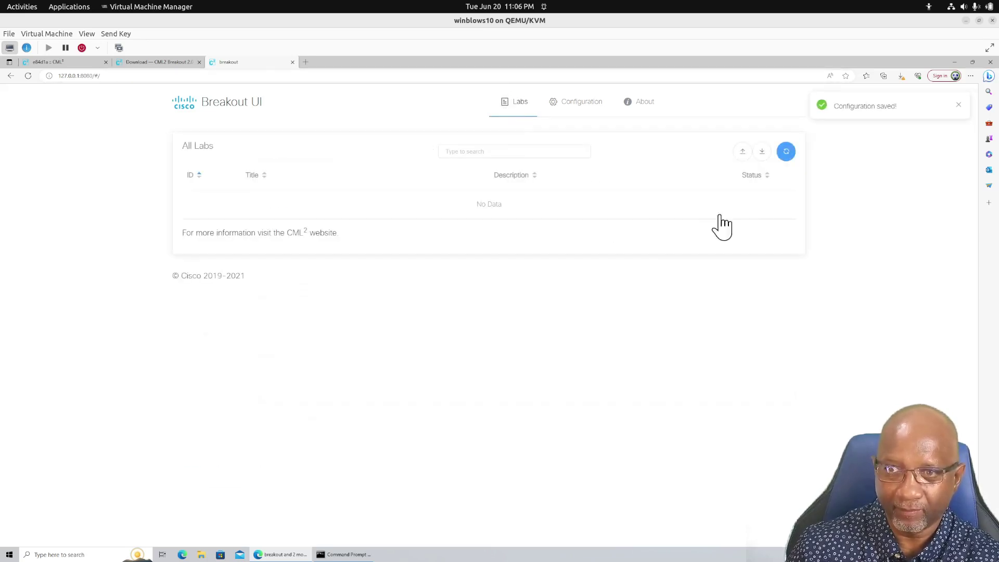
{"action": "left_click", "coordinate": [786, 152]}
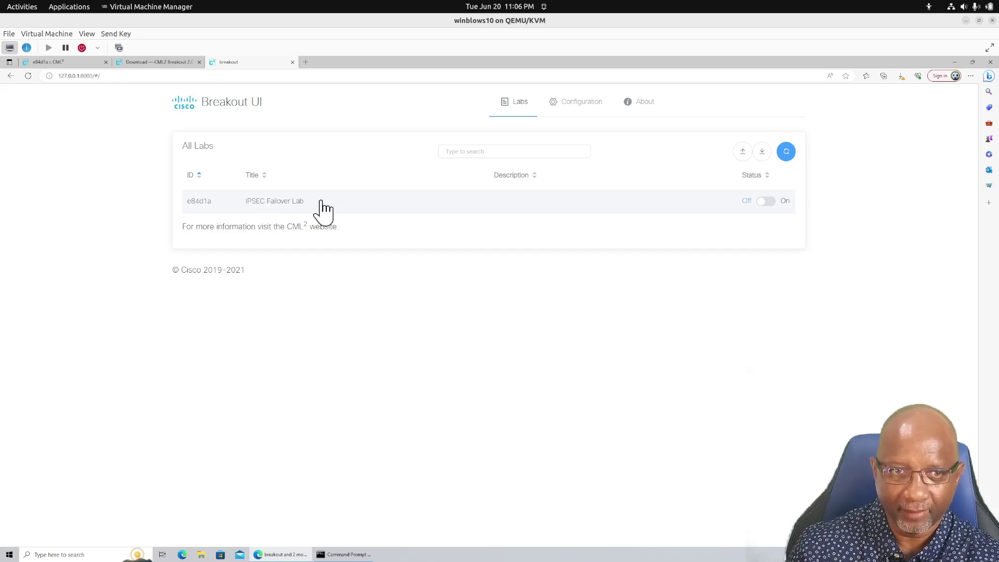
{"action": "left_click", "coordinate": [766, 203]}
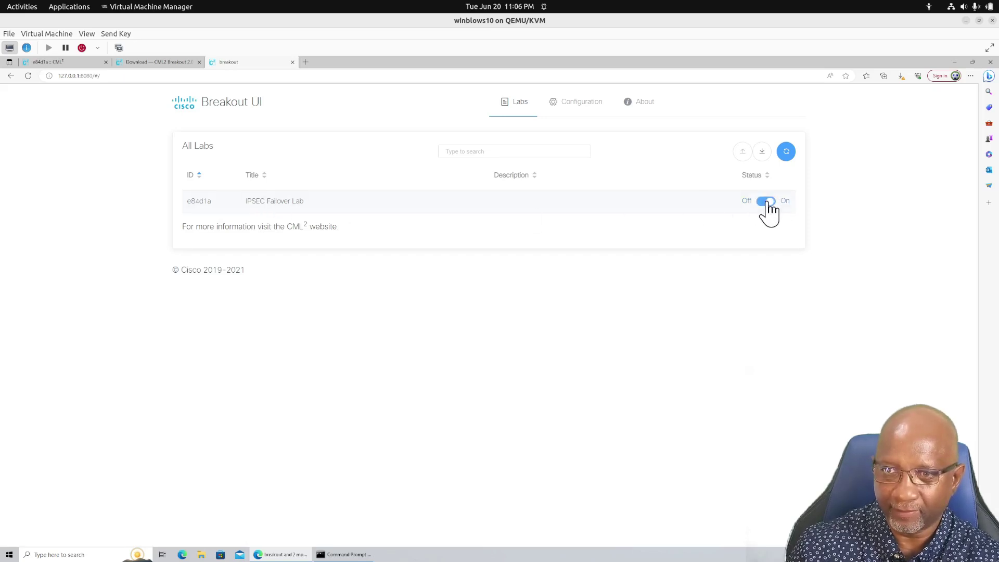
{"action": "left_click", "coordinate": [273, 208]}
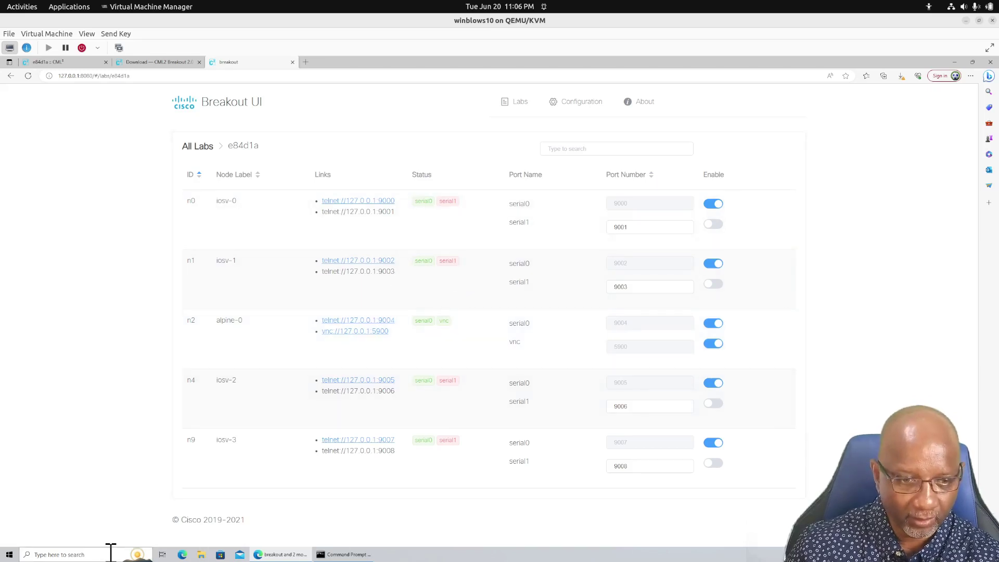
Dismiss the Start search and minimize Edge to reveal the desktop
{"action": "left_click", "coordinate": [9, 554]}
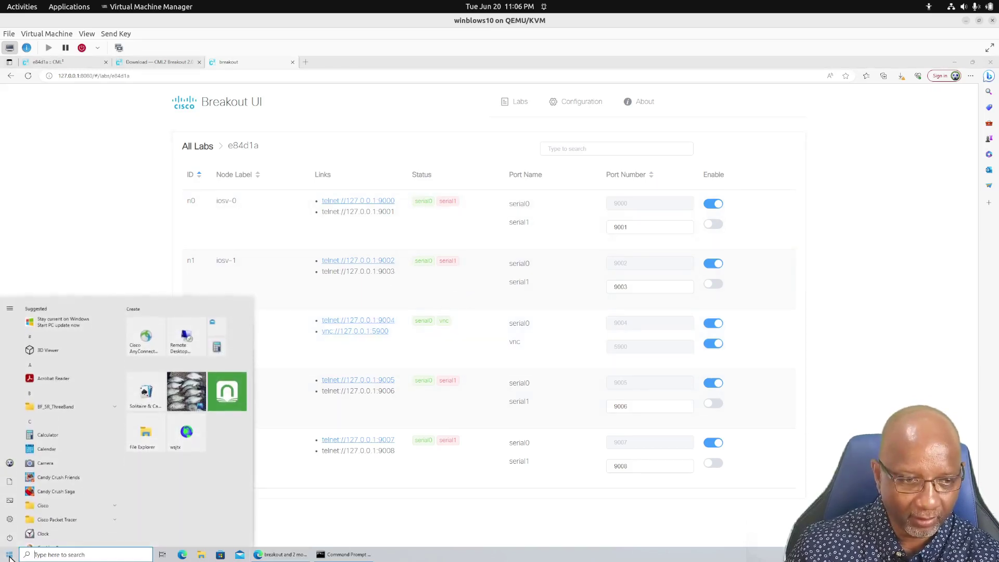
{"action": "type", "text": "cmd"}
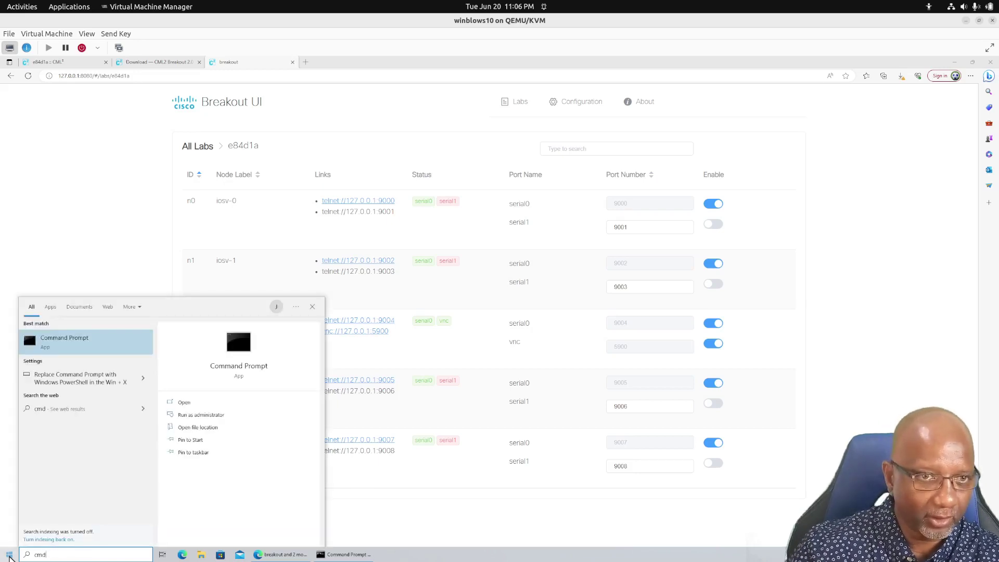
{"action": "left_click", "coordinate": [819, 283]}
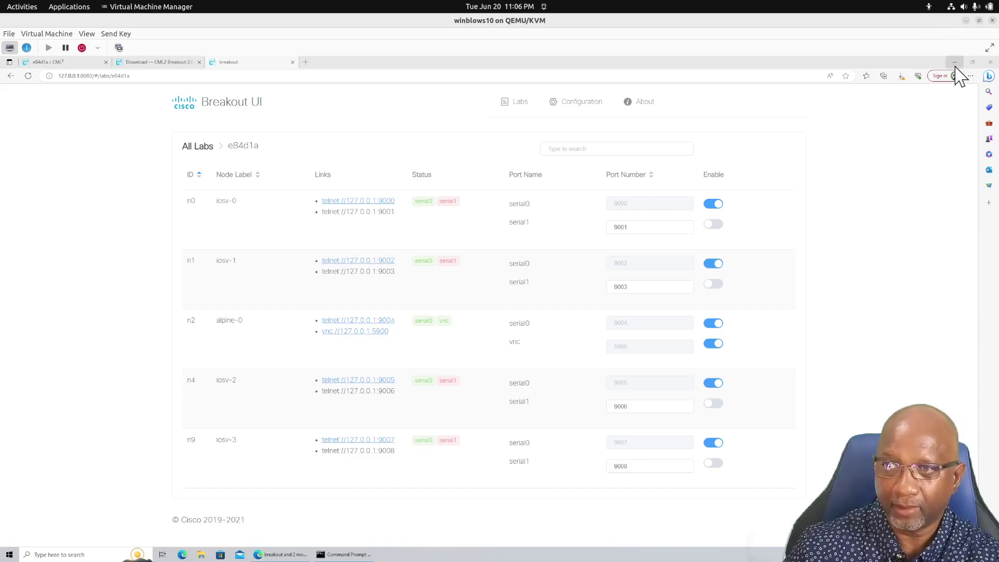
{"action": "left_click", "coordinate": [954, 62]}
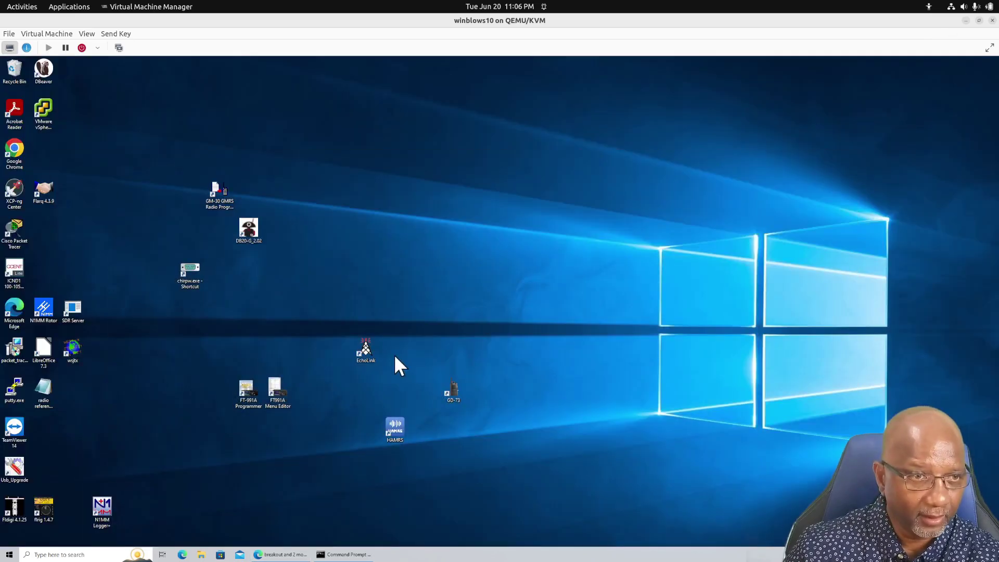
Open a PuTTY Telnet session to 127.0.0.1 on port 9000
{"action": "double_click", "coordinate": [19, 392]}
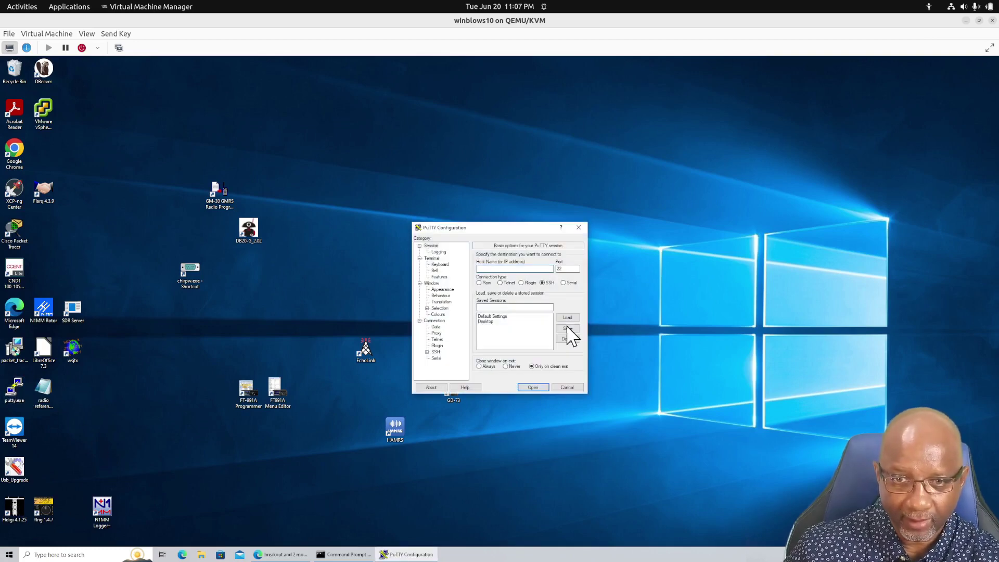
{"action": "left_click", "coordinate": [501, 282]}
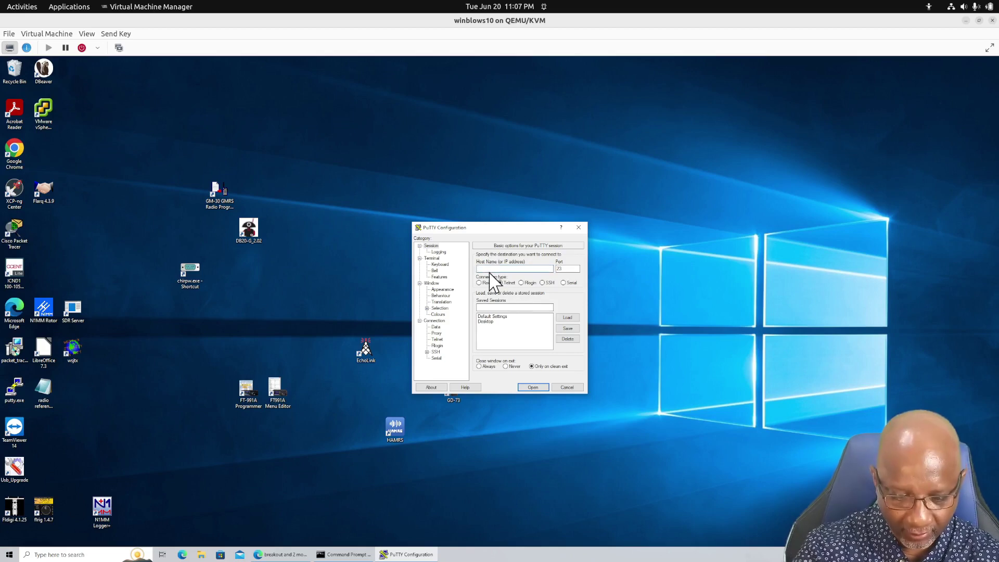
{"action": "type", "text": "127.0.0.1"}
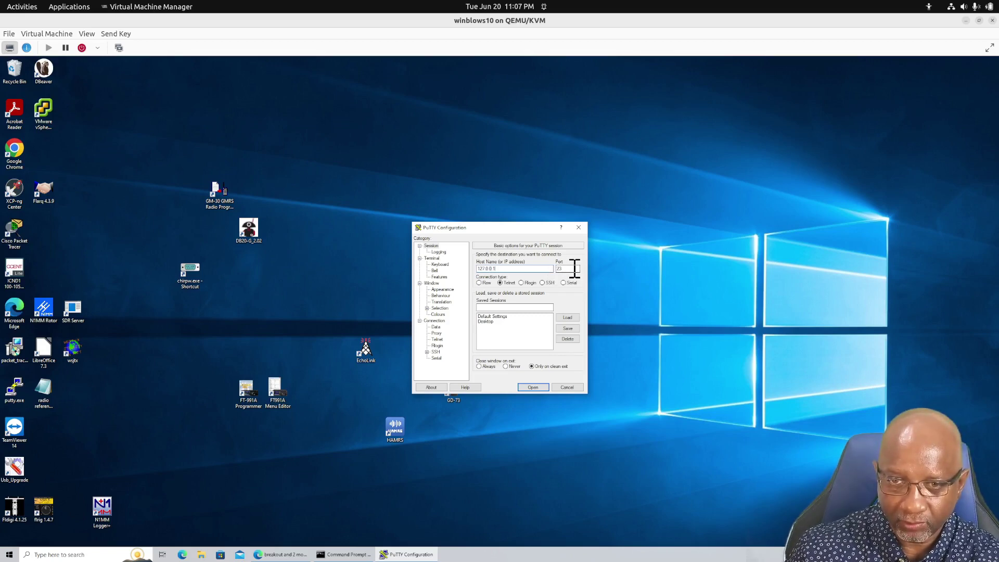
{"action": "left_click_drag", "start_coordinate": [571, 268], "coordinate": [545, 268]}
{"action": "type", "text": "4"}
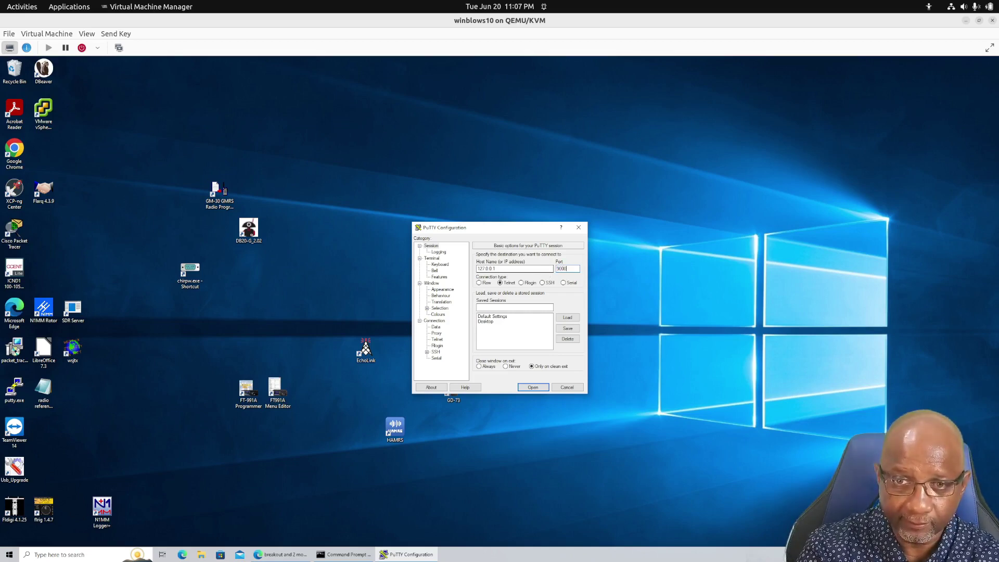
{"action": "key", "text": "Return"}
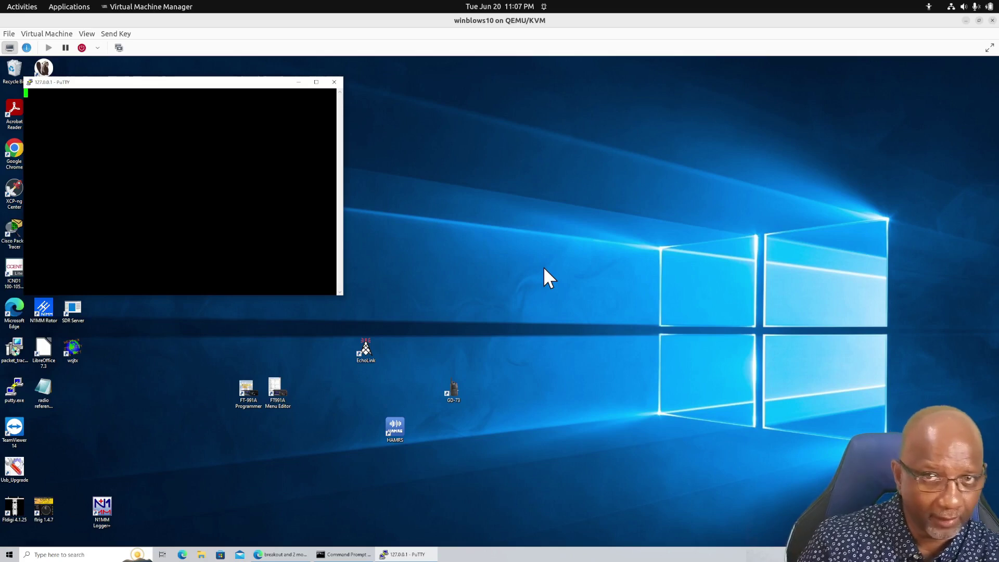
Wake router west's console, enlarge PuTTY, and enter privileged mode with en
{"action": "key", "text": "Return"}
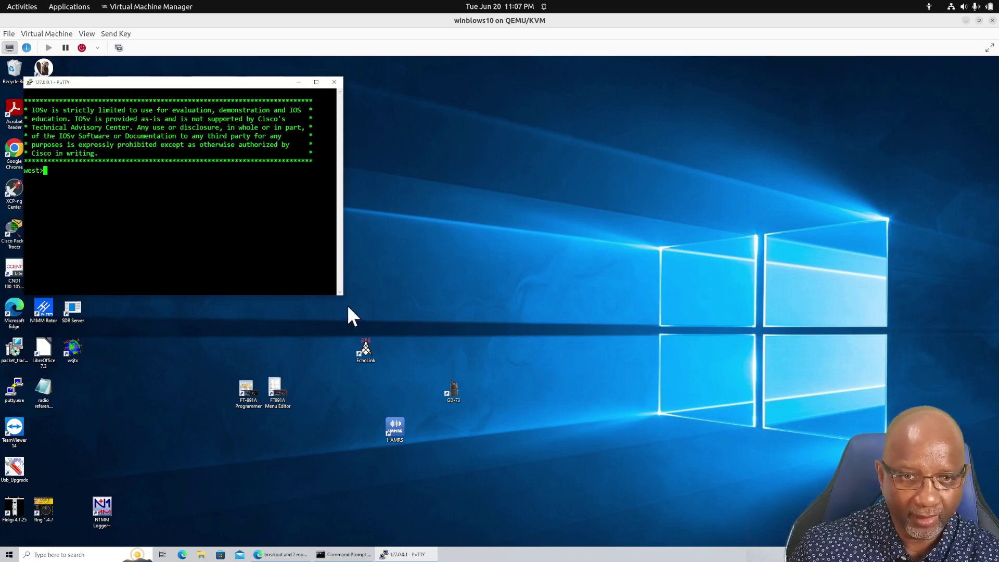
{"action": "left_click_drag", "start_coordinate": [343, 293], "coordinate": [618, 522]}
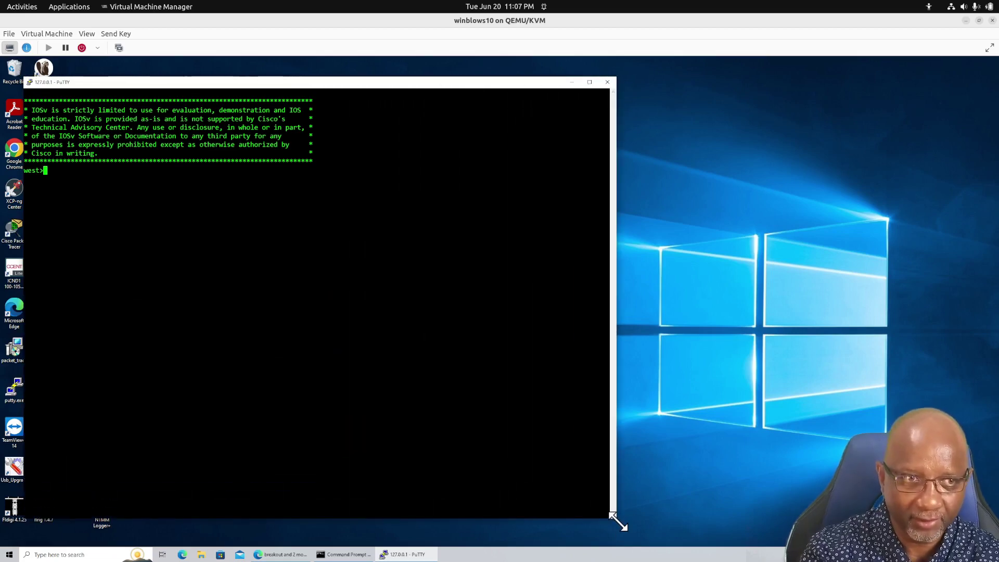
{"action": "type", "text": "en"}
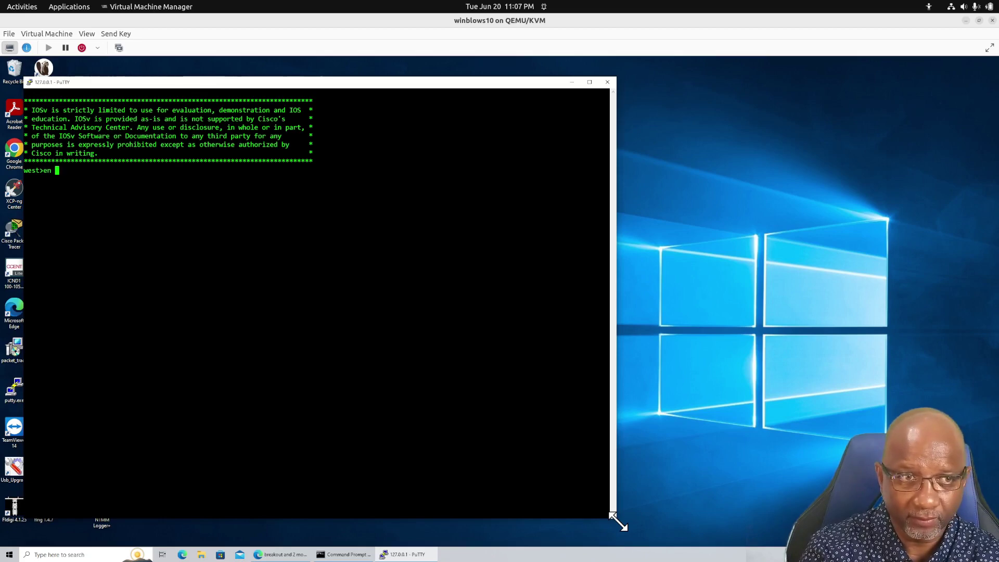
{"action": "key", "text": "Return"}
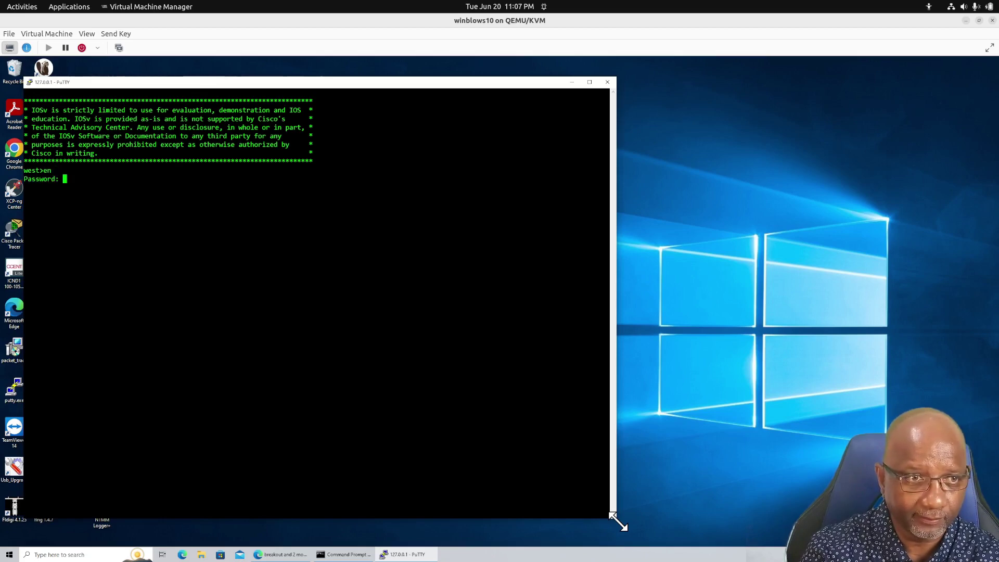
{"action": "key", "text": "Return"}
Run show running-config and briefly check the Breakout server log window
{"action": "type", "text": "show runn"}
{"action": "key", "text": "Return"}
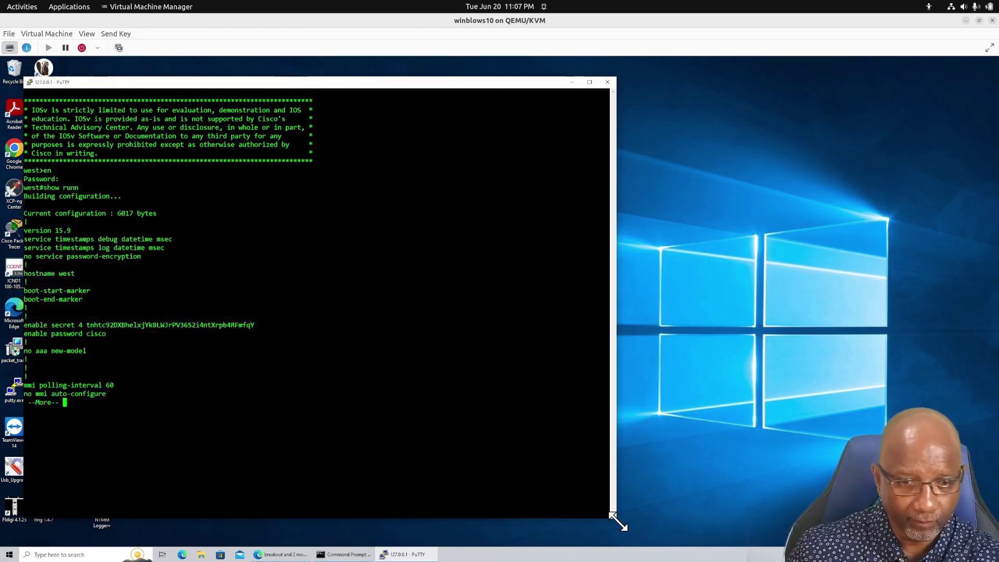
{"action": "left_click", "coordinate": [341, 554]}
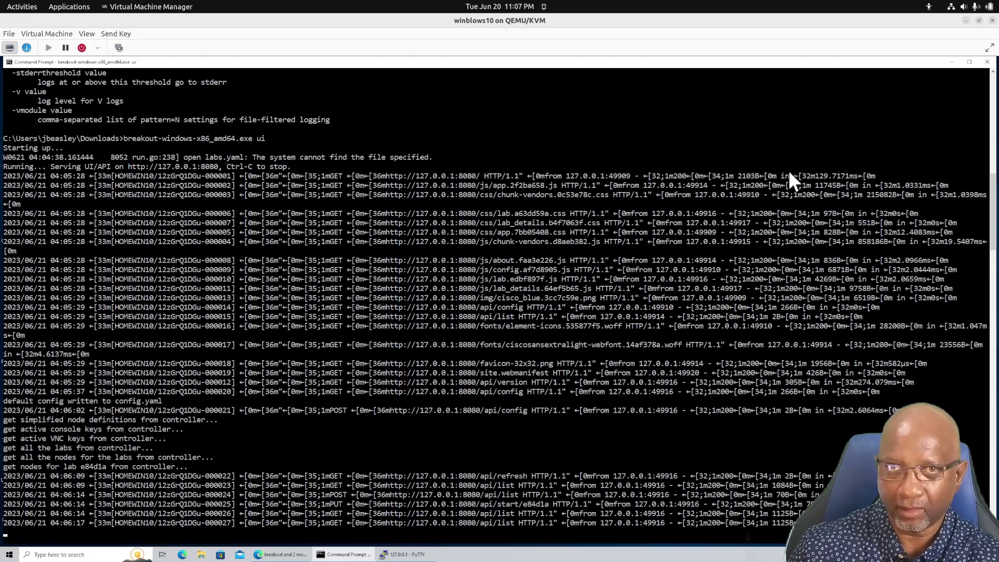
{"action": "left_click", "coordinate": [953, 61]}
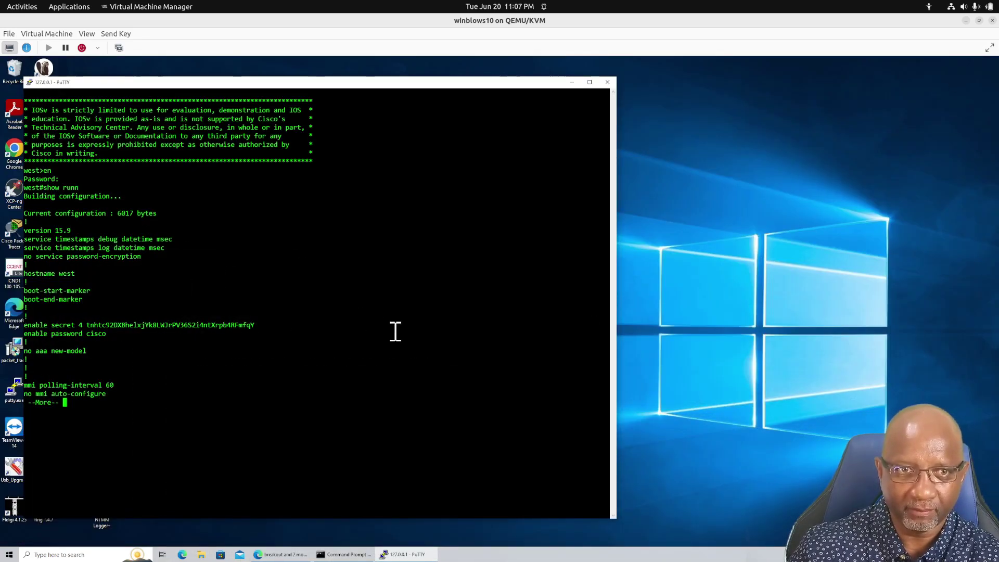
Enlarge router iosv-0's console panel in the CML browser, then switch to the Breakout page listing telnet ports
{"action": "mouse_move", "coordinate": [1, 1]}
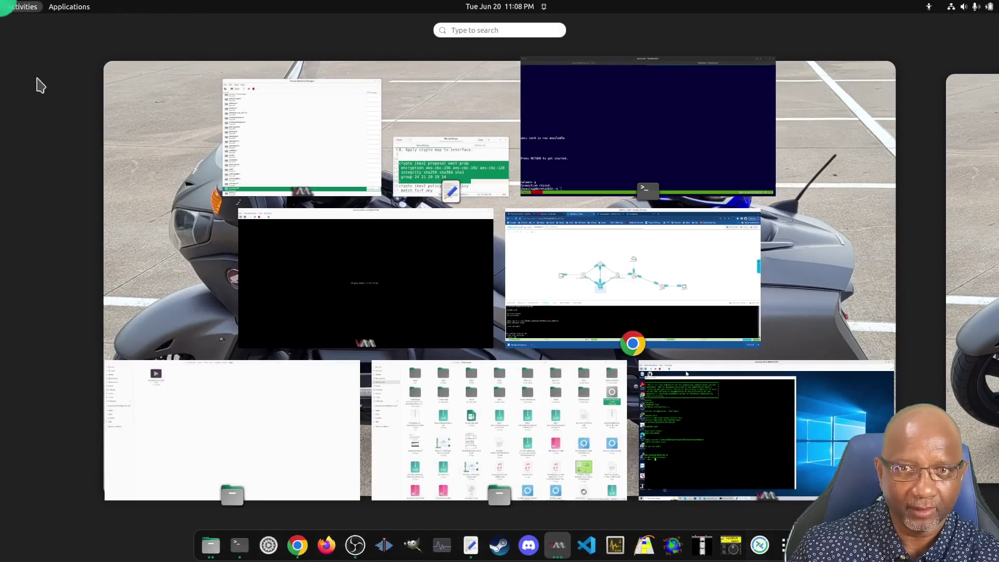
{"action": "left_click", "coordinate": [556, 280]}
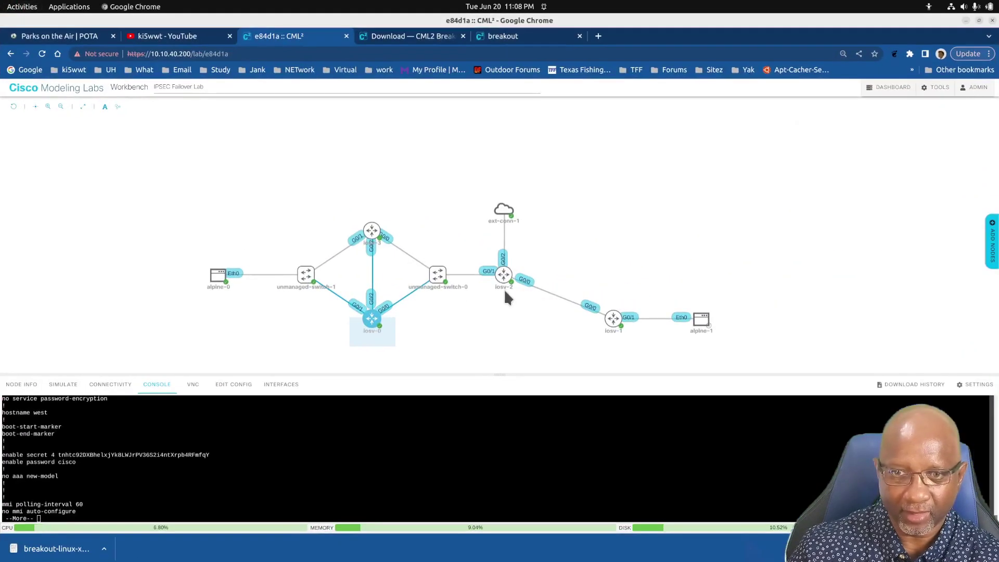
{"action": "left_click", "coordinate": [438, 275]}
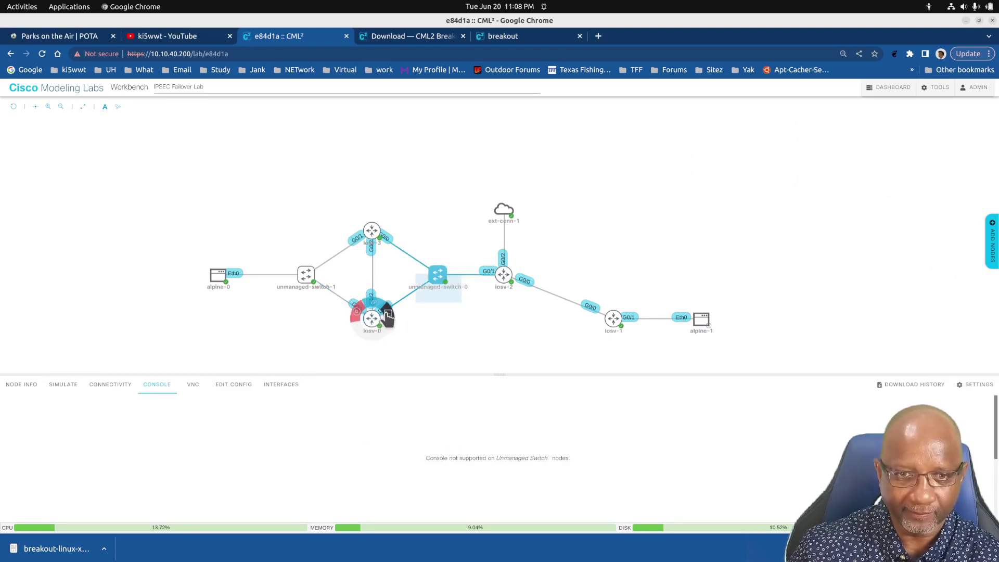
{"action": "left_click", "coordinate": [369, 321]}
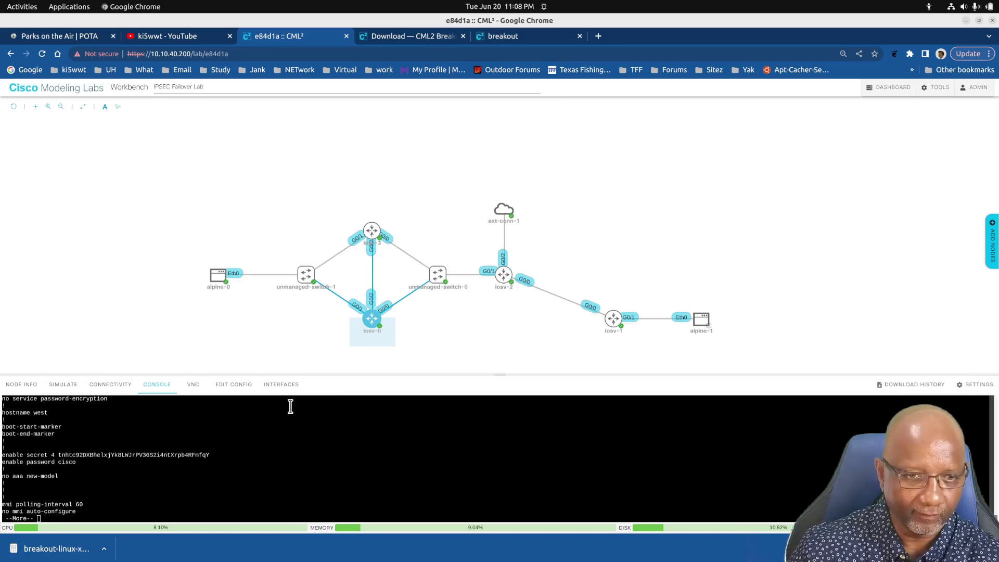
{"action": "left_click_drag", "start_coordinate": [317, 375], "coordinate": [327, 327]}
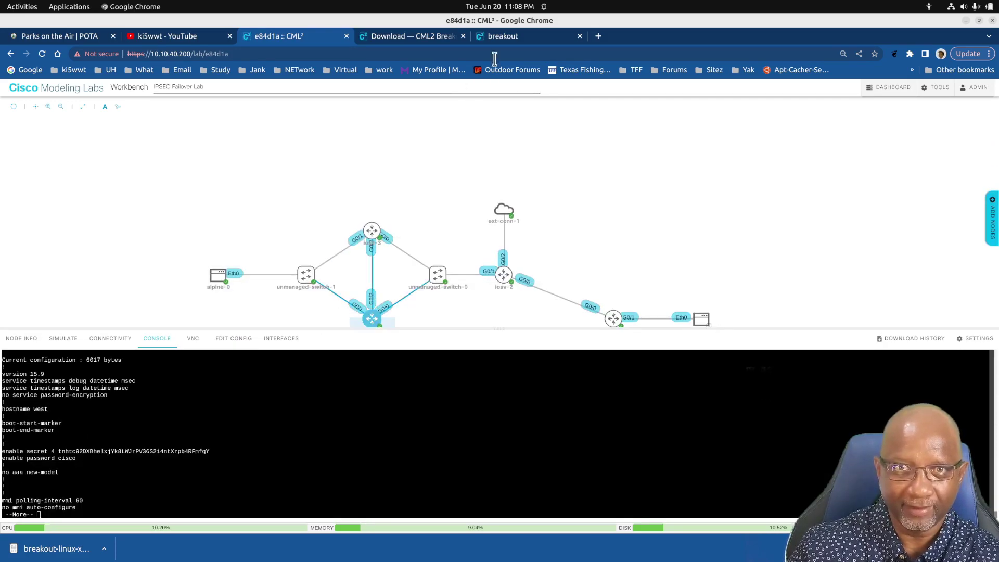
{"action": "left_click", "coordinate": [503, 40]}
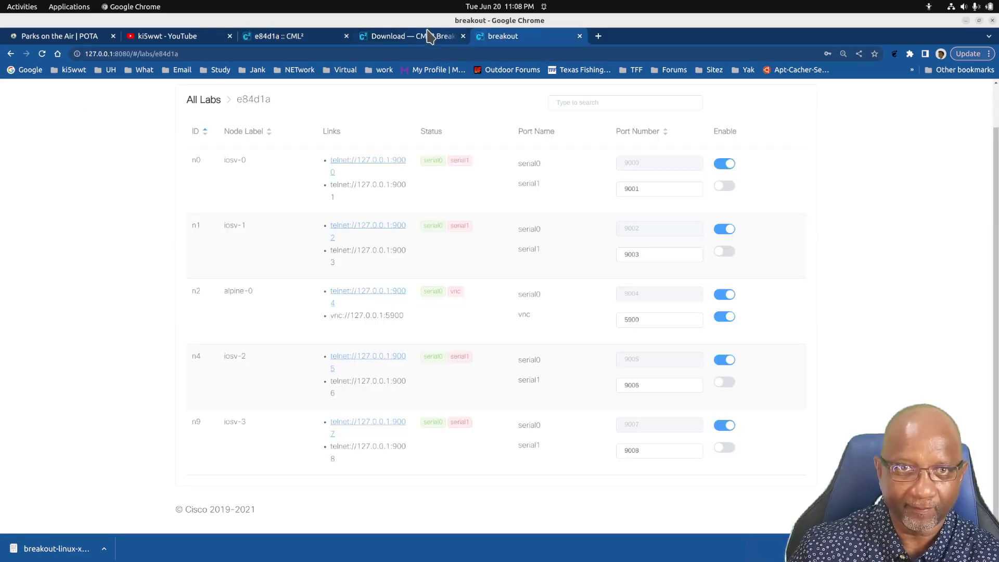